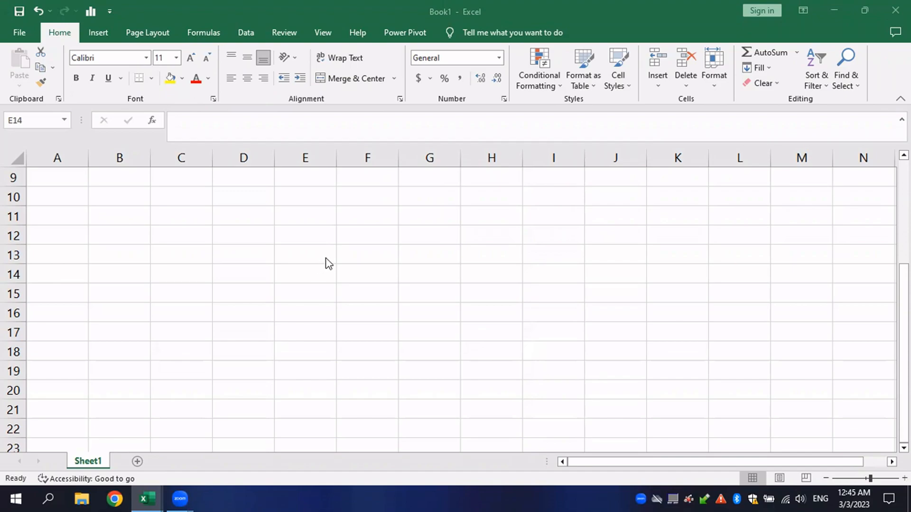
- Enter the values 1, 2 and 3 in cells B10, B11 and B12
{"action": "left_click", "coordinate": [244, 234]}
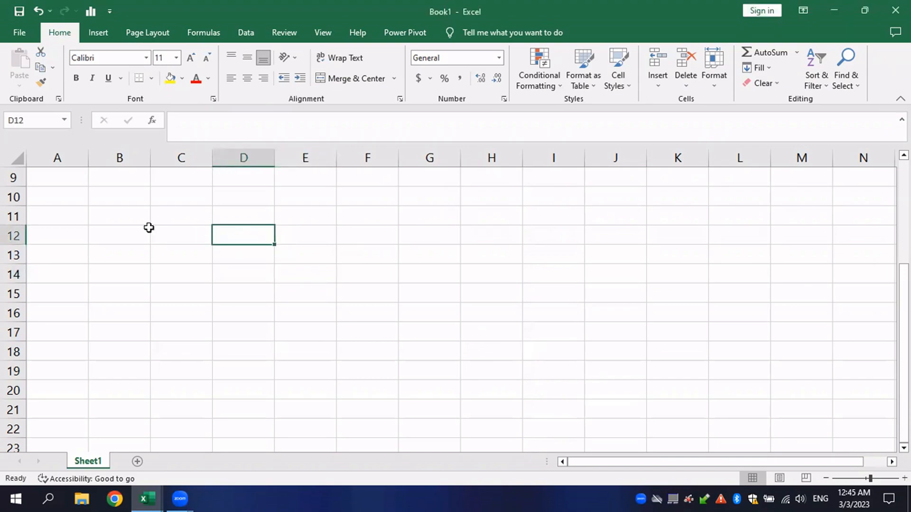
{"action": "left_click", "coordinate": [135, 213]}
{"action": "left_click", "coordinate": [120, 195]}
{"action": "type", "text": "1"}
{"action": "left_click", "coordinate": [119, 218]}
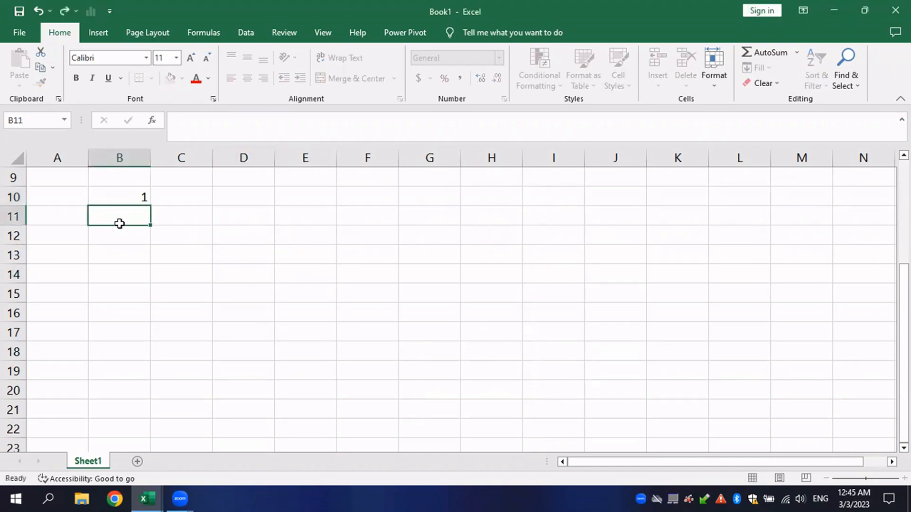
{"action": "type", "text": "2"}
{"action": "left_click", "coordinate": [119, 232]}
{"action": "type", "text": "3"}
{"action": "left_click", "coordinate": [179, 237]}
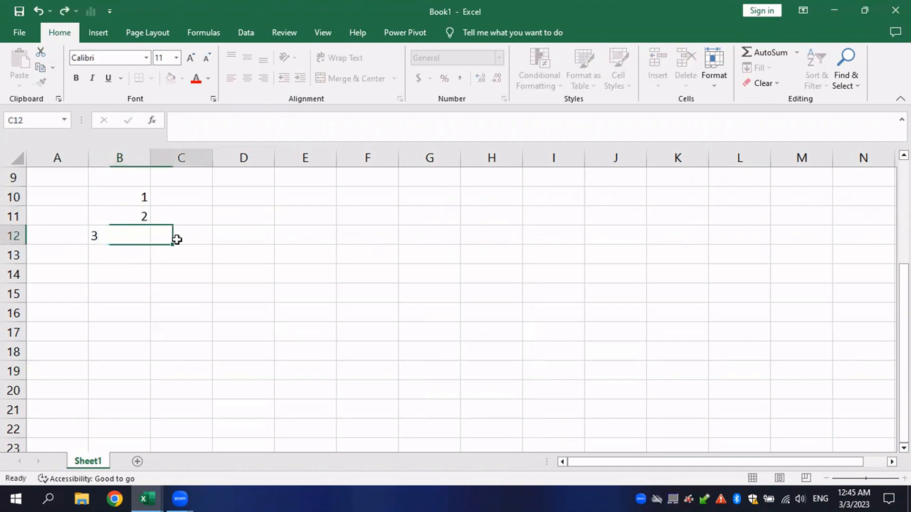
- Enter the formula =SUM(B10*B11) in cell D12
{"action": "left_click", "coordinate": [246, 238]}
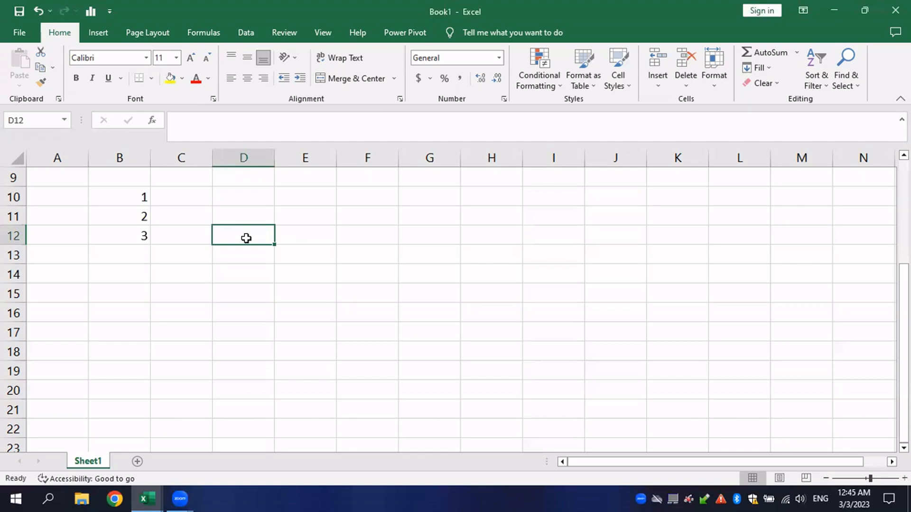
{"action": "type", "text": "="}
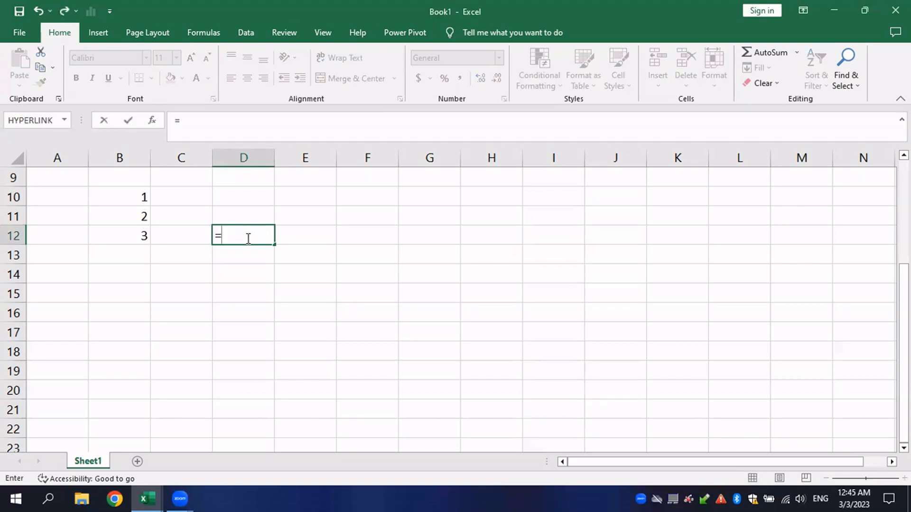
{"action": "type", "text": "SUM"}
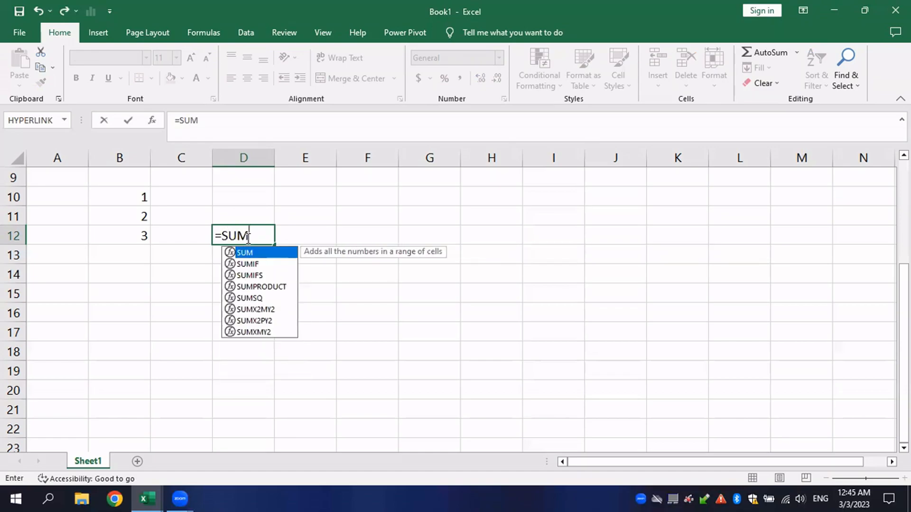
{"action": "type", "text": "("}
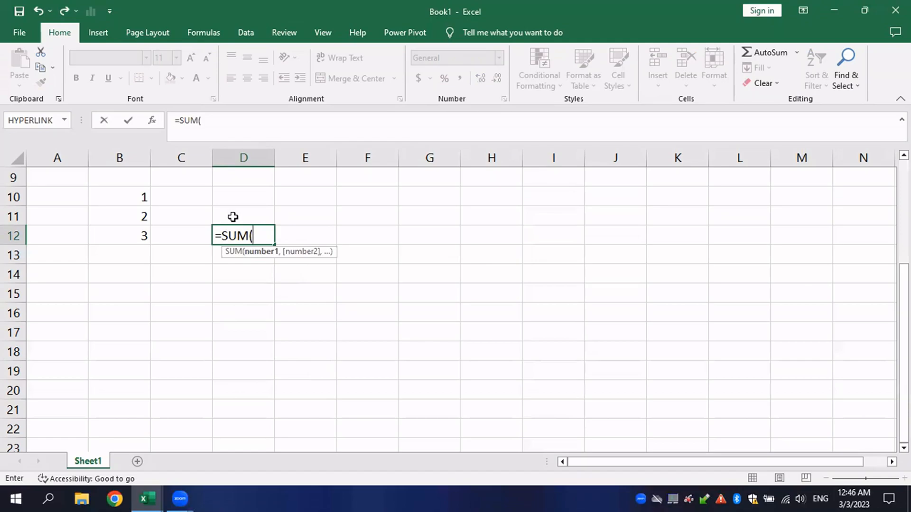
{"action": "left_click", "coordinate": [137, 199]}
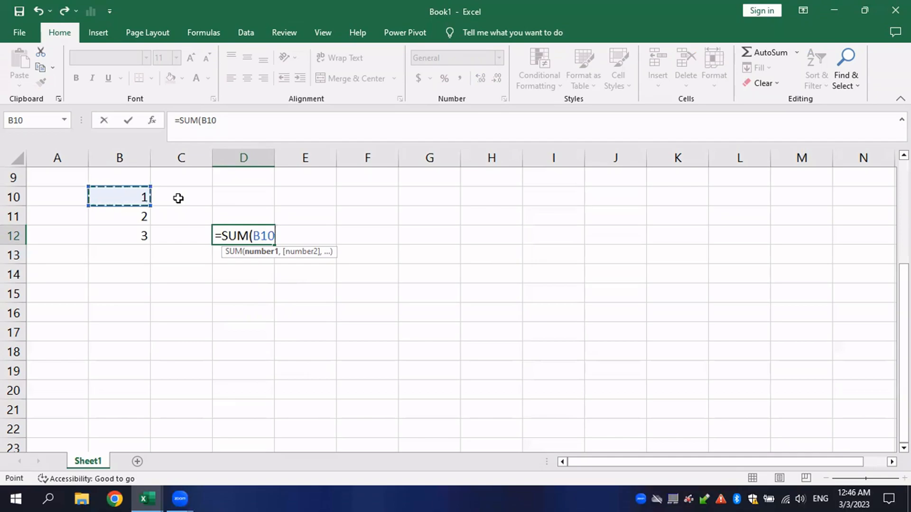
{"action": "type", "text": "*"}
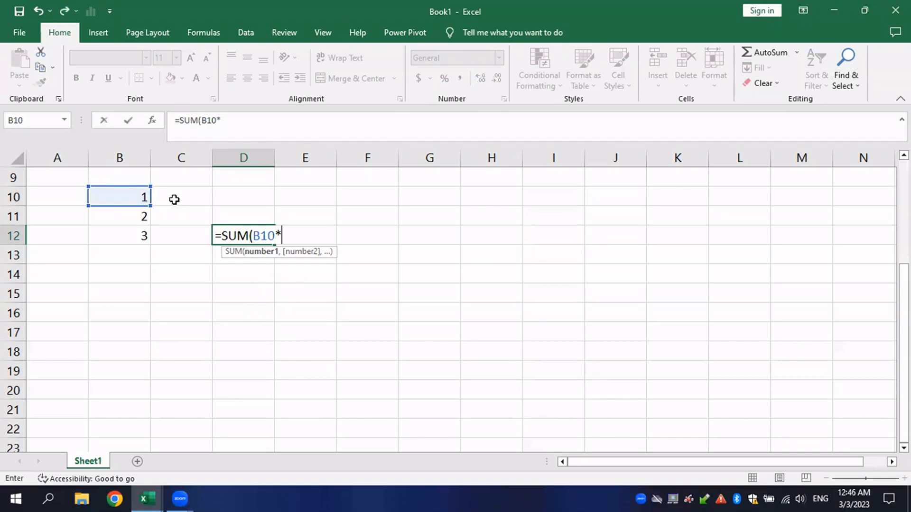
{"action": "left_click", "coordinate": [141, 216]}
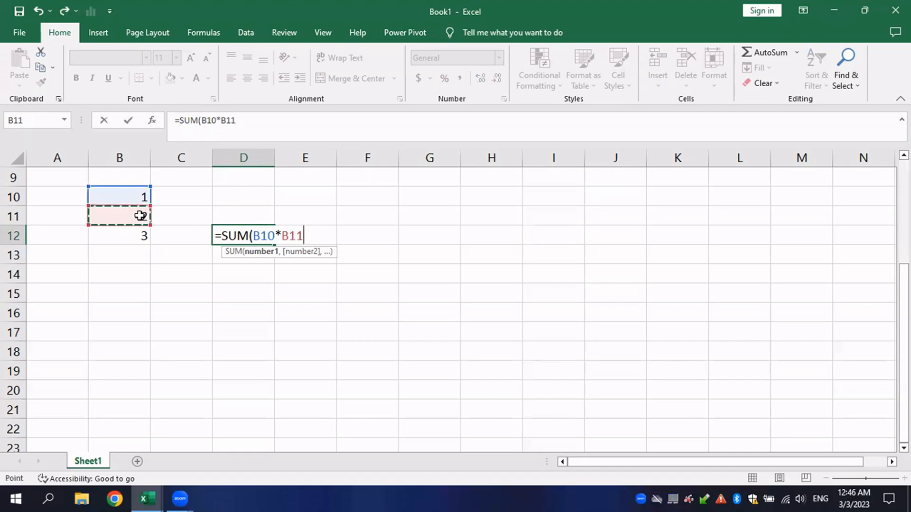
{"action": "type", "text": ")"}
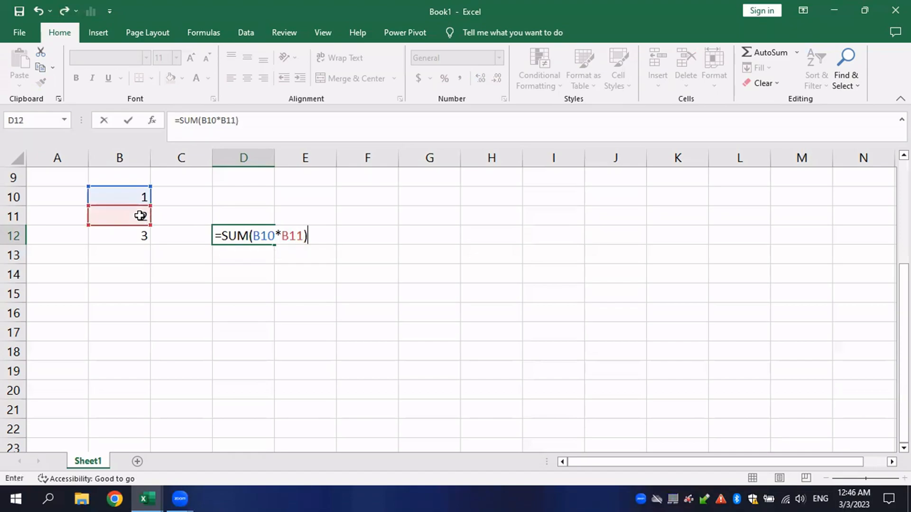
{"action": "key", "text": "Return"}
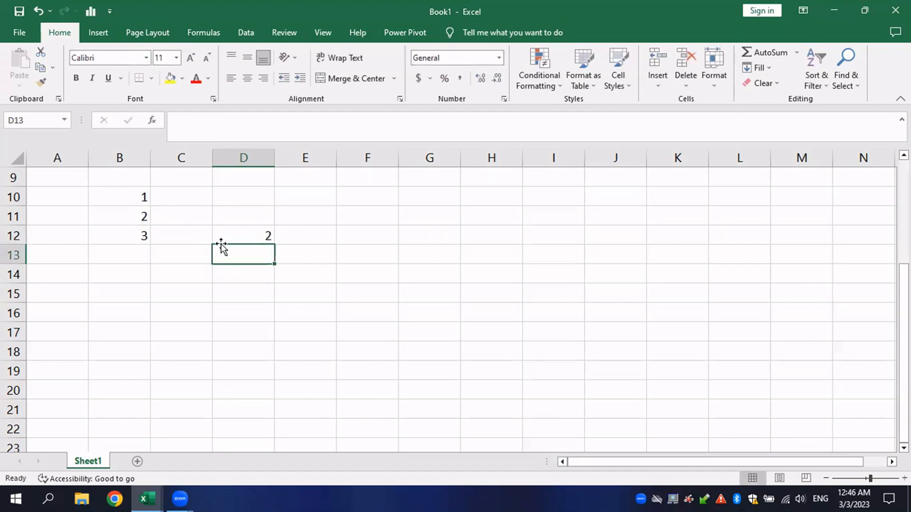
- Check the cell references in D12's formula and change the value in B10 to 11
{"action": "left_click", "coordinate": [255, 232]}
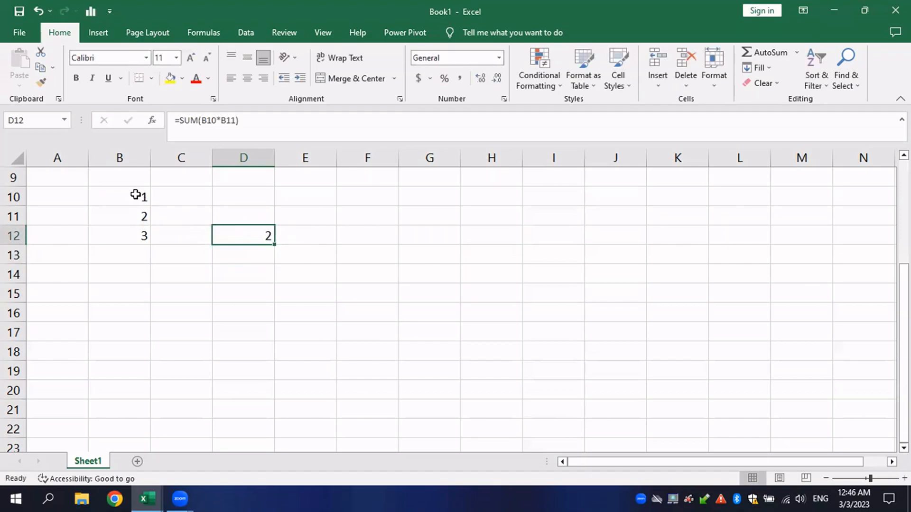
{"action": "left_click", "coordinate": [138, 194]}
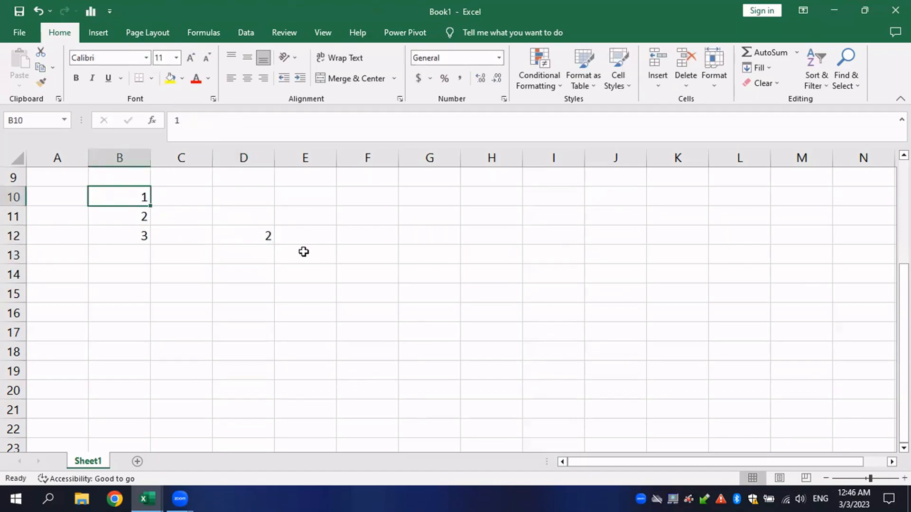
{"action": "double_click", "coordinate": [252, 235]}
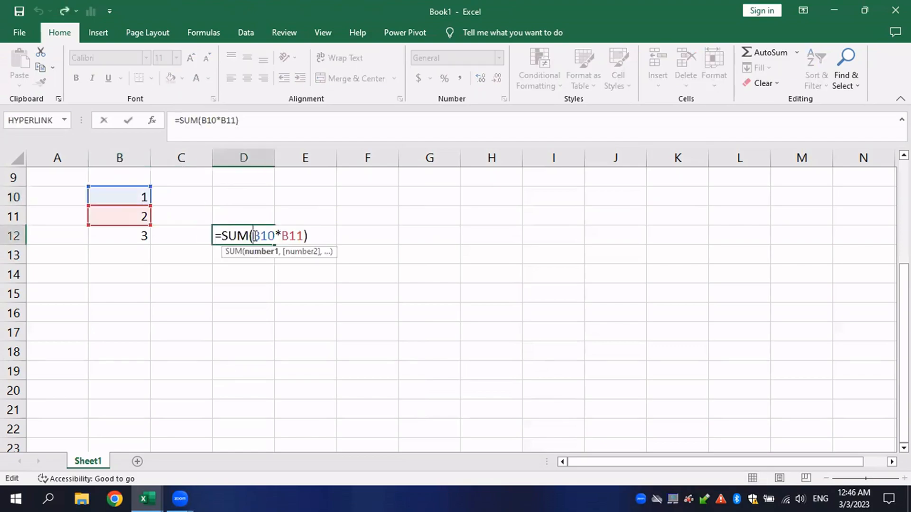
{"action": "key", "text": "Escape"}
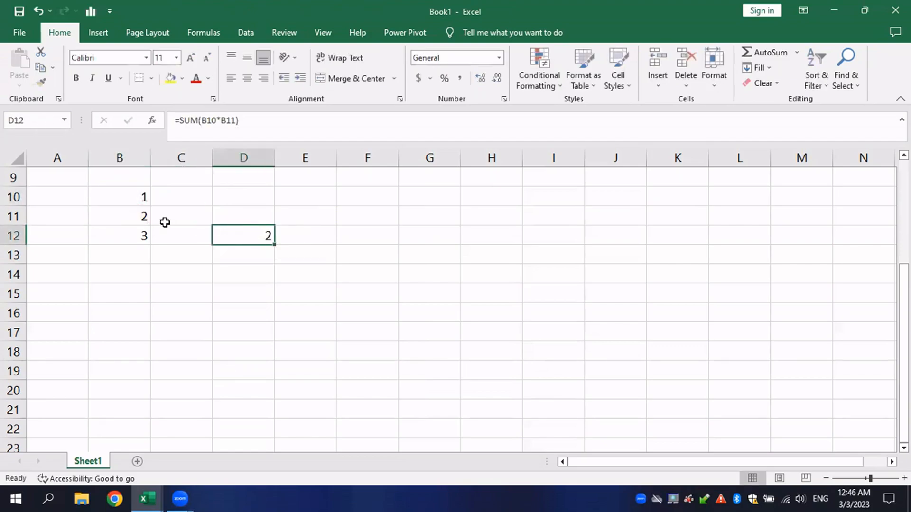
{"action": "double_click", "coordinate": [135, 197]}
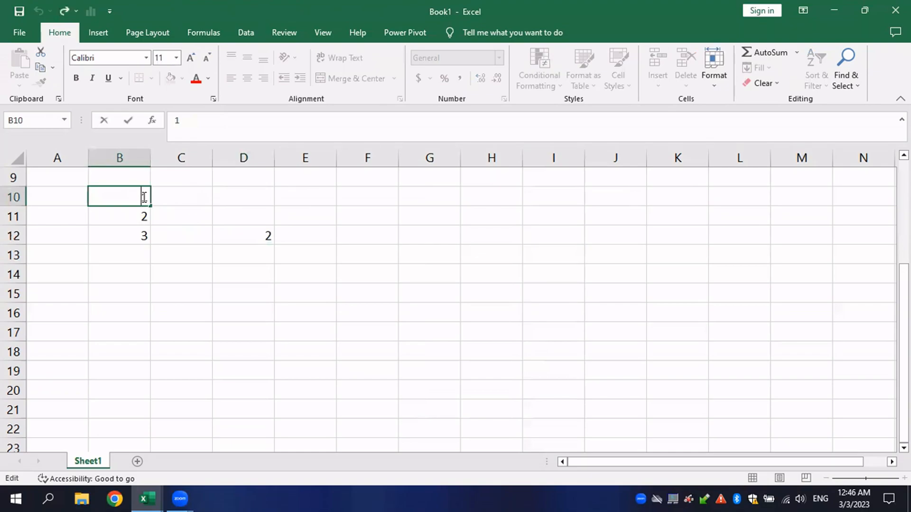
{"action": "type", "text": "1"}
{"action": "key", "text": "Return"}
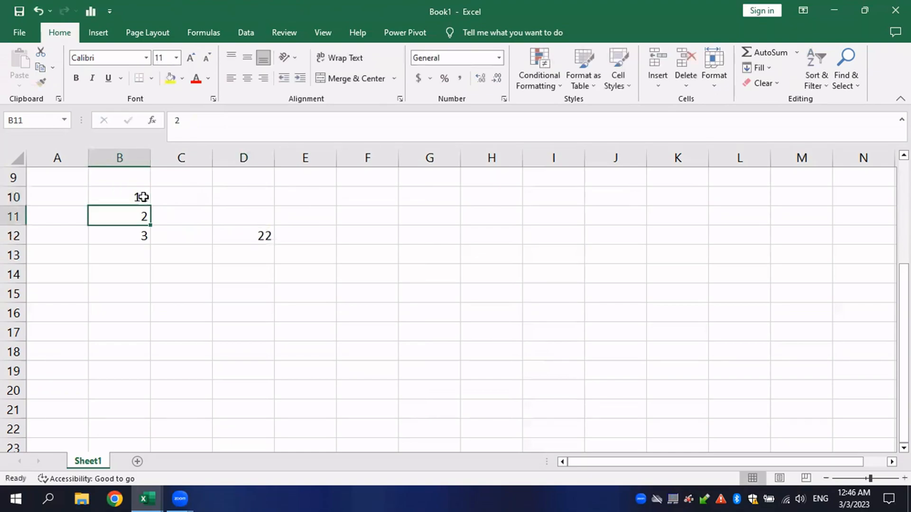
- Replace the multiplication sign in D12's formula with a comma so it reads =SUM(B10,B11)
{"action": "left_click", "coordinate": [246, 238]}
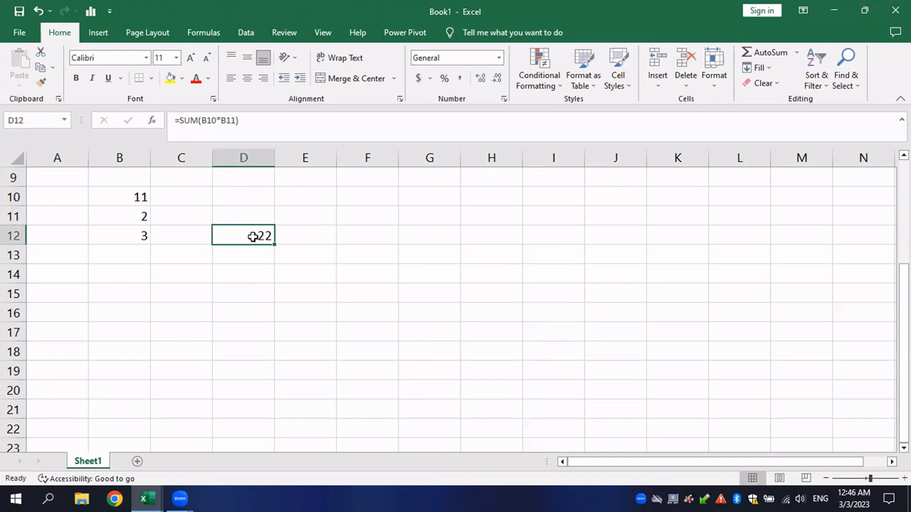
{"action": "double_click", "coordinate": [252, 236]}
{"action": "left_click", "coordinate": [282, 235]}
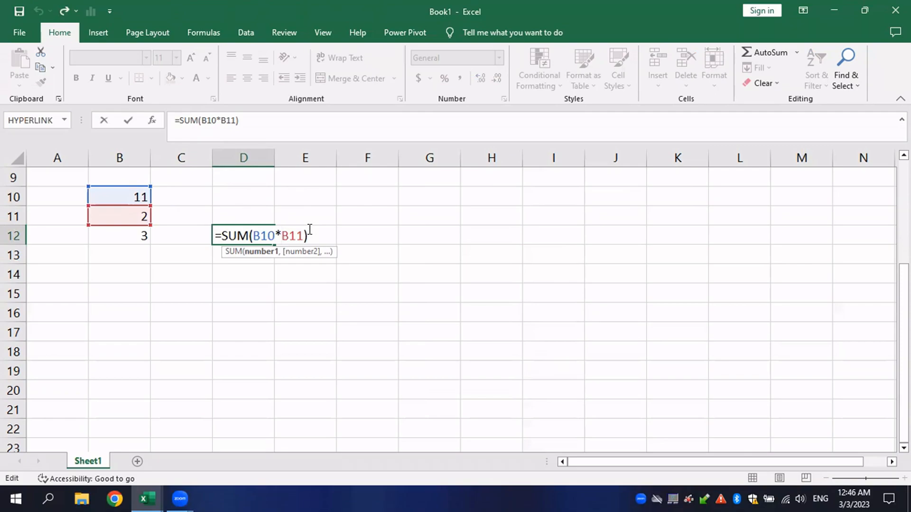
{"action": "key", "text": "BackSpace"}
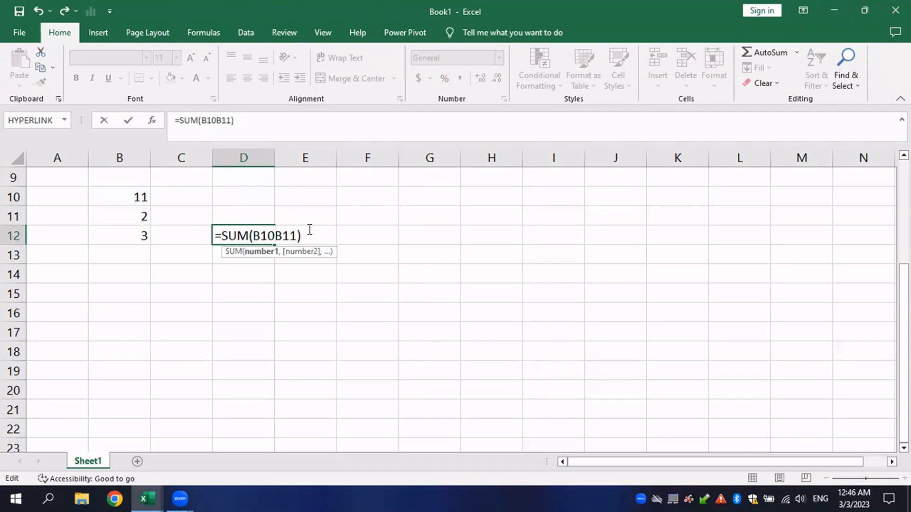
{"action": "type", "text": ","}
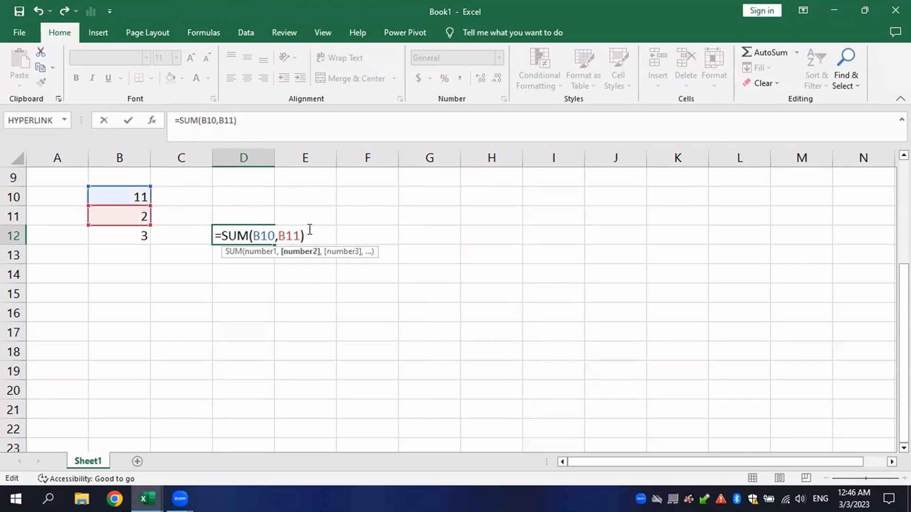
{"action": "key", "text": "Return"}
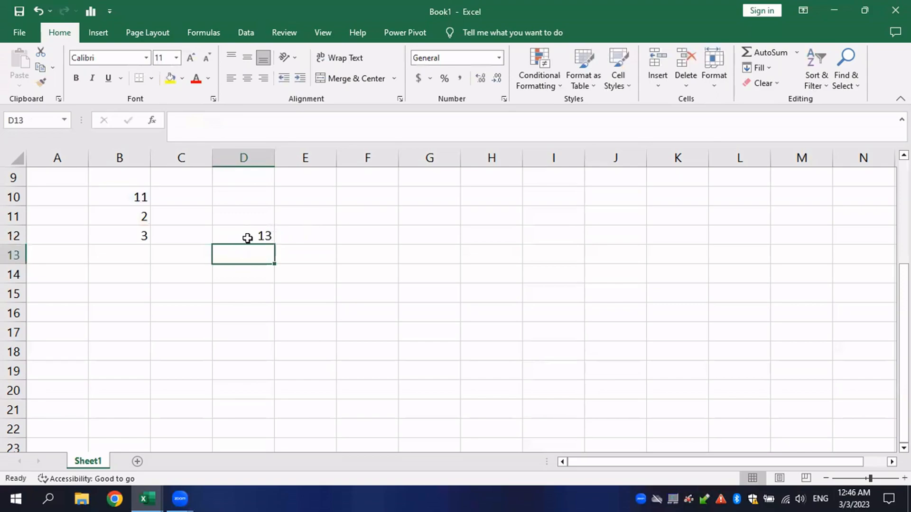
- Clear the contents of the range B10:E13
{"action": "left_click", "coordinate": [247, 237]}
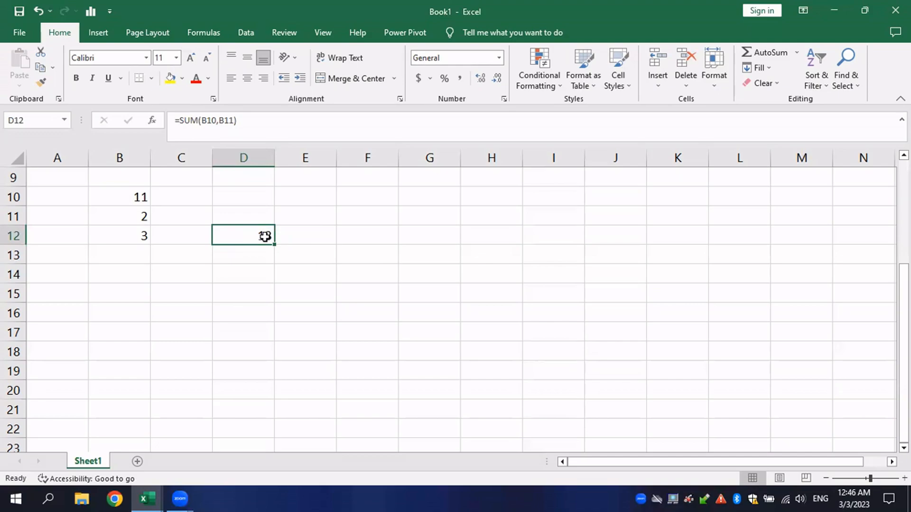
{"action": "left_click", "coordinate": [312, 238]}
{"action": "left_click", "coordinate": [261, 235]}
{"action": "left_click", "coordinate": [108, 194]}
{"action": "left_click", "coordinate": [321, 256], "text": "shift"}
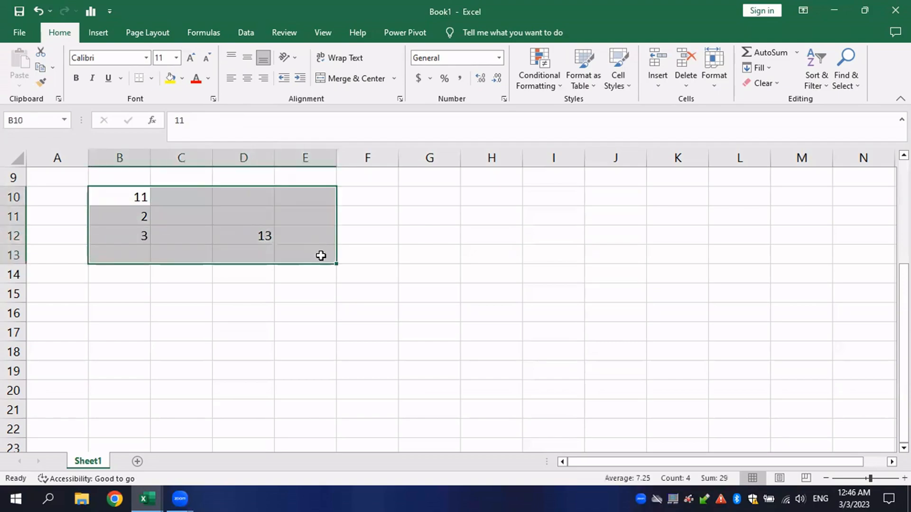
{"action": "key", "text": "Delete"}
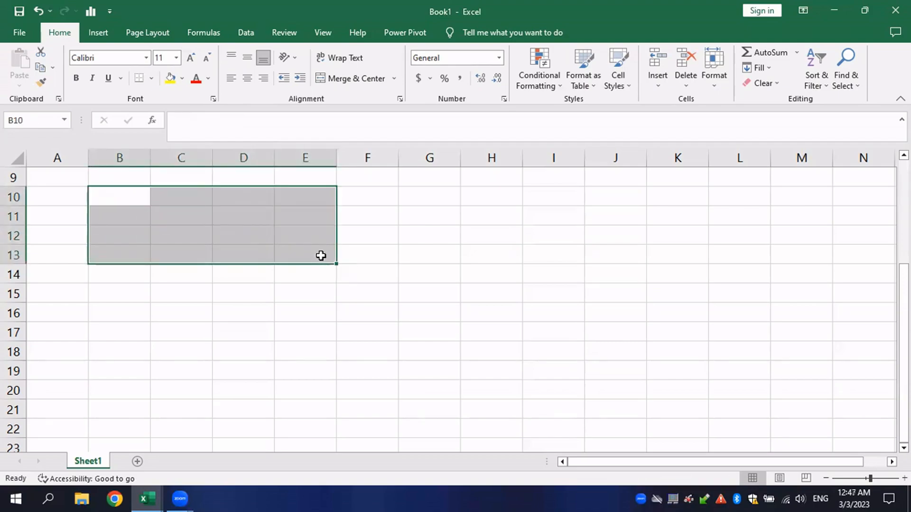
{"action": "left_click", "coordinate": [282, 286]}
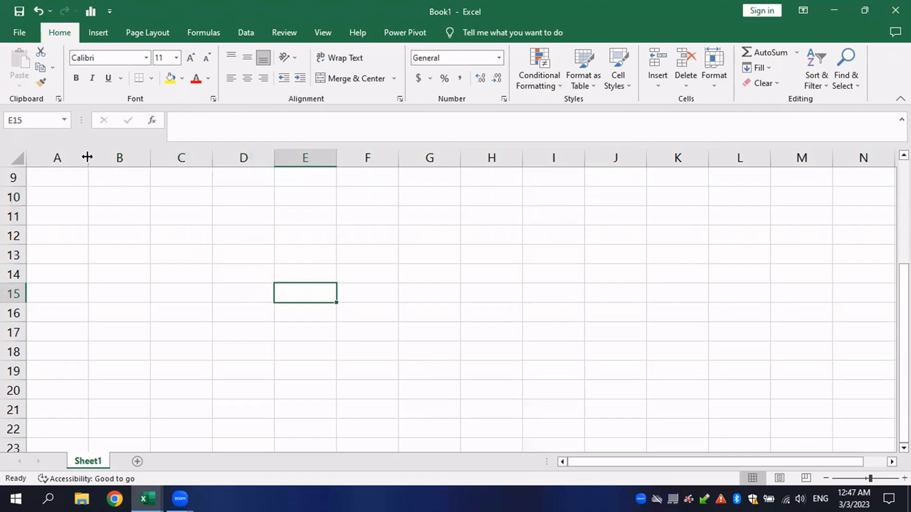
- Open the recent workbook auto.xlsx
{"action": "left_click", "coordinate": [20, 31]}
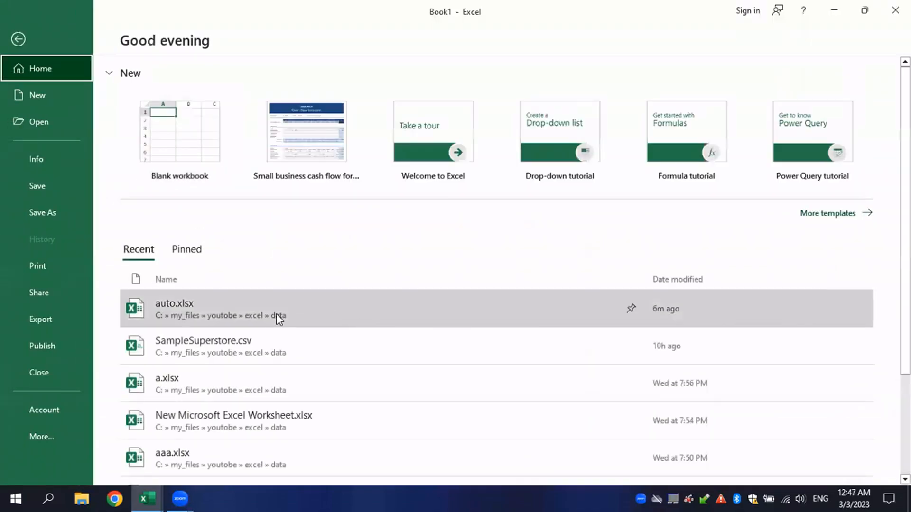
{"action": "left_click", "coordinate": [229, 306]}
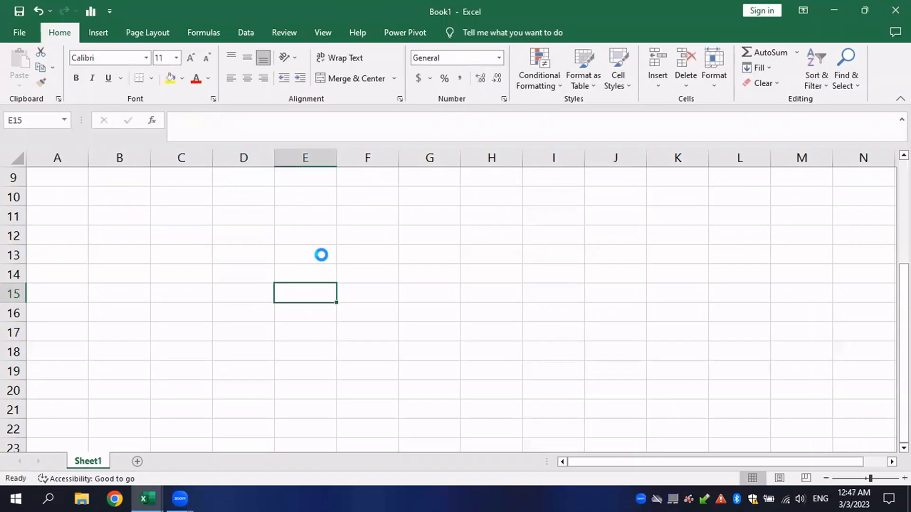
{"action": "left_click", "coordinate": [584, 245]}
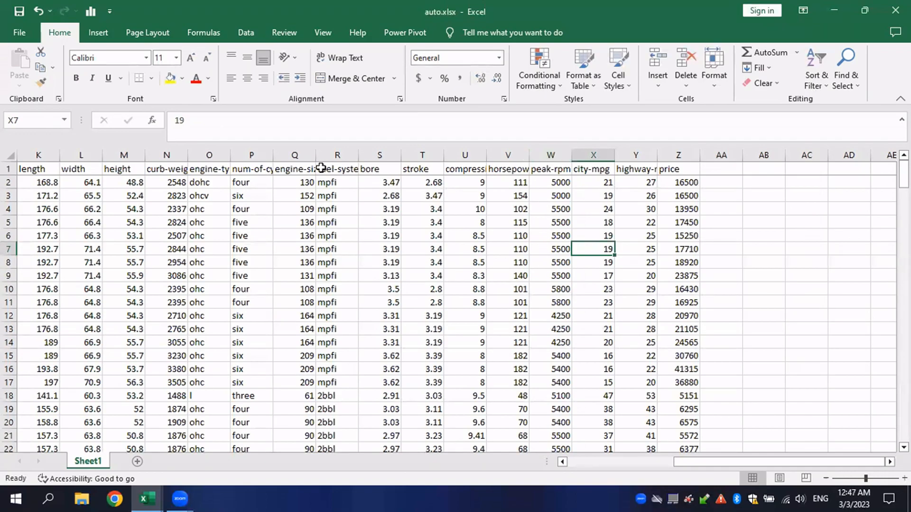
- Hide columns J through R, from wheel-base to fuel-system
{"action": "left_click", "coordinate": [331, 157]}
{"action": "left_click_drag", "start_coordinate": [331, 158], "coordinate": [216, 166]}
{"action": "right_click", "coordinate": [306, 191]}
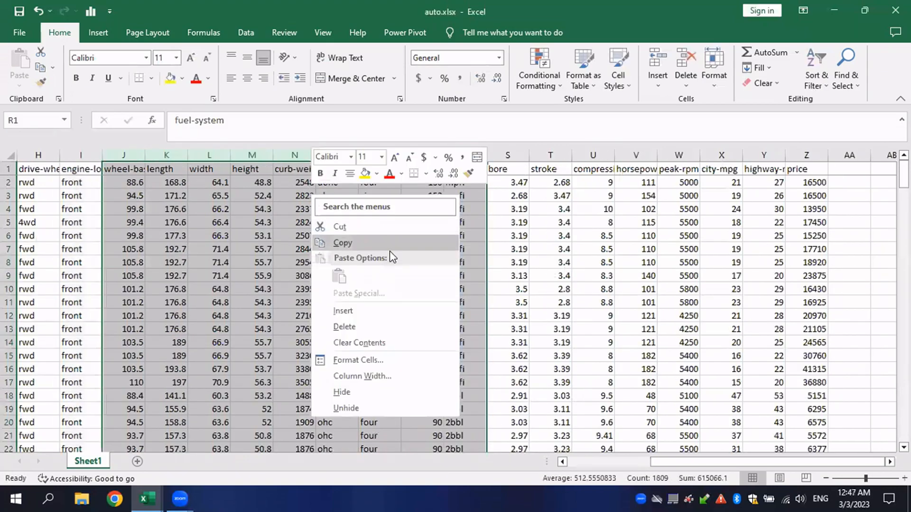
{"action": "left_click", "coordinate": [342, 392]}
{"action": "left_click", "coordinate": [337, 235]}
{"action": "left_click_drag", "start_coordinate": [812, 465], "coordinate": [747, 465]}
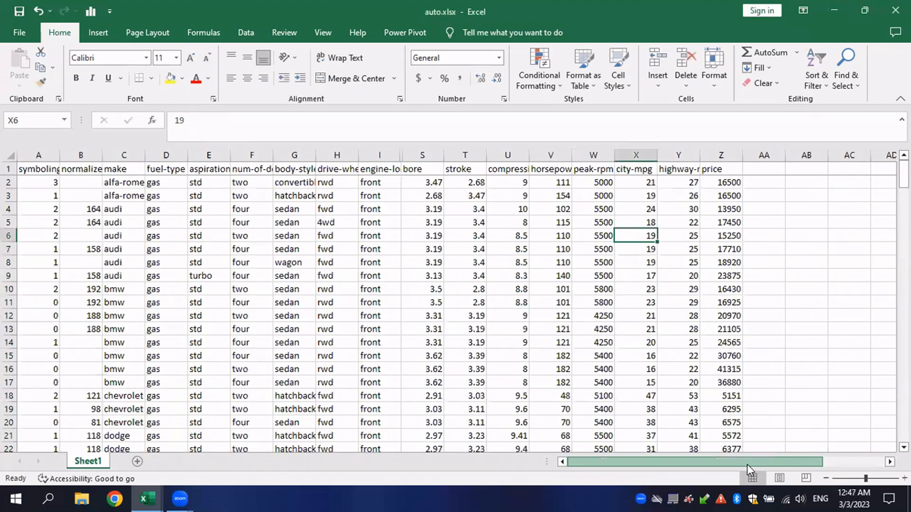
{"action": "left_click", "coordinate": [759, 183]}
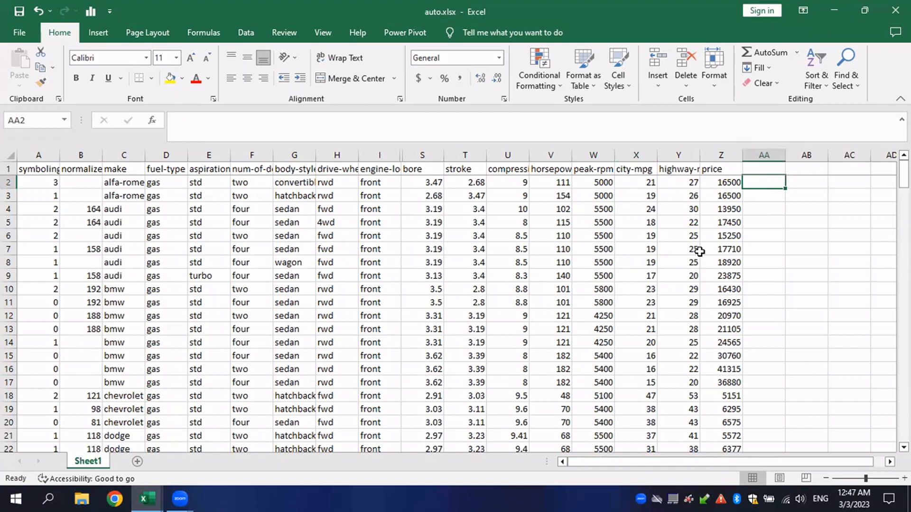
{"action": "left_click", "coordinate": [670, 155]}
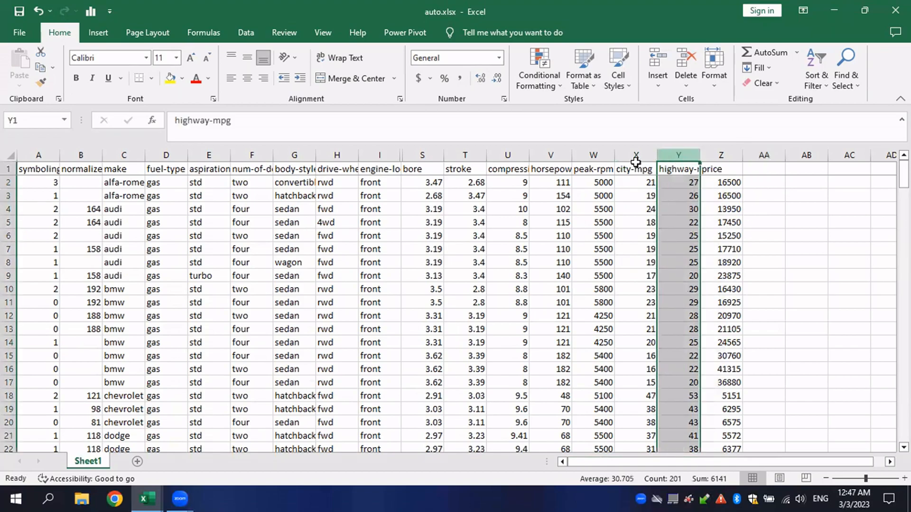
{"action": "left_click", "coordinate": [28, 155]}
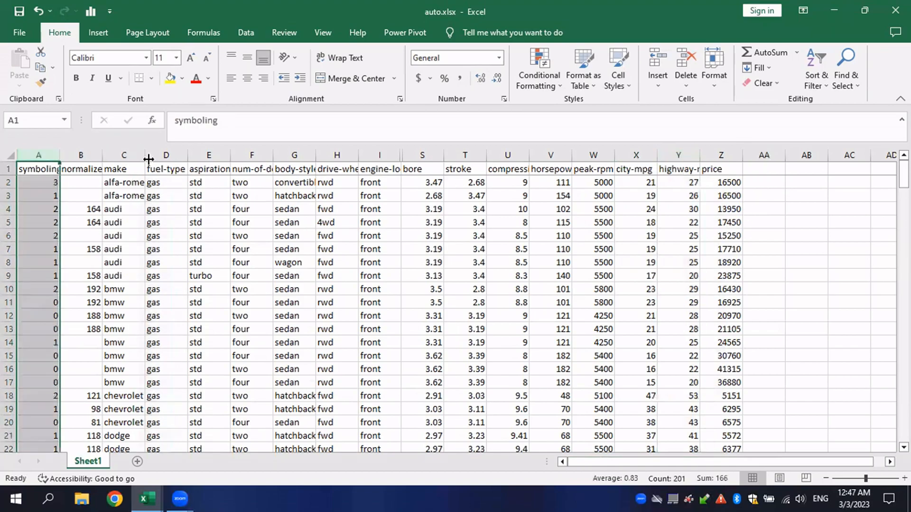
{"action": "left_click", "coordinate": [674, 156]}
{"action": "left_click", "coordinate": [636, 152]}
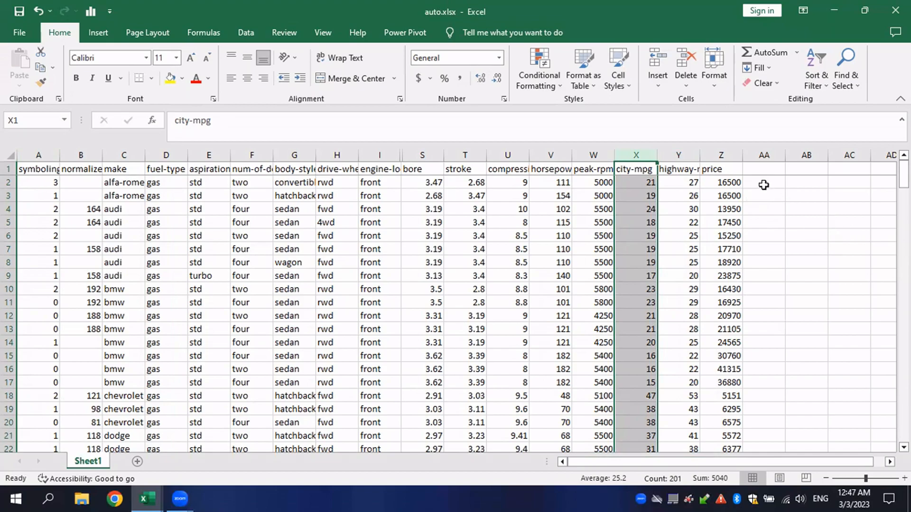
{"action": "left_click", "coordinate": [764, 185]}
- Enter the header sum in cell AA1, beside the price column
{"action": "left_click", "coordinate": [770, 169]}
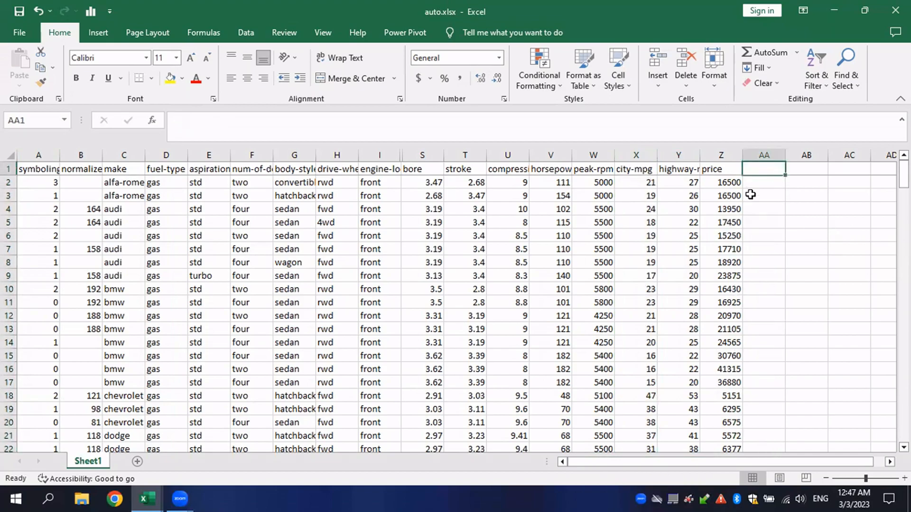
{"action": "type", "text": "sum"}
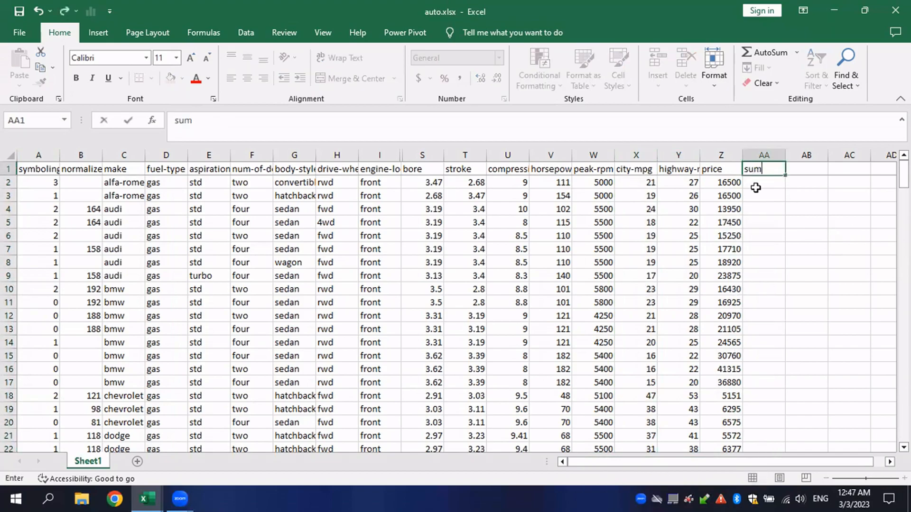
{"action": "key", "text": "Return"}
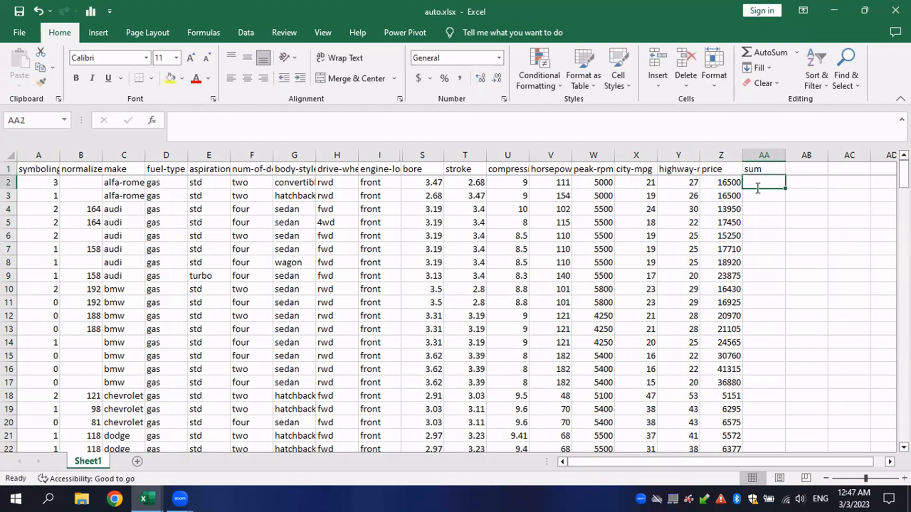
- Enter the formula =SUM(Y2,A2) in AA2 to add the first car's highway-mpg and symboling values
{"action": "type", "text": "=sum"}
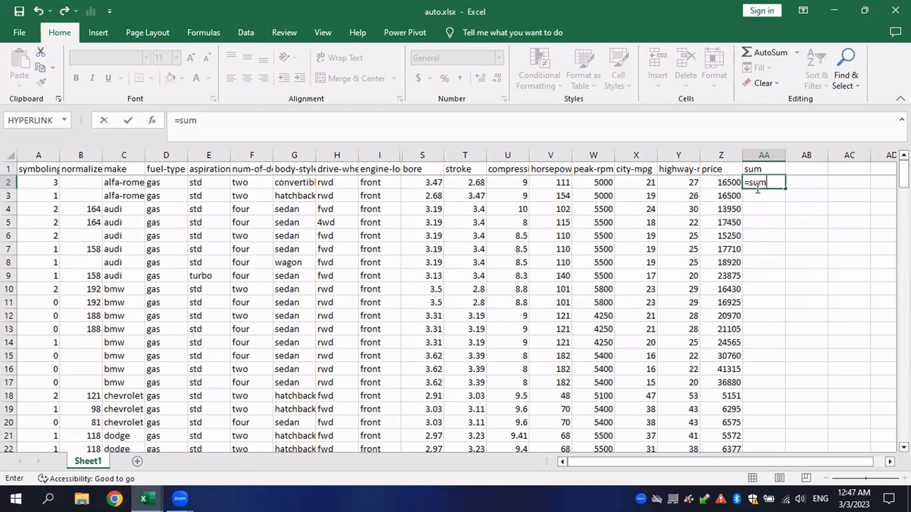
{"action": "type", "text": "("}
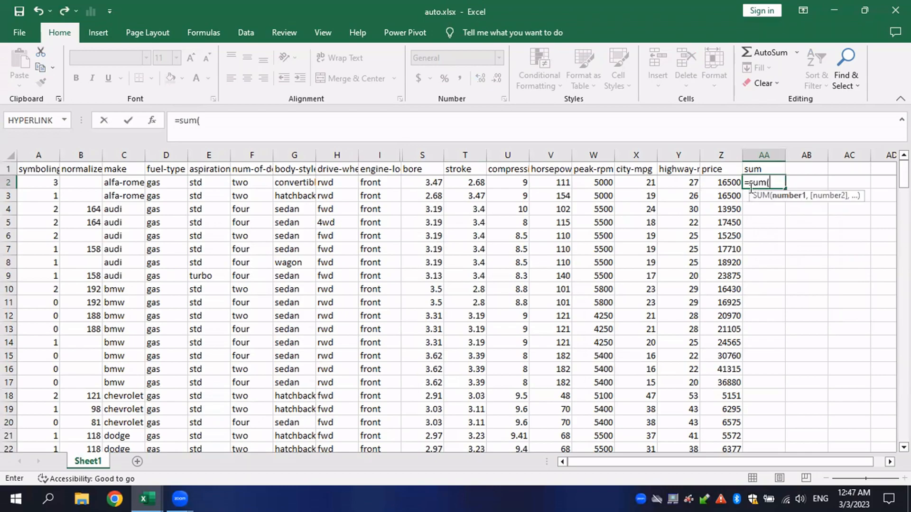
{"action": "left_click", "coordinate": [680, 184]}
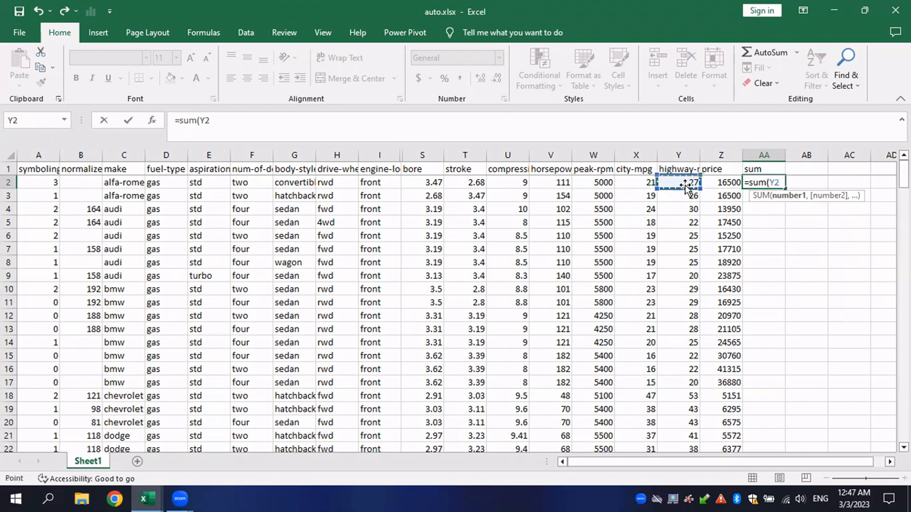
{"action": "type", "text": ","}
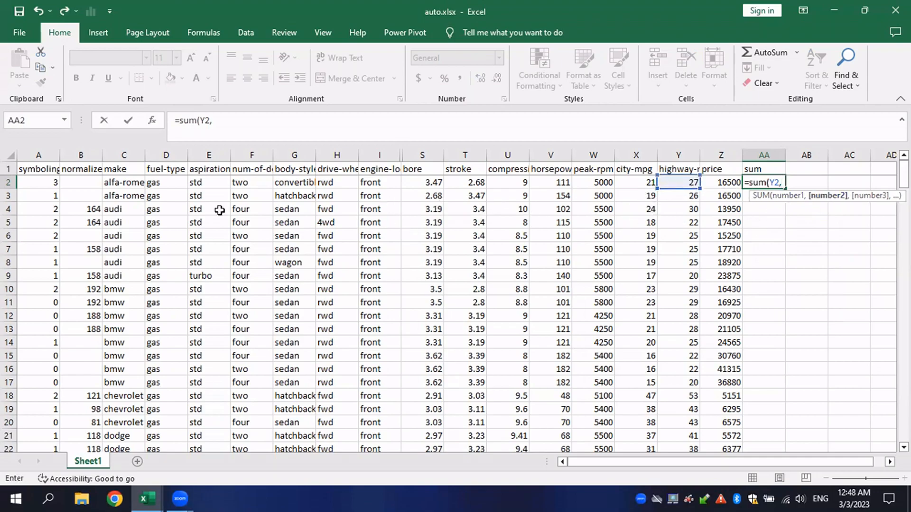
{"action": "left_click", "coordinate": [32, 178]}
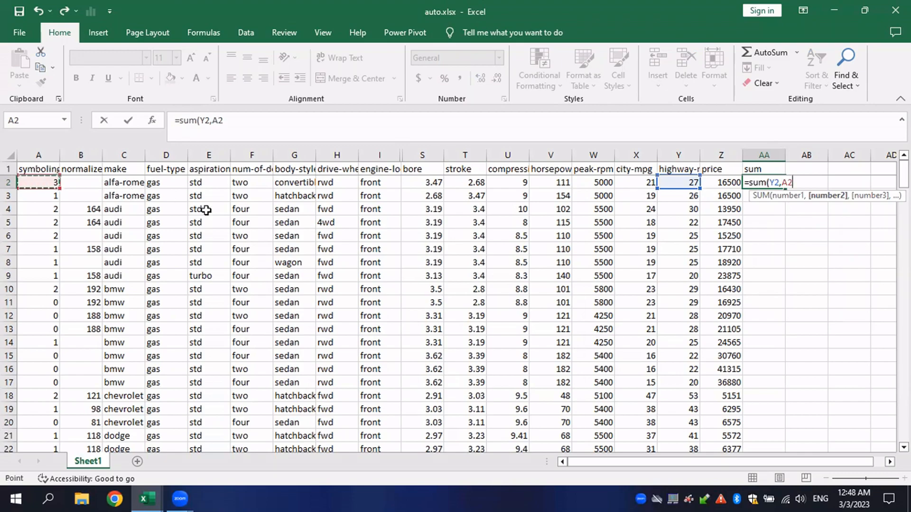
{"action": "type", "text": ")"}
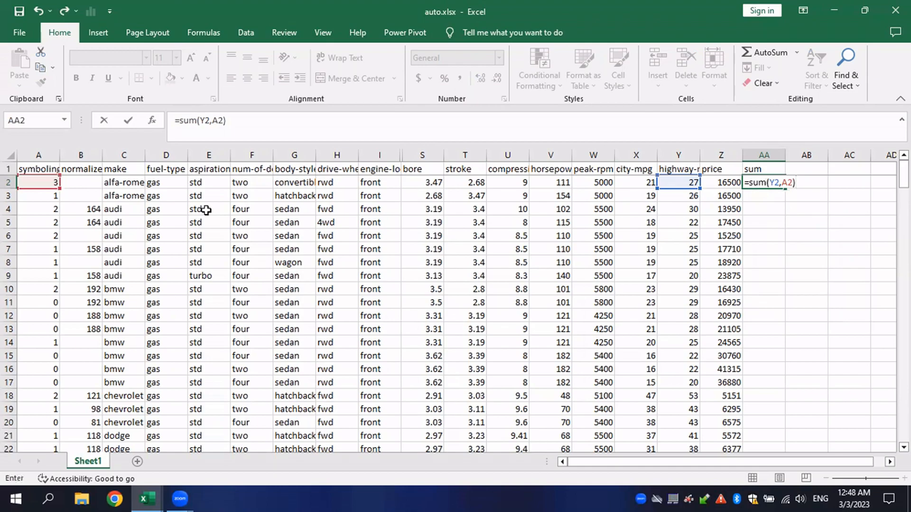
{"action": "key", "text": "Return"}
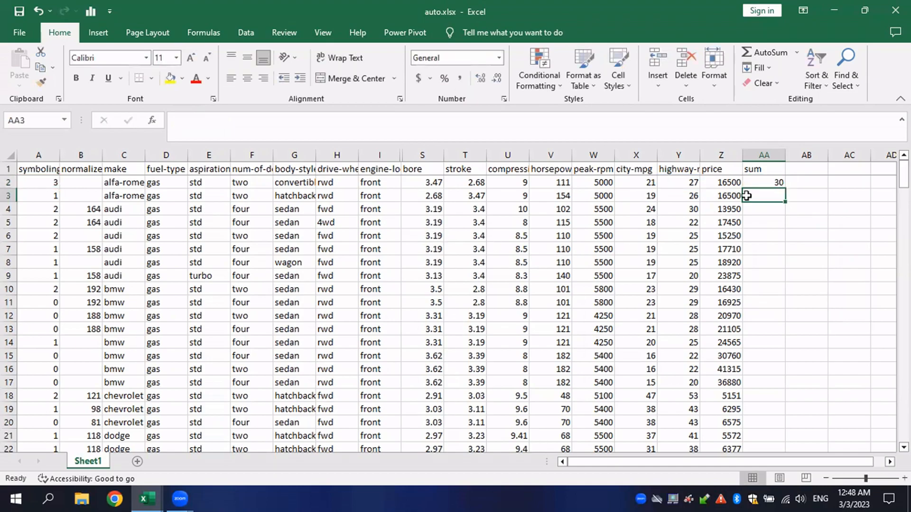
- Fill the SUM formula in AA2 down through cell AA11
{"action": "left_click", "coordinate": [774, 182]}
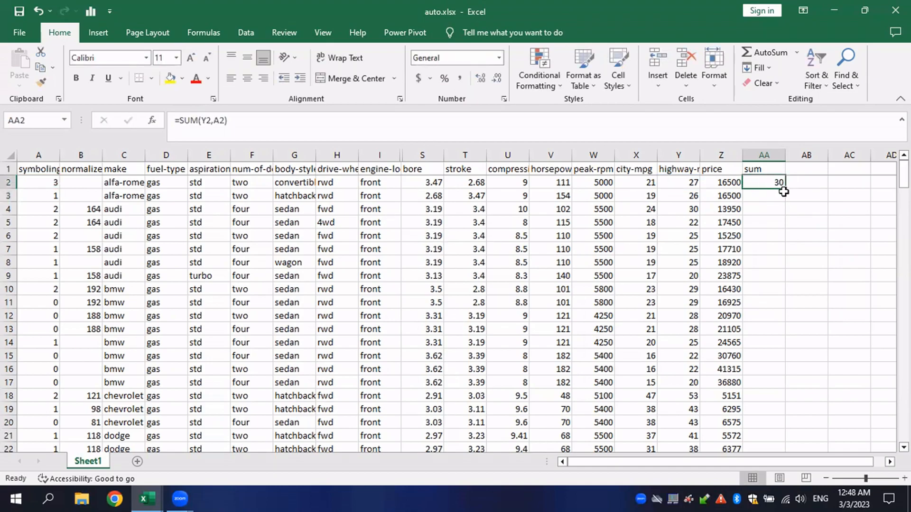
{"action": "left_click_drag", "start_coordinate": [786, 191], "coordinate": [785, 302]}
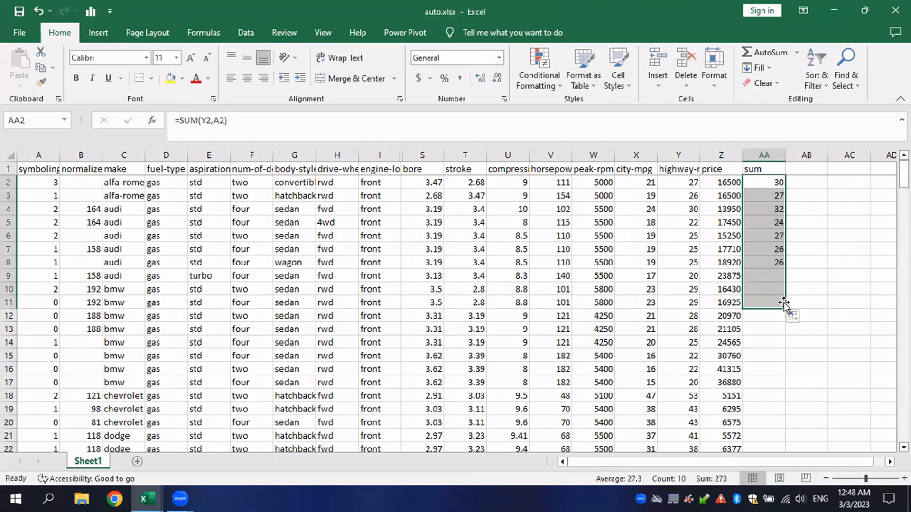
{"action": "left_click", "coordinate": [642, 181]}
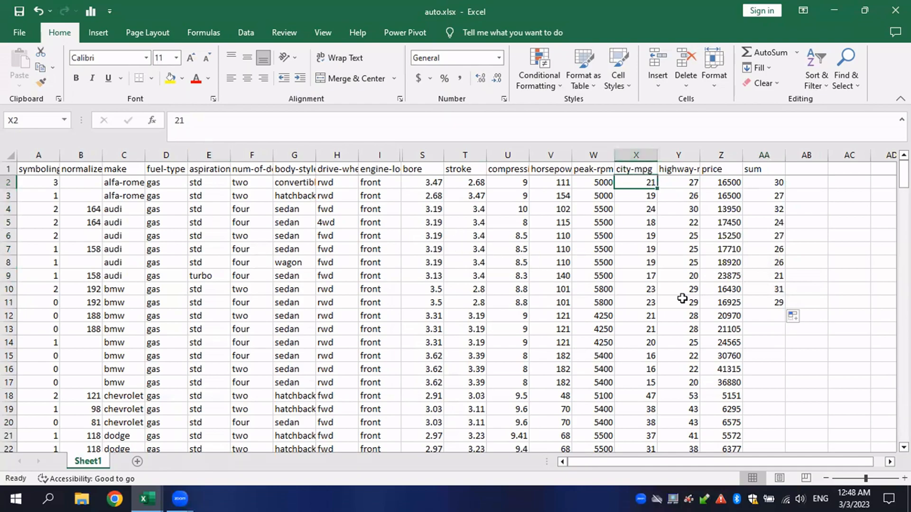
{"action": "left_click", "coordinate": [803, 171]}
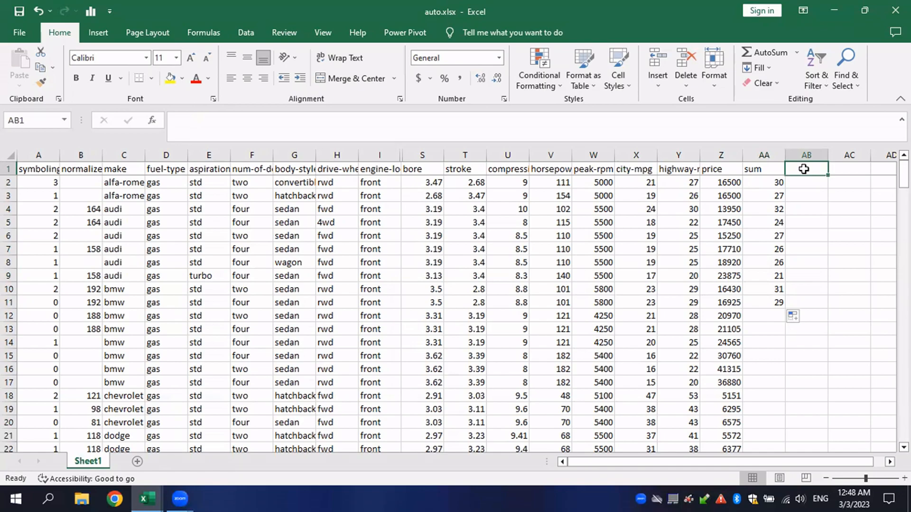
- Try to use a semicolon as the argument separator in AA2's formula, =SUM(Y2;A2), and reject the suggested correction
{"action": "left_click", "coordinate": [775, 182]}
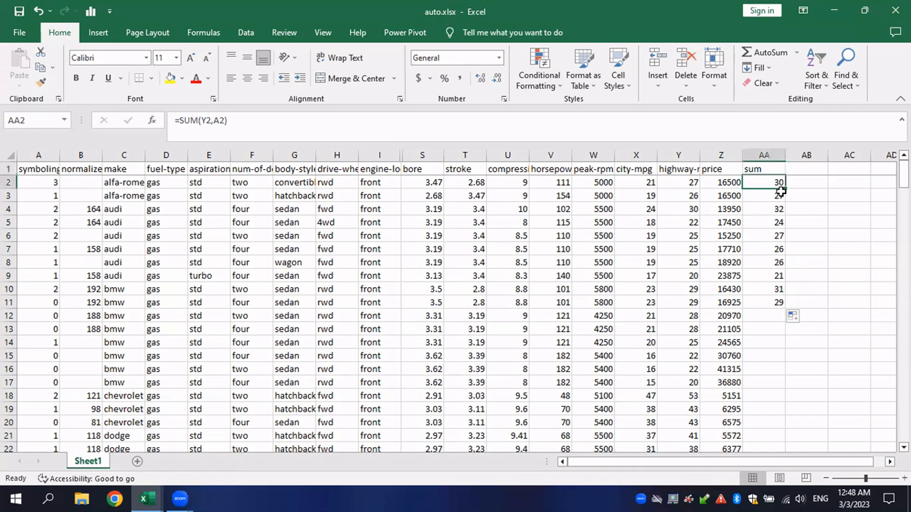
{"action": "double_click", "coordinate": [771, 183]}
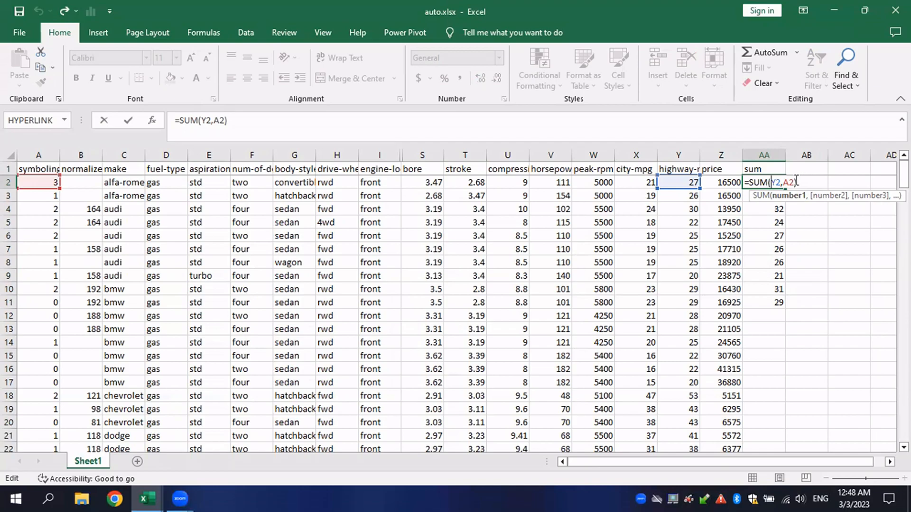
{"action": "key", "text": "BackSpace"}
{"action": "type", "text": ";"}
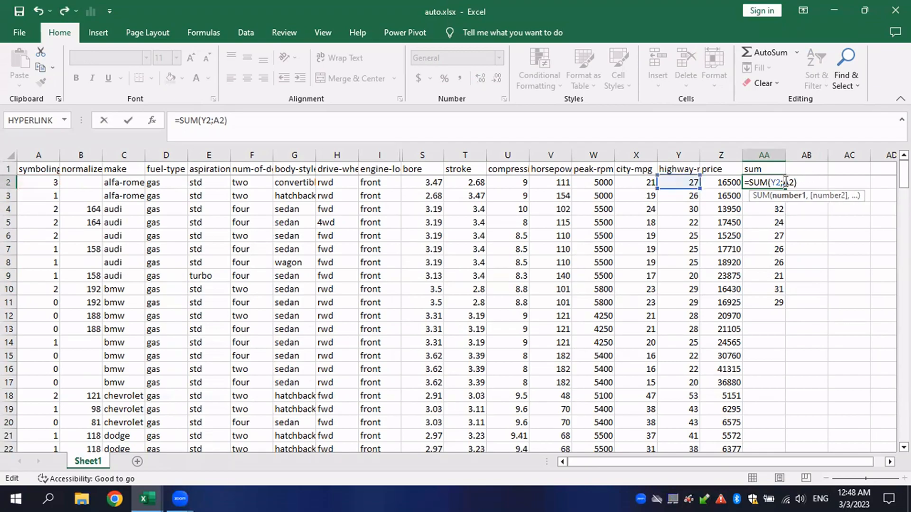
{"action": "key", "text": "Return"}
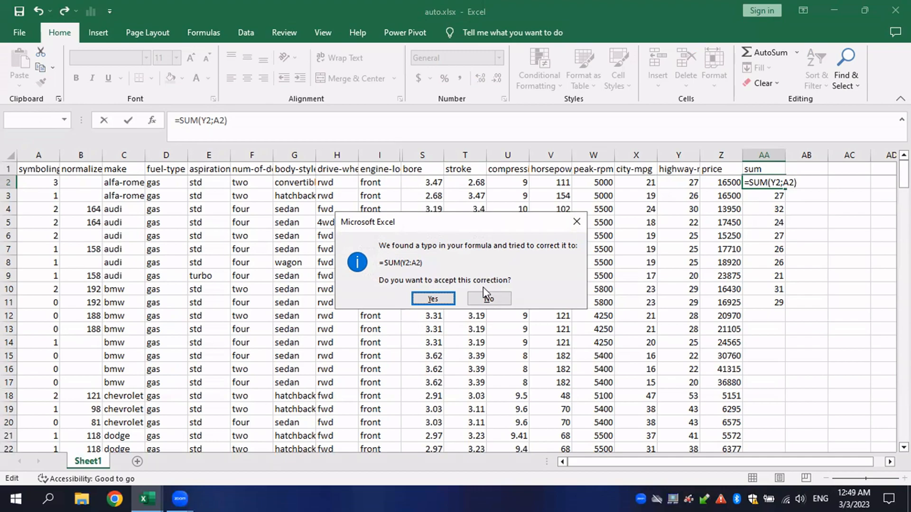
{"action": "left_click", "coordinate": [496, 298]}
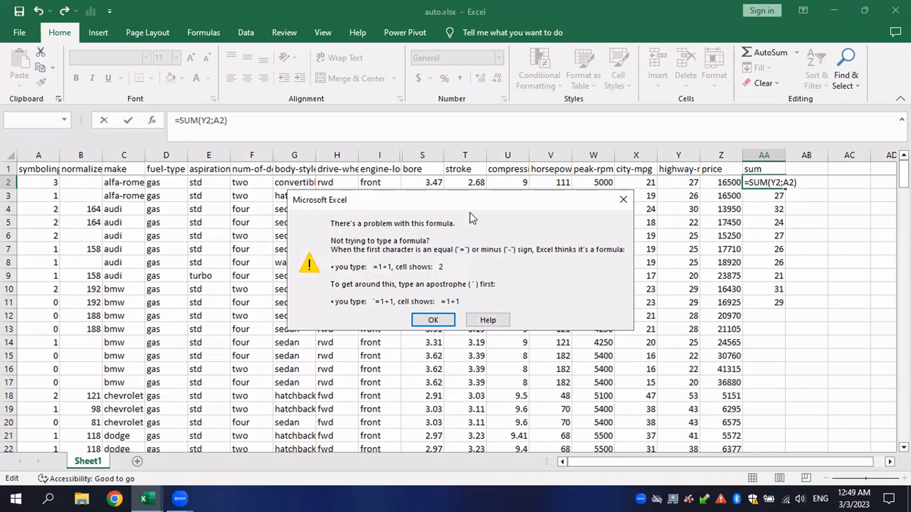
{"action": "left_click", "coordinate": [627, 196]}
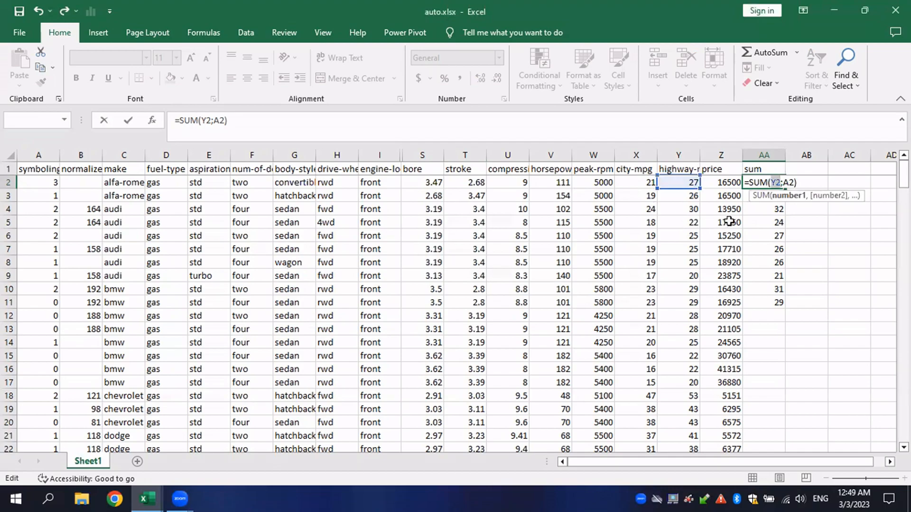
- Restore the comma separator in AA2's formula so it reads =SUM(Y2,A2)
{"action": "left_click", "coordinate": [784, 181]}
{"action": "key", "text": "BackSpace"}
{"action": "type", "text": ","}
{"action": "key", "text": "Return"}
{"action": "left_click", "coordinate": [807, 207]}
- Switch to Windows Settings and open the Region page under Time & Language
{"action": "left_click", "coordinate": [52, 491]}
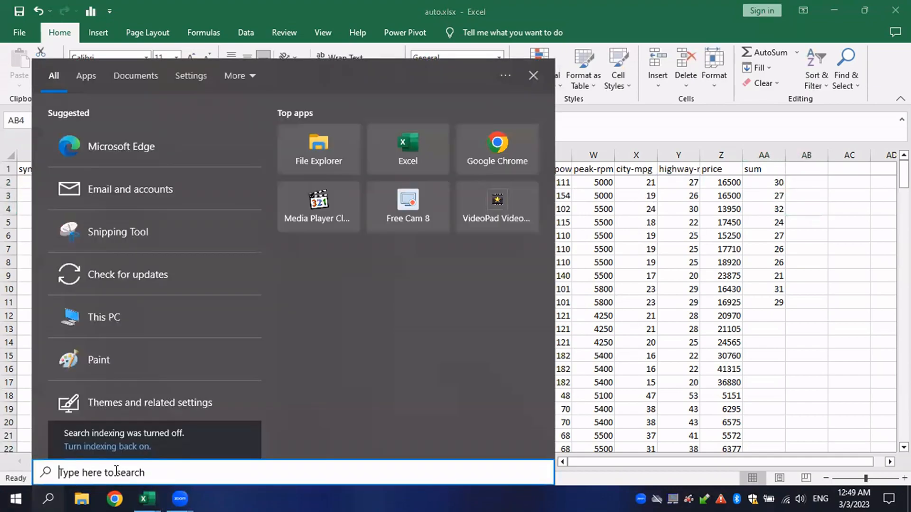
{"action": "type", "text": "sse"}
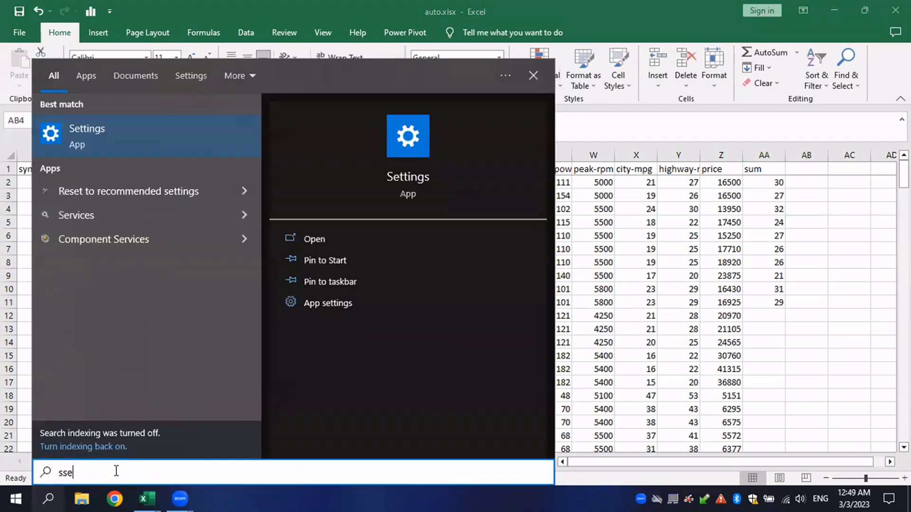
{"action": "key", "text": "Return"}
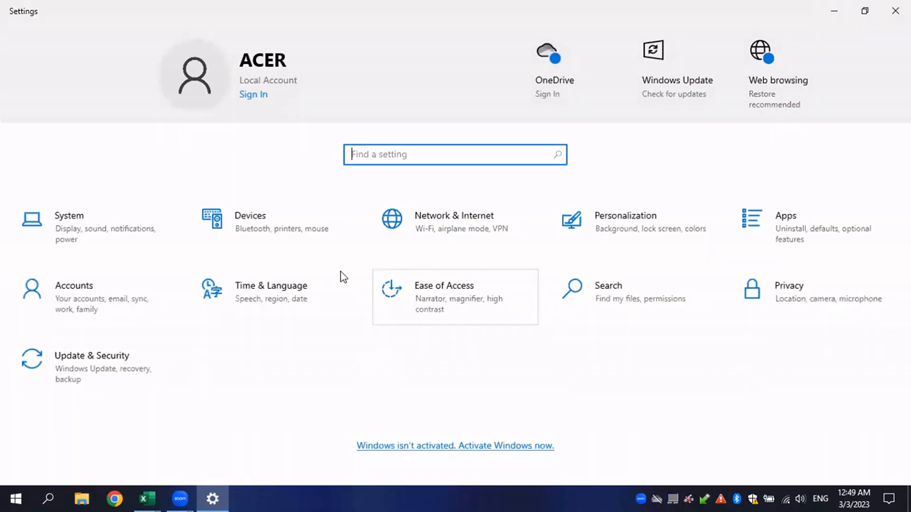
{"action": "left_click", "coordinate": [286, 300]}
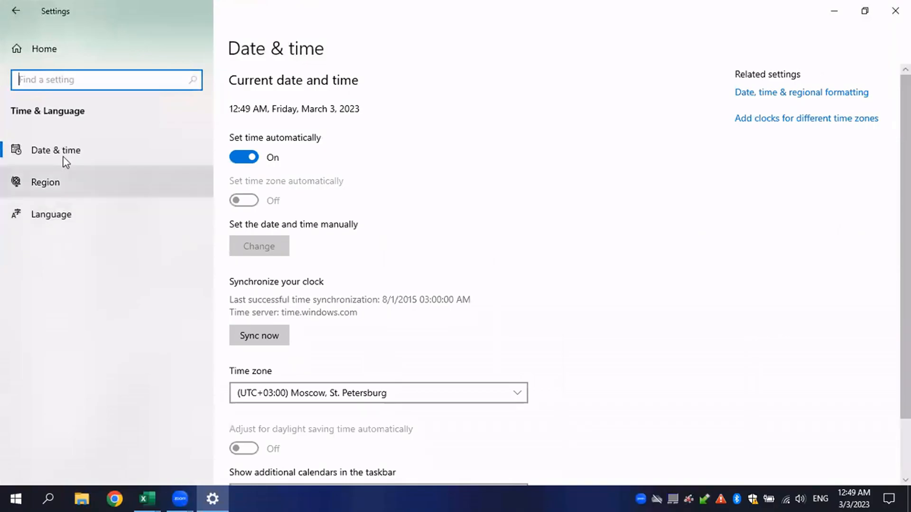
{"action": "left_click", "coordinate": [51, 184]}
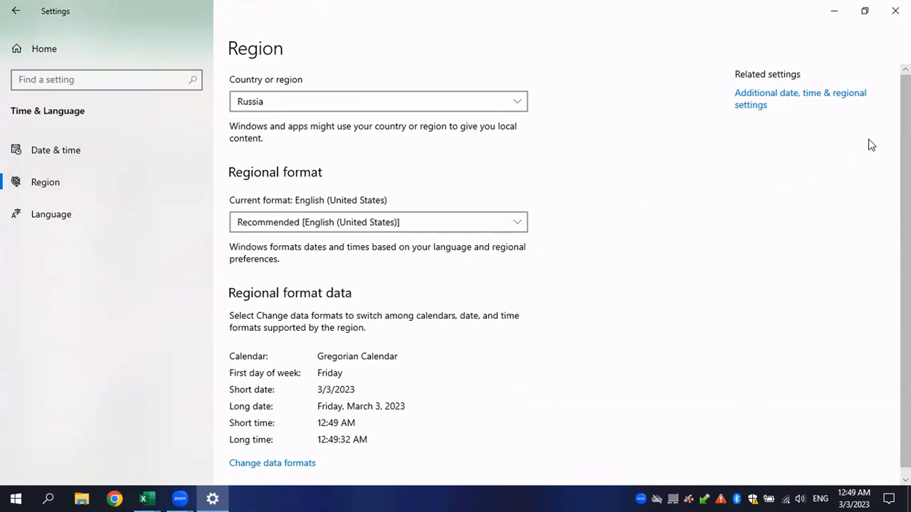
- Open the Customize Format dialog for the number formats through the additional date, time and regional settings
{"action": "left_click", "coordinate": [771, 102]}
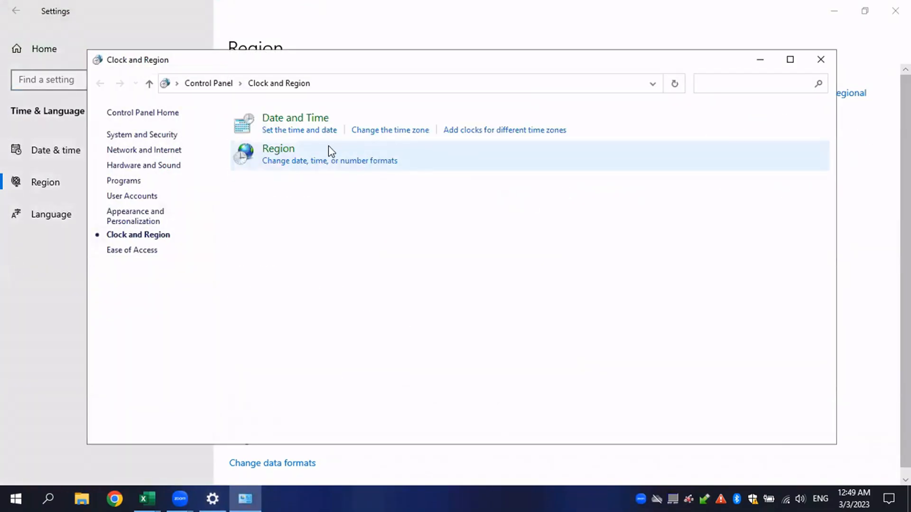
{"action": "left_click", "coordinate": [317, 162]}
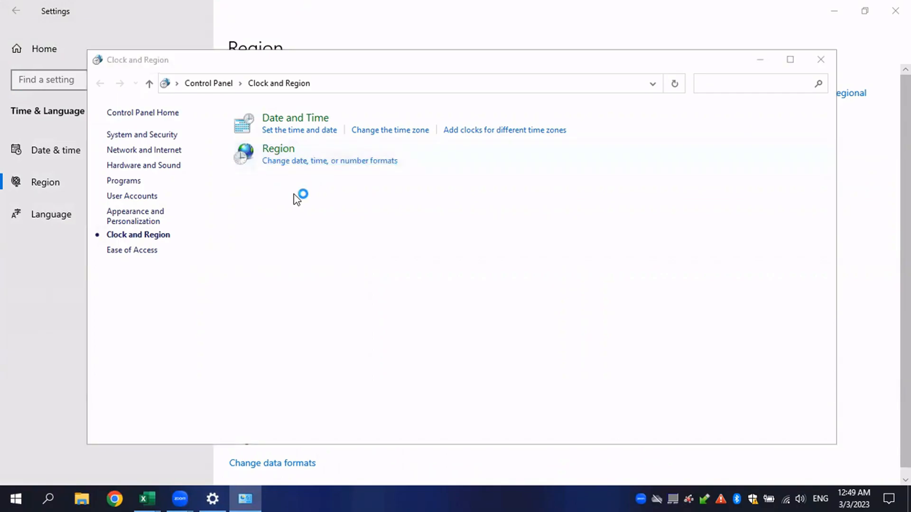
{"action": "left_click", "coordinate": [240, 358]}
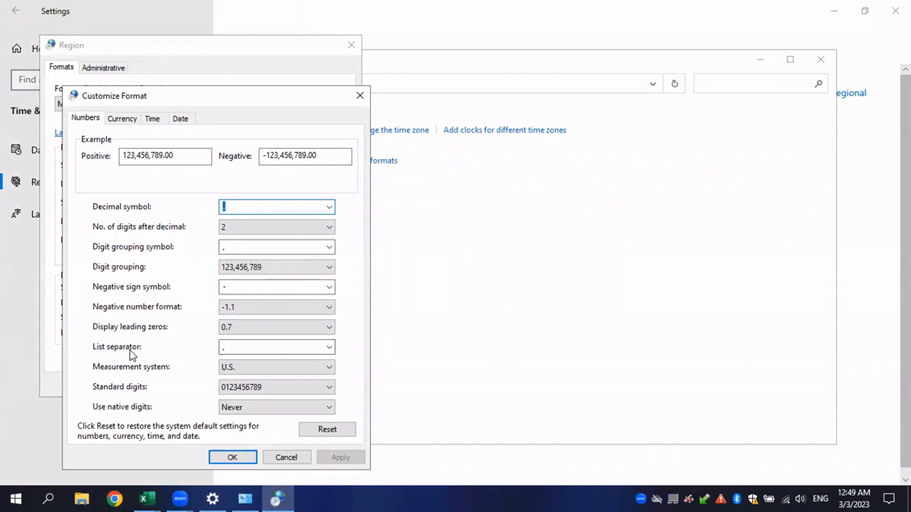
- Examine the comma and semicolon options available for the list separator, keeping the comma
{"action": "left_click", "coordinate": [276, 352]}
{"action": "left_click", "coordinate": [328, 347]}
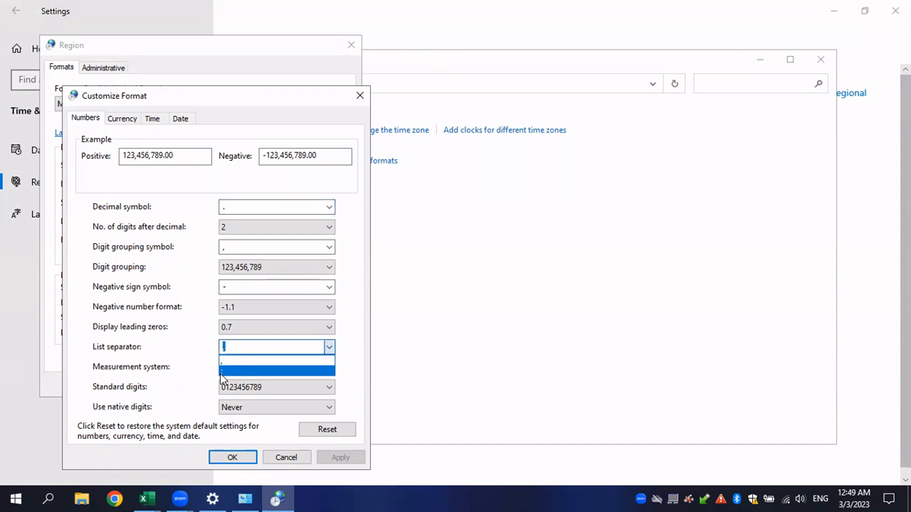
{"action": "left_click", "coordinate": [275, 359]}
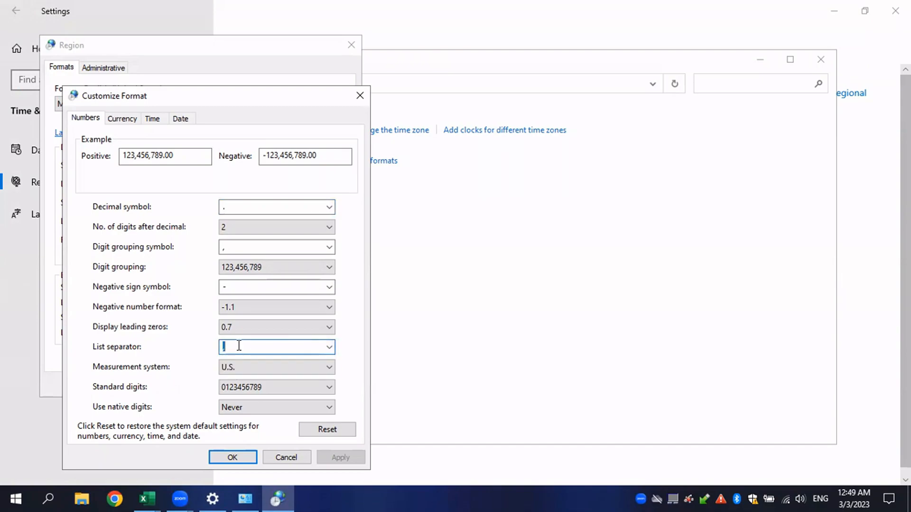
{"action": "left_click", "coordinate": [327, 349]}
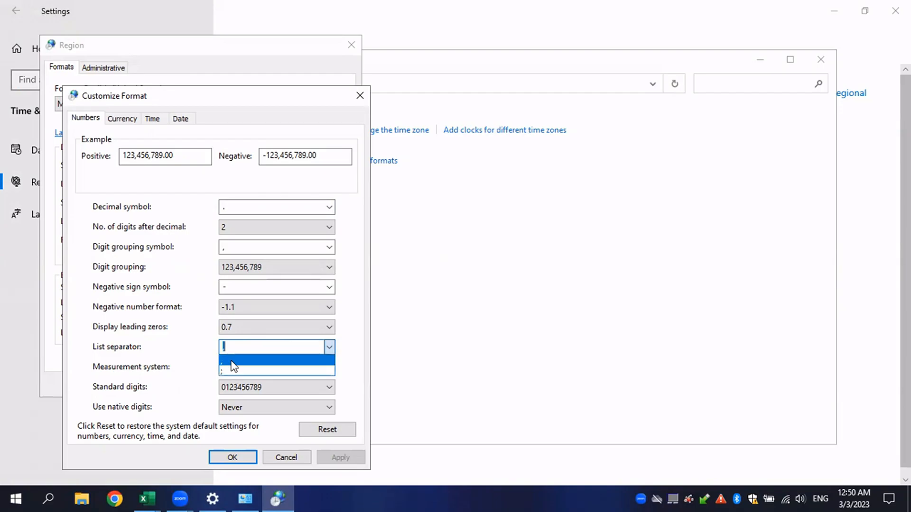
{"action": "left_click", "coordinate": [310, 358]}
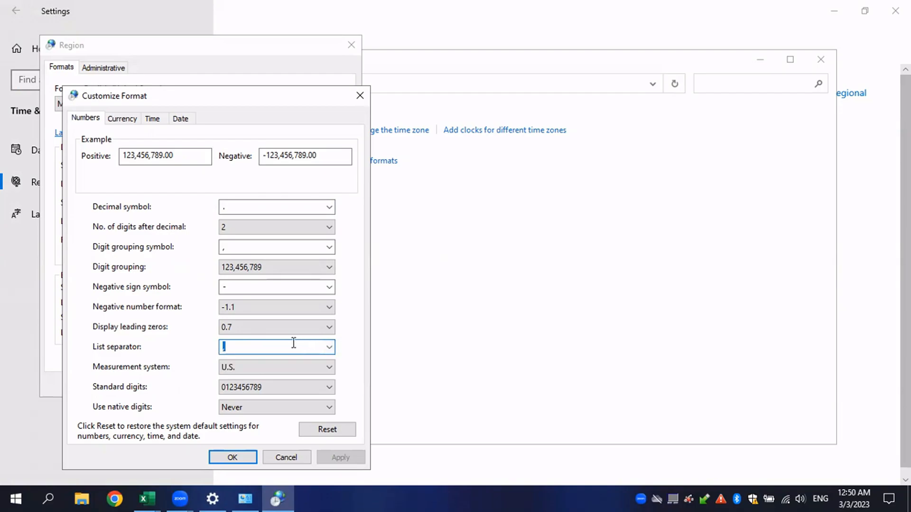
- Close the Customize Format, Region and Clock and Region windows without changes and switch back to the auto.xlsx workbook in Excel
{"action": "left_click", "coordinate": [354, 97]}
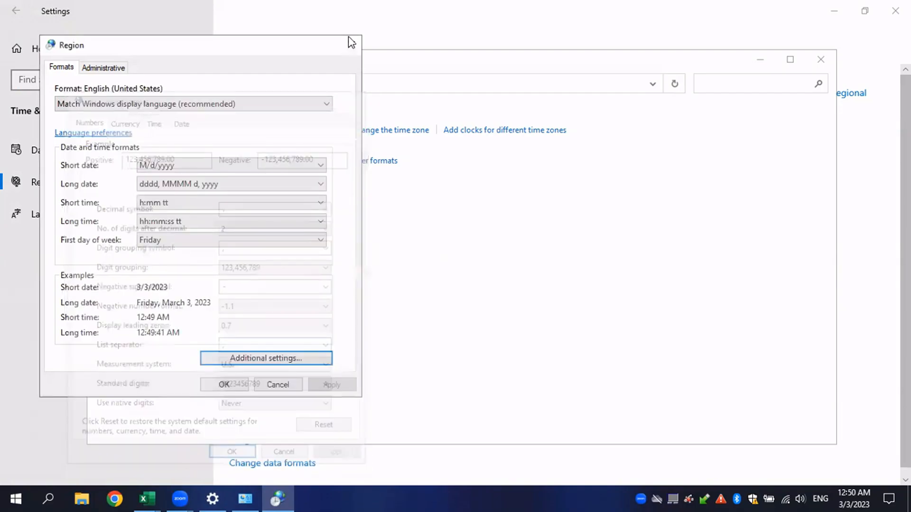
{"action": "left_click", "coordinate": [351, 42]}
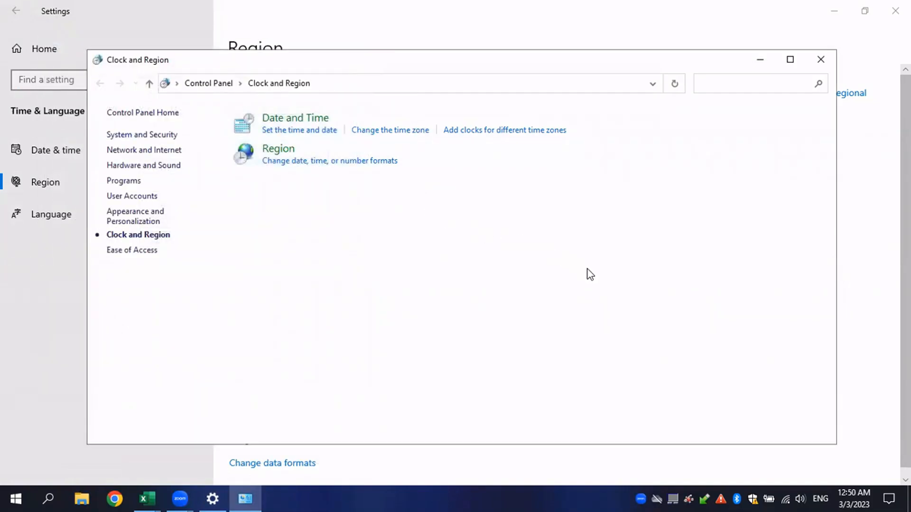
{"action": "left_click", "coordinate": [815, 63]}
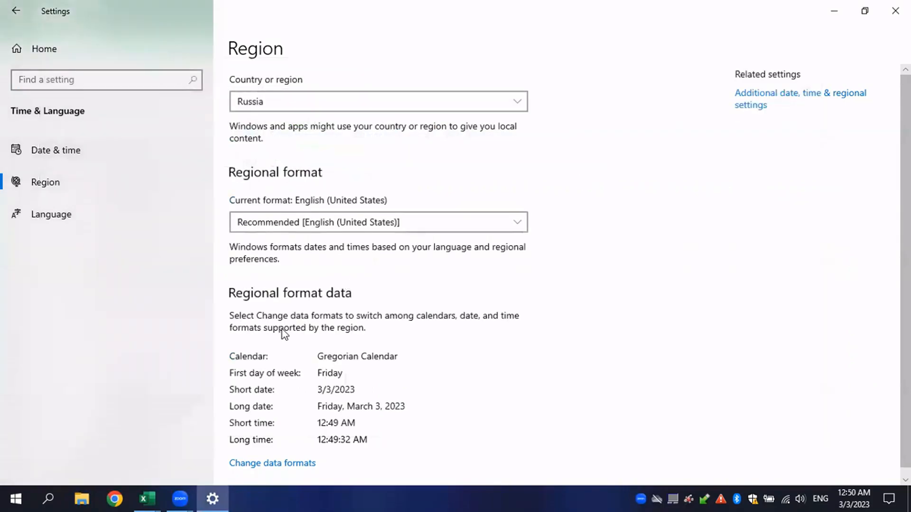
{"action": "mouse_move", "coordinate": [147, 499]}
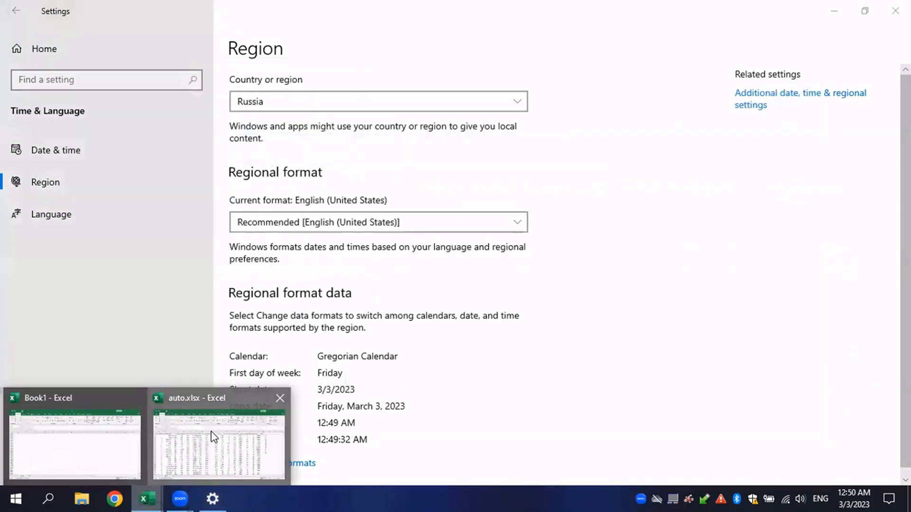
{"action": "left_click", "coordinate": [211, 433]}
- Open the Advanced page of Excel Options and find the system separators setting among the editing options
{"action": "left_click", "coordinate": [16, 35]}
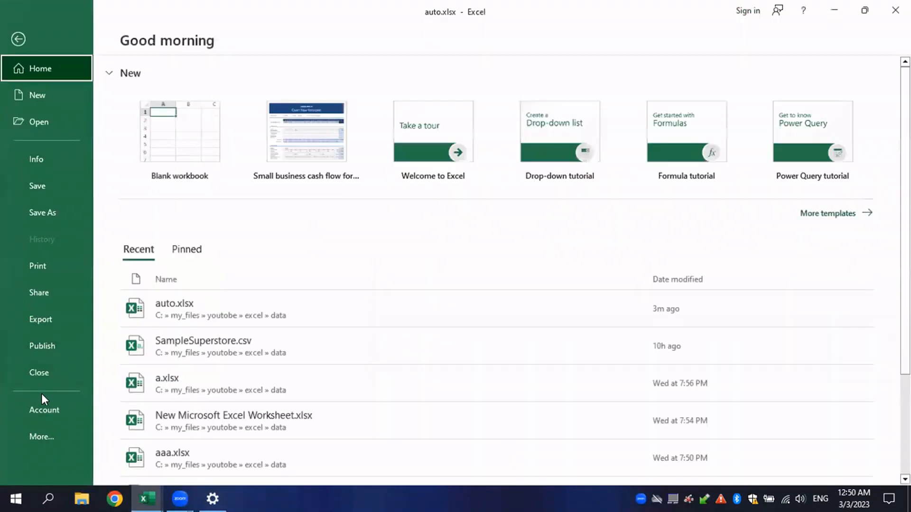
{"action": "left_click", "coordinate": [59, 434]}
{"action": "left_click", "coordinate": [140, 465]}
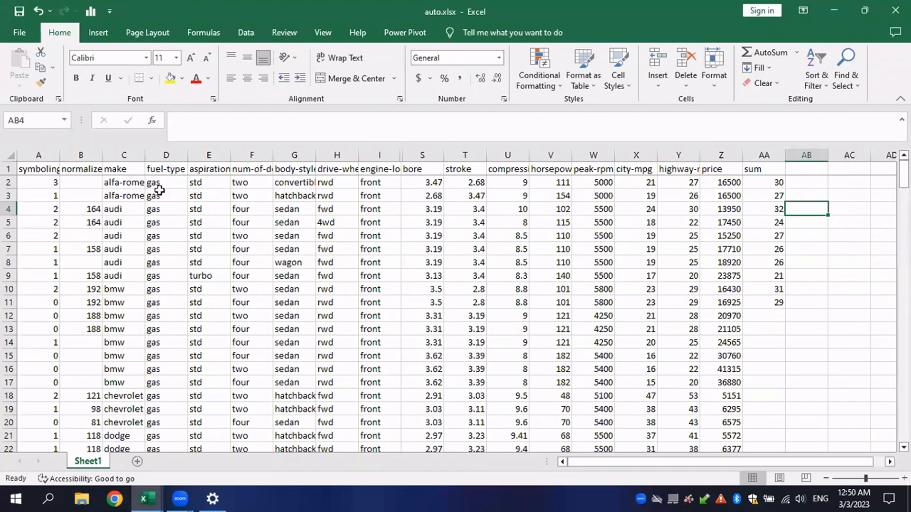
{"action": "left_click", "coordinate": [217, 166]}
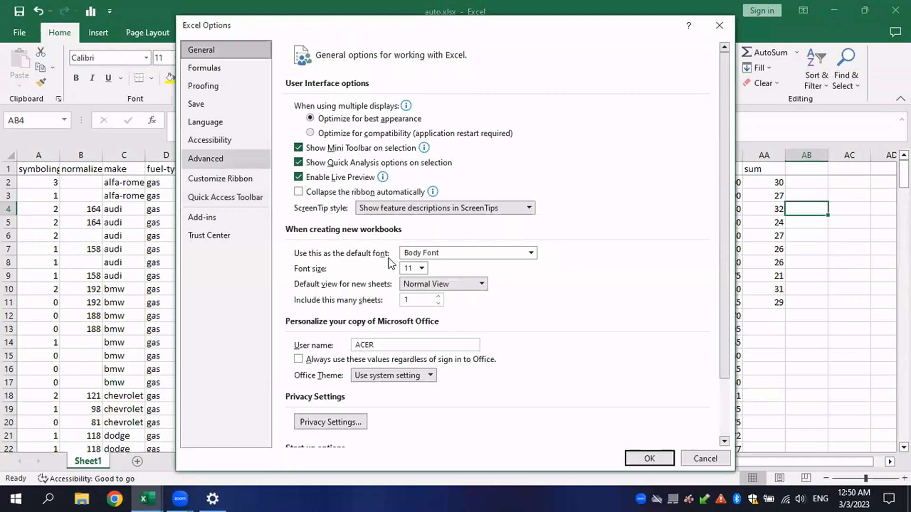
{"action": "scroll", "coordinate": [726, 179], "scroll_direction": "down", "scroll_amount": 2}
{"action": "scroll", "coordinate": [723, 237], "scroll_direction": "down", "scroll_amount": 20}
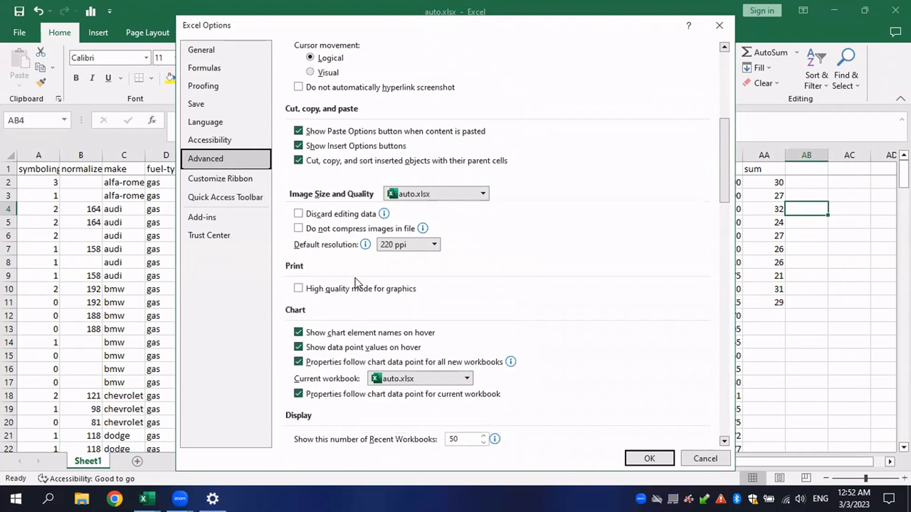
{"action": "scroll", "coordinate": [354, 278], "scroll_direction": "up", "scroll_amount": 4}
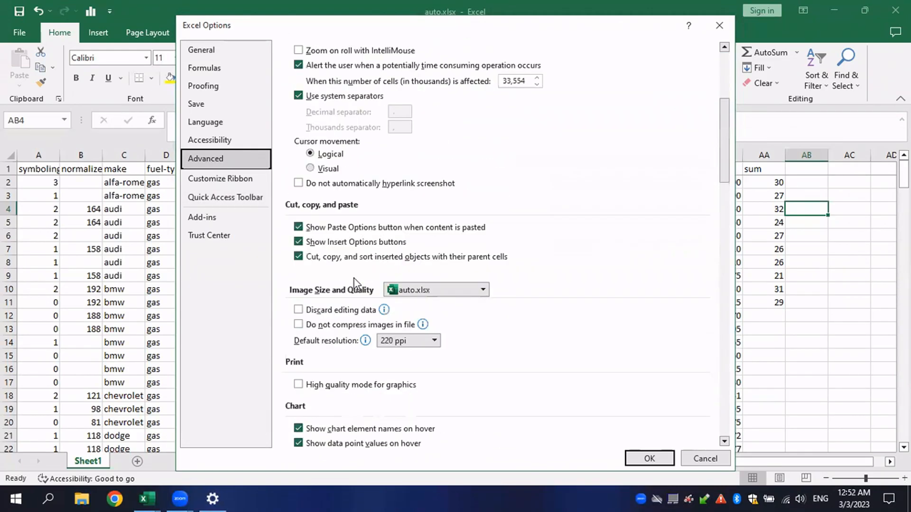
{"action": "scroll", "coordinate": [354, 278], "scroll_direction": "up", "scroll_amount": 3}
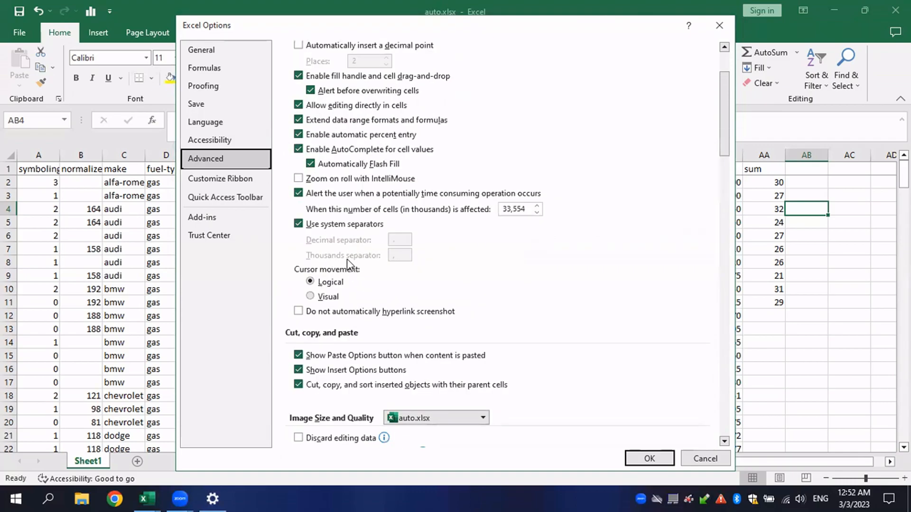
- Turn Use system separators off and back on to show the custom separator fields, and close the options without saving
{"action": "left_click", "coordinate": [300, 225]}
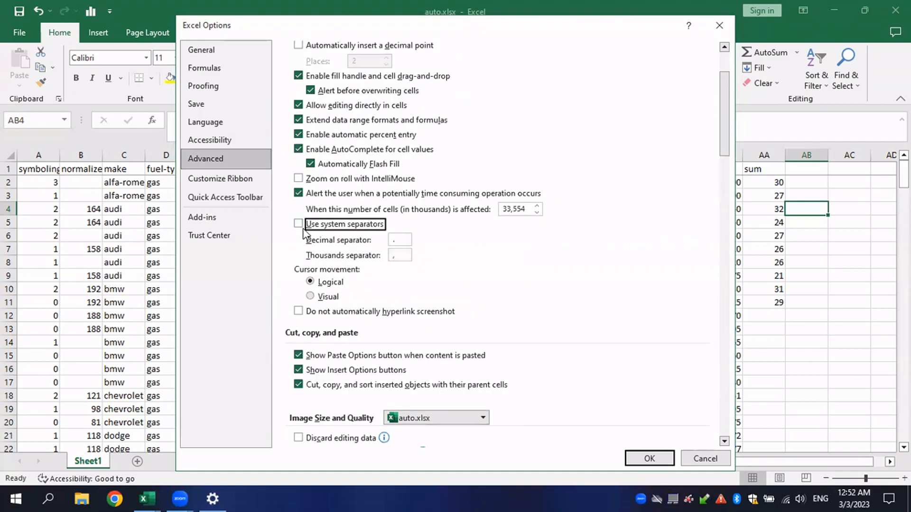
{"action": "left_click", "coordinate": [298, 224]}
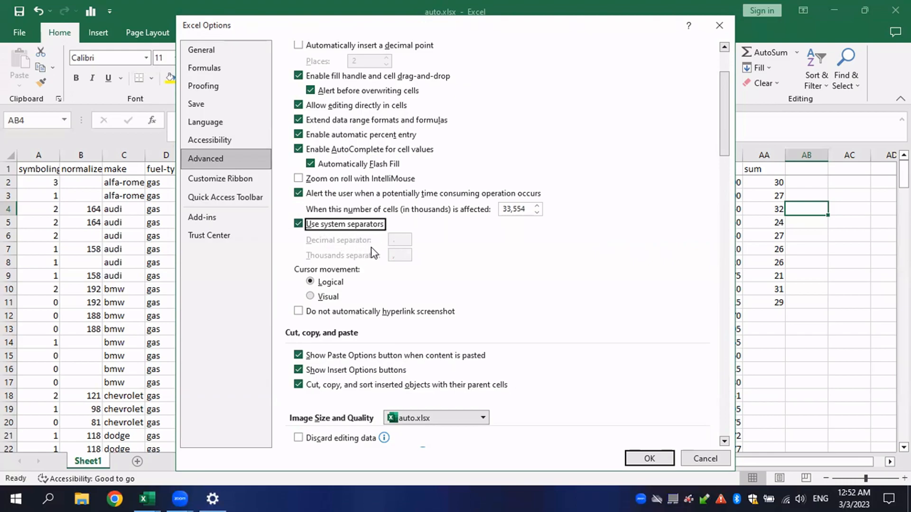
{"action": "left_click", "coordinate": [297, 224]}
{"action": "left_click", "coordinate": [299, 224]}
{"action": "left_click", "coordinate": [720, 27]}
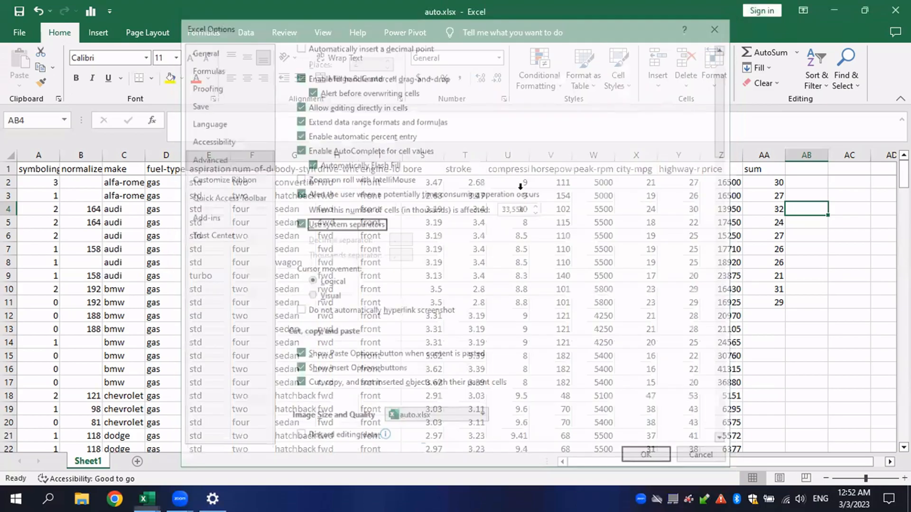
- Replace the comma in AA2's formula with a plus sign so it reads =SUM(Y2+A2)
{"action": "left_click", "coordinate": [356, 340]}
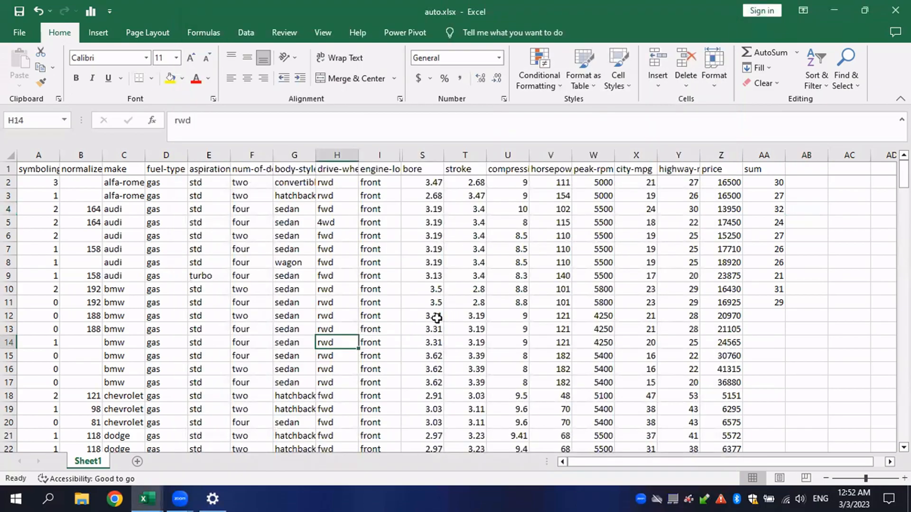
{"action": "left_click", "coordinate": [702, 260]}
{"action": "left_click_drag", "start_coordinate": [707, 261], "coordinate": [886, 250]}
{"action": "left_click", "coordinate": [641, 182]}
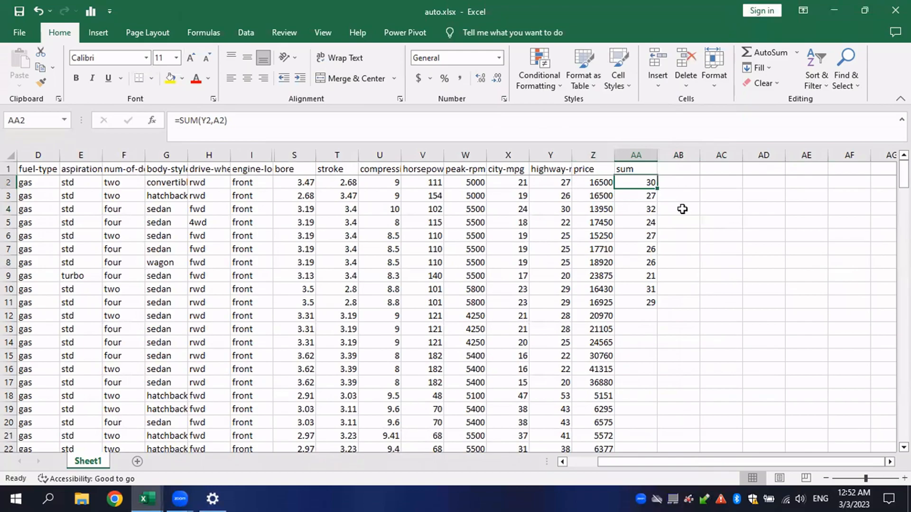
{"action": "left_click", "coordinate": [692, 184]}
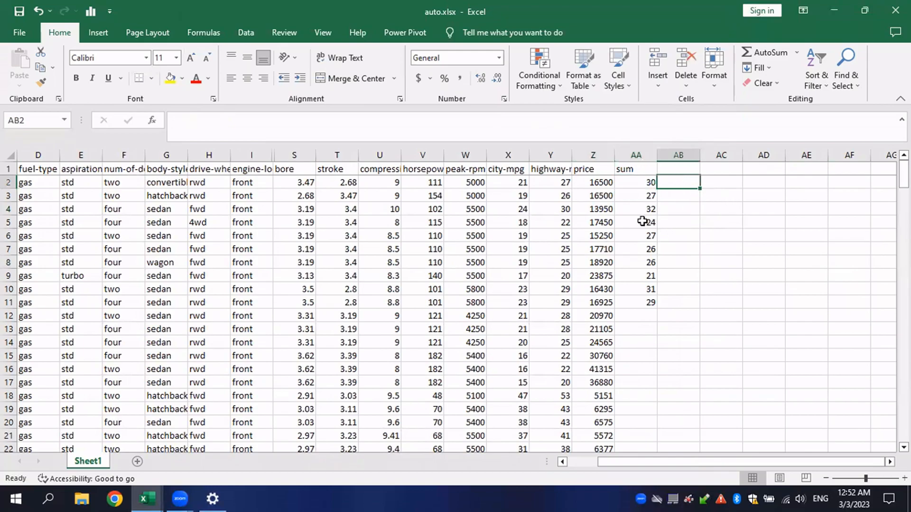
{"action": "left_click", "coordinate": [630, 184]}
{"action": "double_click", "coordinate": [630, 184]}
{"action": "left_click", "coordinate": [656, 183]}
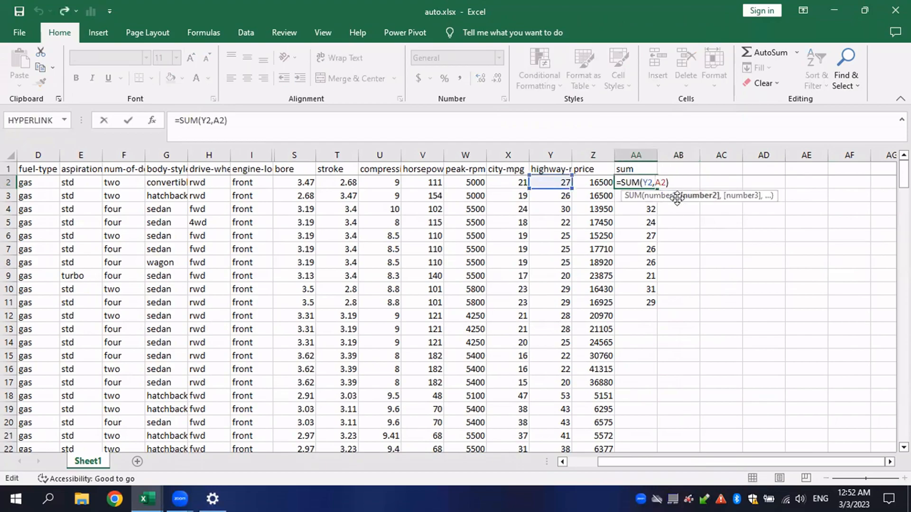
{"action": "key", "text": "BackSpace"}
{"action": "type", "text": "+"}
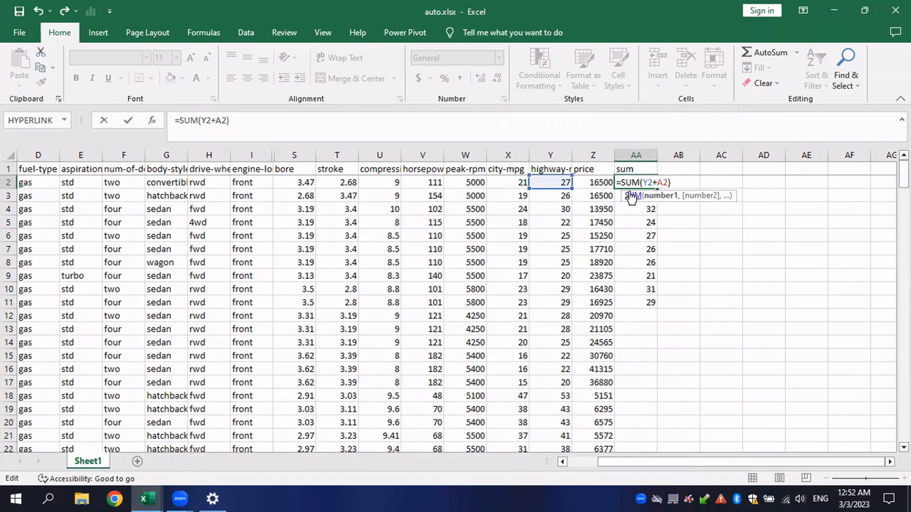
{"action": "key", "text": "Return"}
- Enter the heading DEV in AB1, next to the sum column, and begin a formula in AB2
{"action": "scroll", "coordinate": [743, 240], "scroll_direction": "up", "scroll_amount": 2}
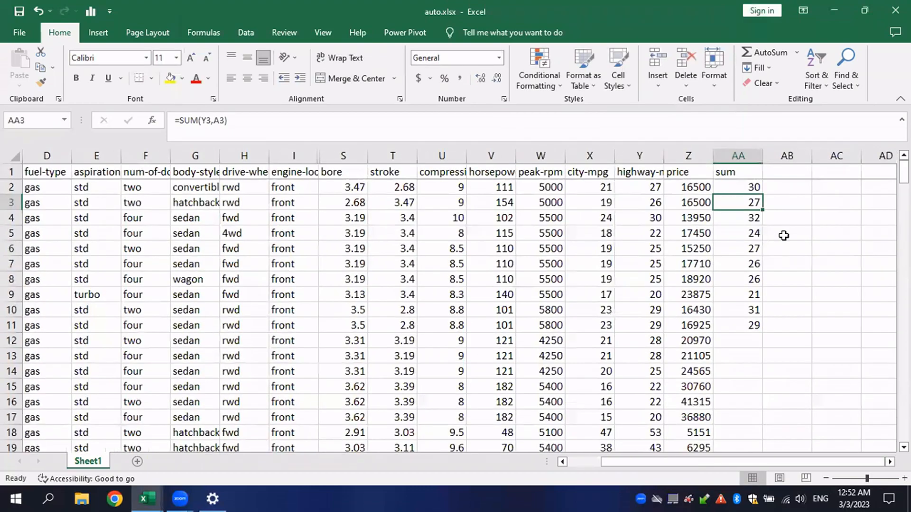
{"action": "left_click_drag", "start_coordinate": [787, 233], "coordinate": [892, 233]}
{"action": "left_click", "coordinate": [737, 196]}
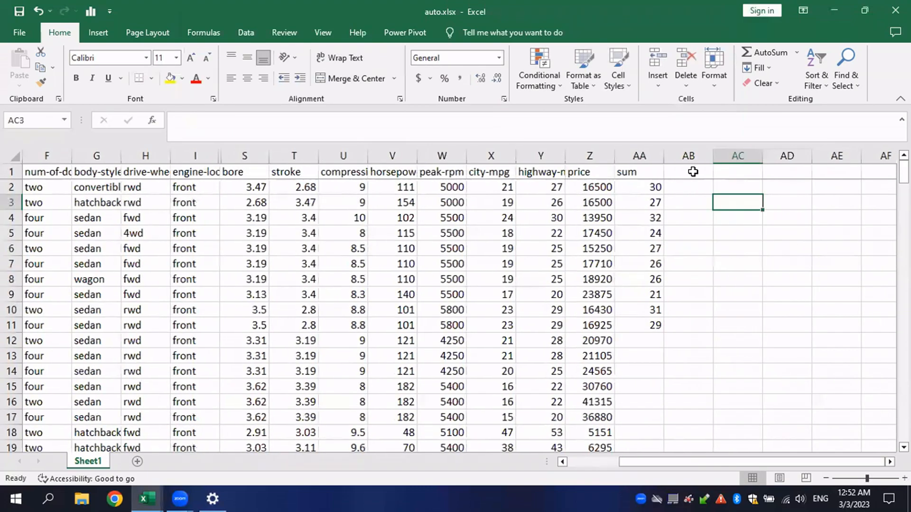
{"action": "left_click", "coordinate": [693, 172]}
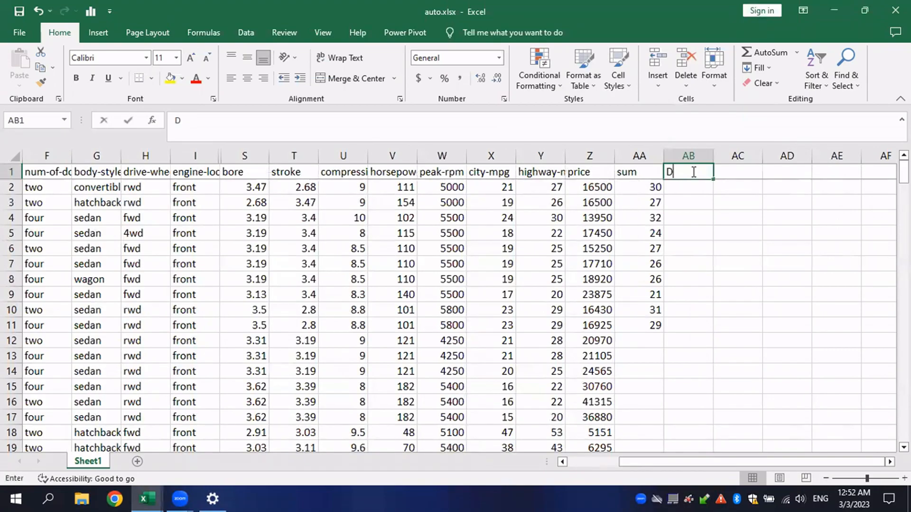
{"action": "type", "text": "DEV"}
{"action": "key", "text": "Return"}
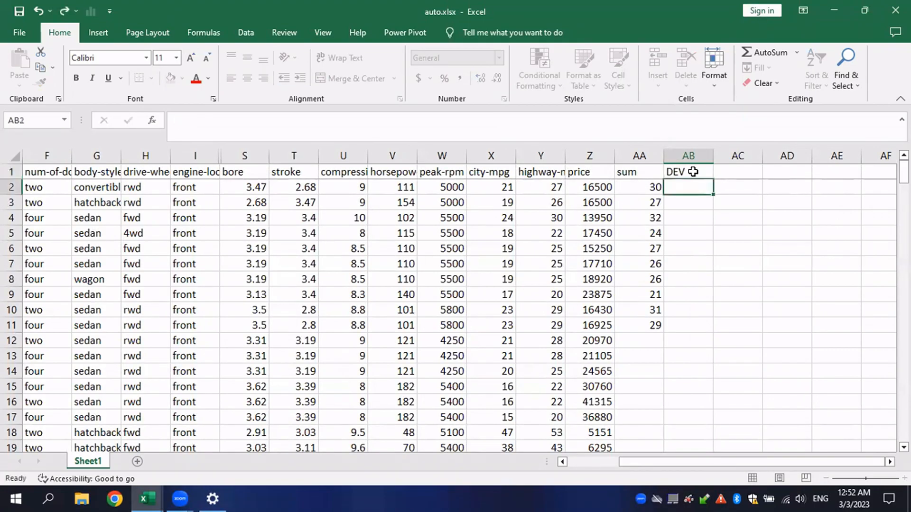
{"action": "type", "text": "="}
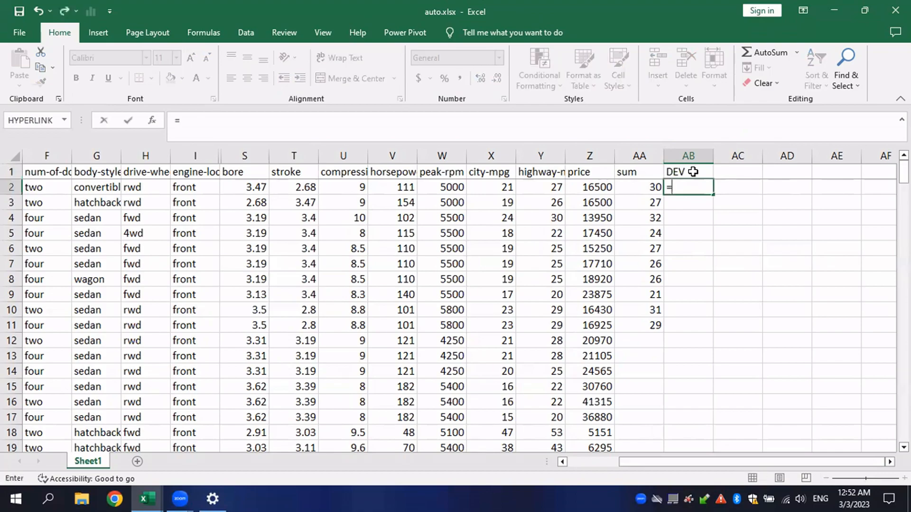
{"action": "left_click", "coordinate": [496, 153]}
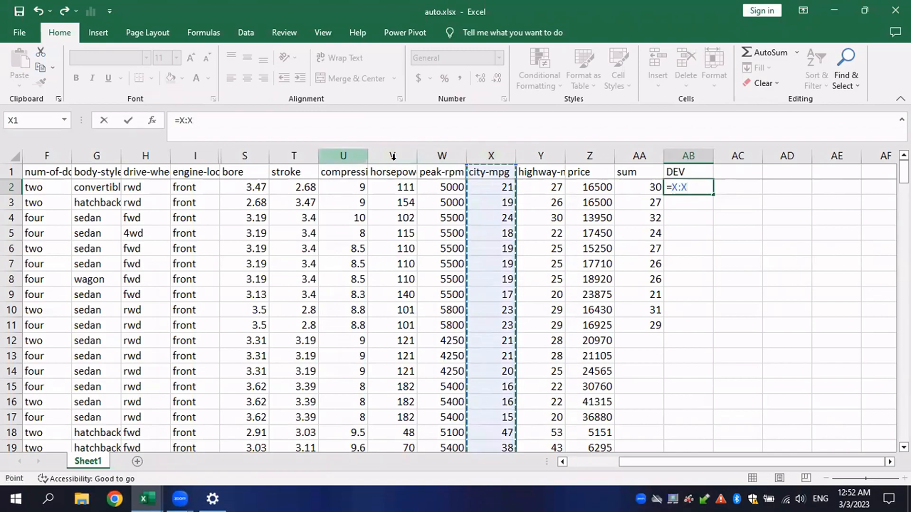
{"action": "key", "text": "BackSpace"}
{"action": "key", "text": "BackSpace"}
{"action": "key", "text": "BackSpace"}
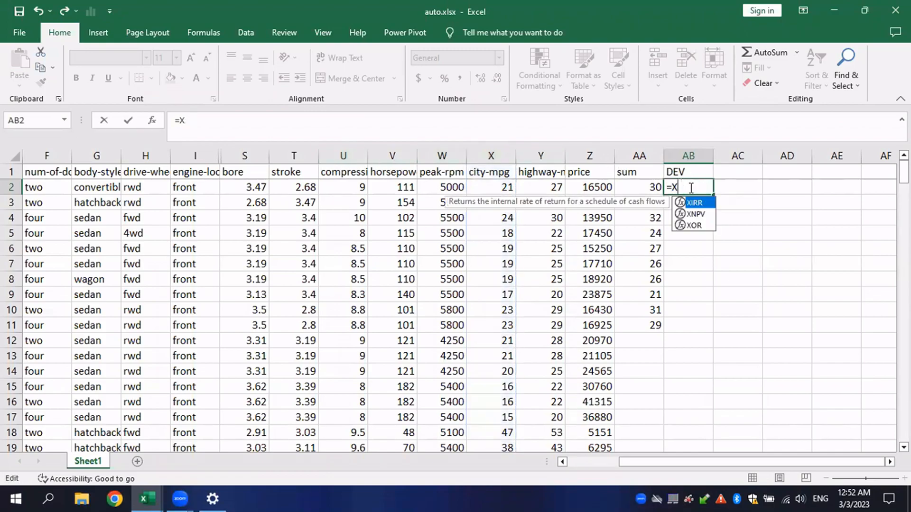
{"action": "type", "text": "sum"}
{"action": "key", "text": "BackSpace"}
{"action": "key", "text": "BackSpace"}
{"action": "key", "text": "BackSpace"}
{"action": "type", "text": "U"}
{"action": "key", "text": "BackSpace"}
- Complete AB2's formula as =SUM(X2/U2), dividing city-mpg by compression ratio, and fill it down to AB15
{"action": "type", "text": "SUM("}
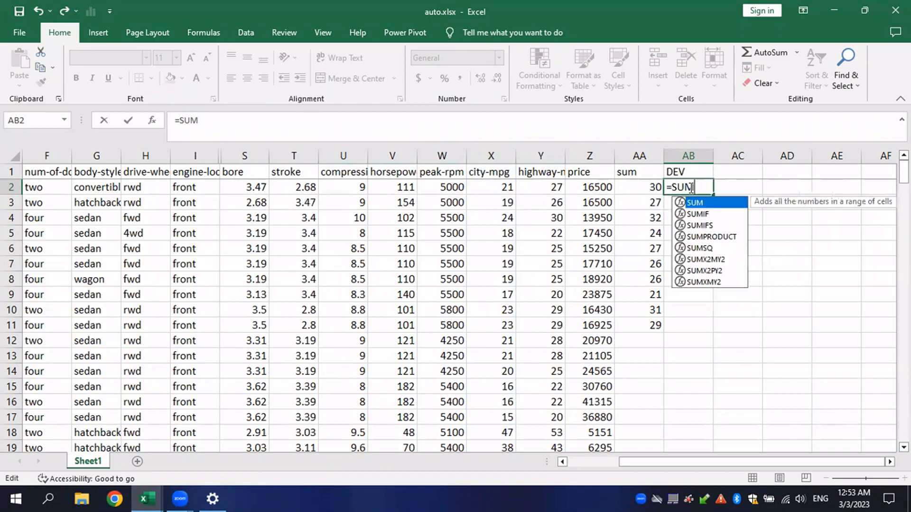
{"action": "left_click", "coordinate": [491, 188]}
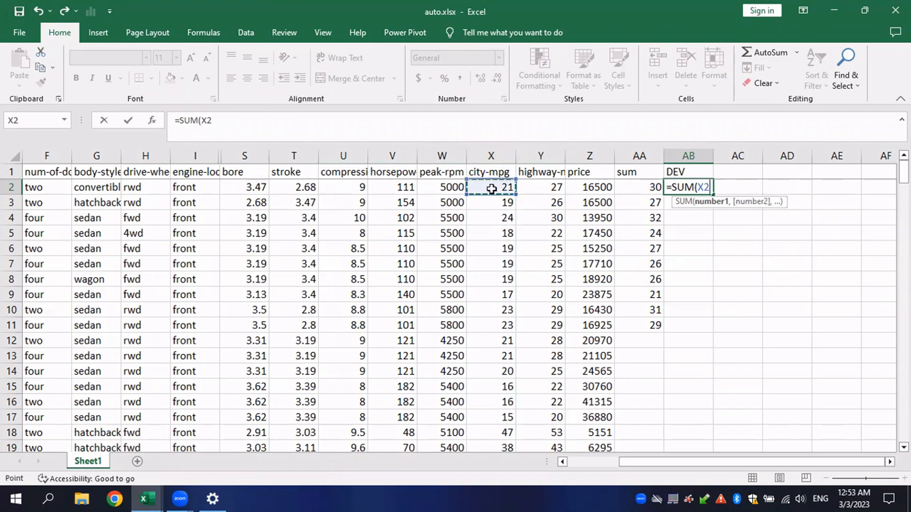
{"action": "type", "text": "/"}
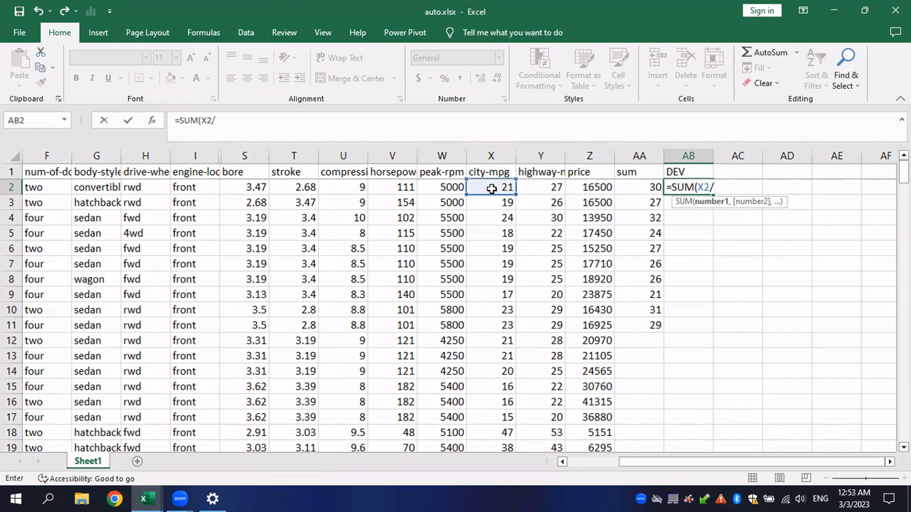
{"action": "left_click", "coordinate": [357, 190]}
{"action": "type", "text": ")"}
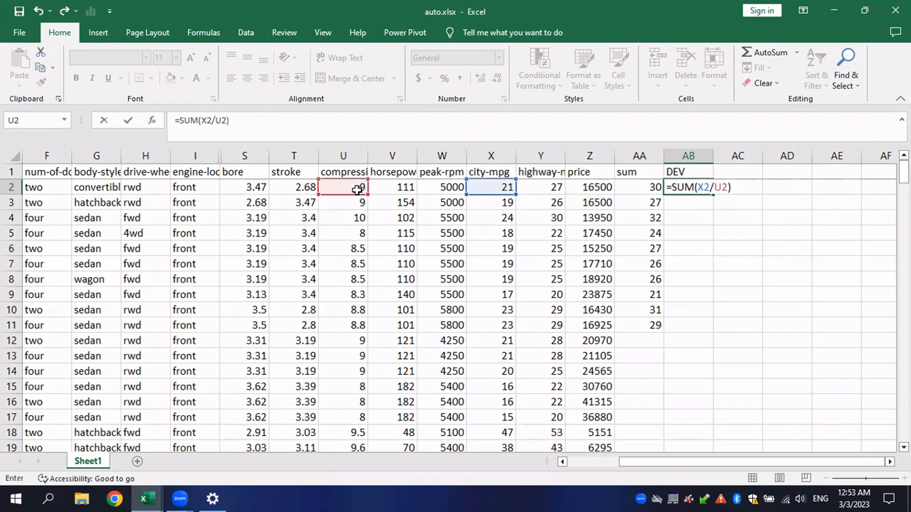
{"action": "key", "text": "Return"}
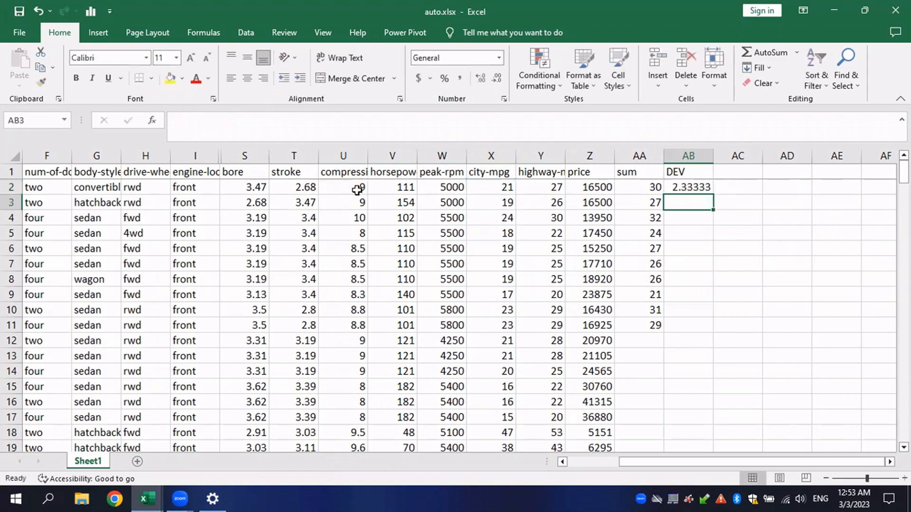
{"action": "left_click", "coordinate": [701, 187]}
{"action": "left_click_drag", "start_coordinate": [713, 194], "coordinate": [737, 394]}
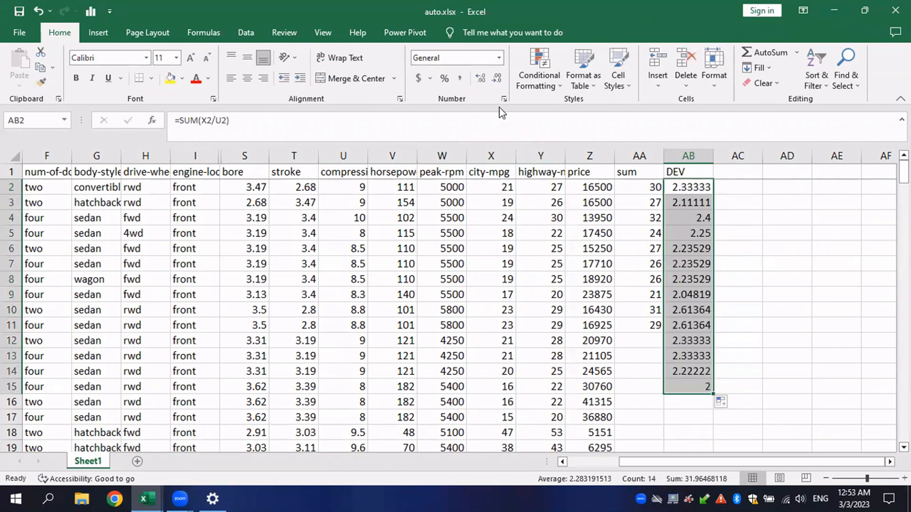
- Reduce the DEV results in AB2:AB15 to one decimal place
{"action": "left_click", "coordinate": [498, 81]}
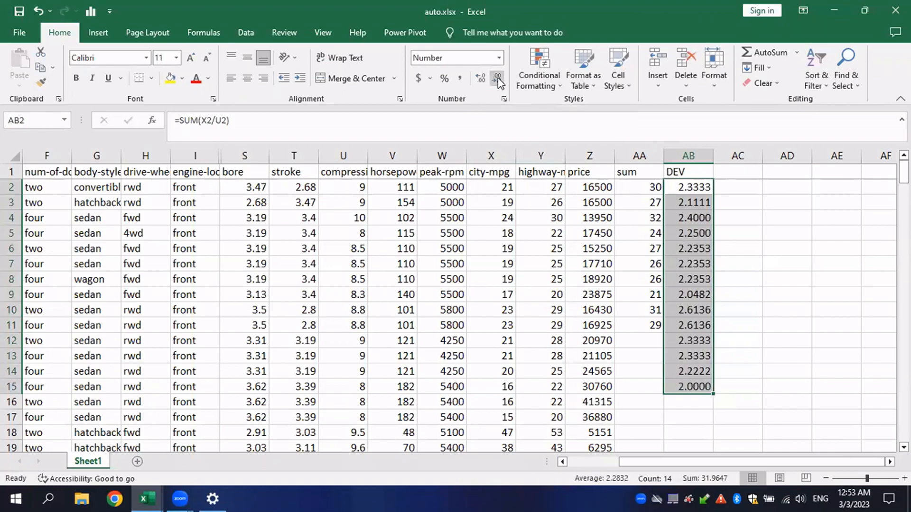
{"action": "left_click", "coordinate": [497, 79]}
{"action": "left_click", "coordinate": [498, 79]}
{"action": "left_click", "coordinate": [498, 79]}
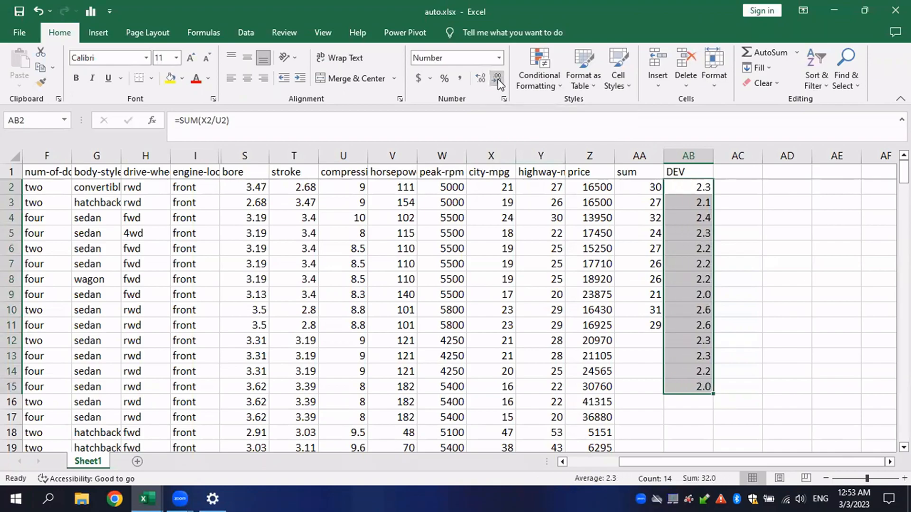
{"action": "left_click", "coordinate": [740, 262]}
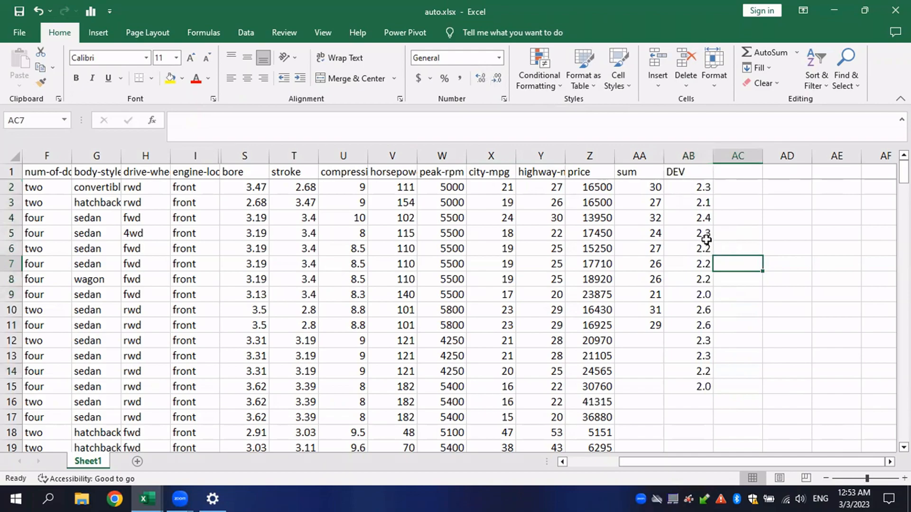
{"action": "left_click", "coordinate": [801, 229]}
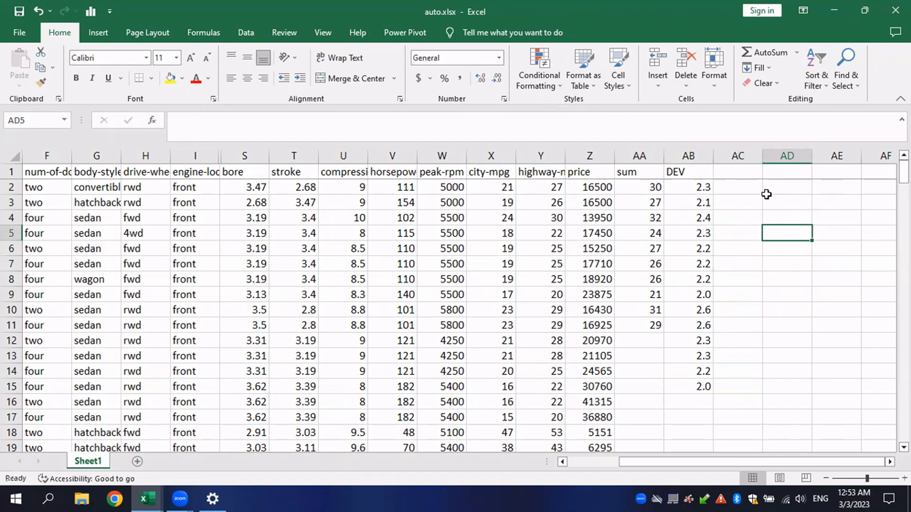
- Enter the heading Mult in AC1, next to the DEV column
{"action": "left_click", "coordinate": [697, 186]}
{"action": "left_click", "coordinate": [650, 174]}
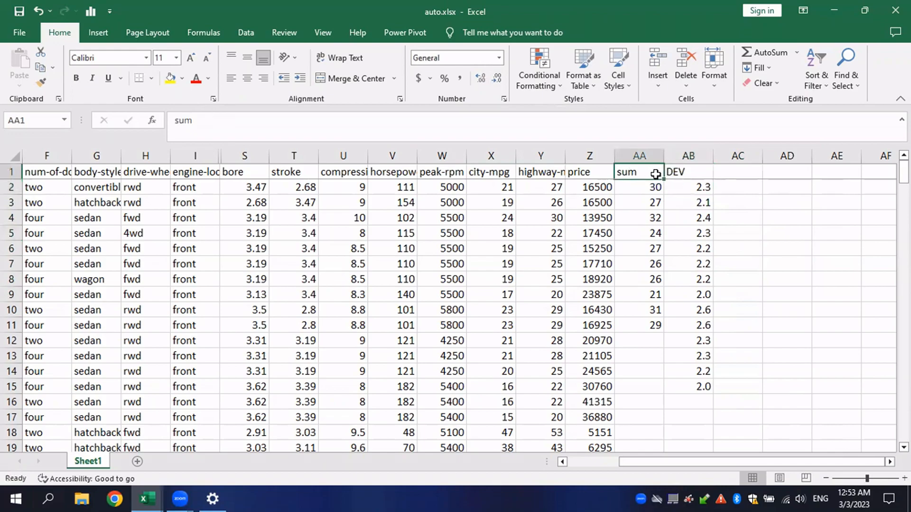
{"action": "key", "text": "ctrl+c"}
{"action": "left_click", "coordinate": [744, 175]}
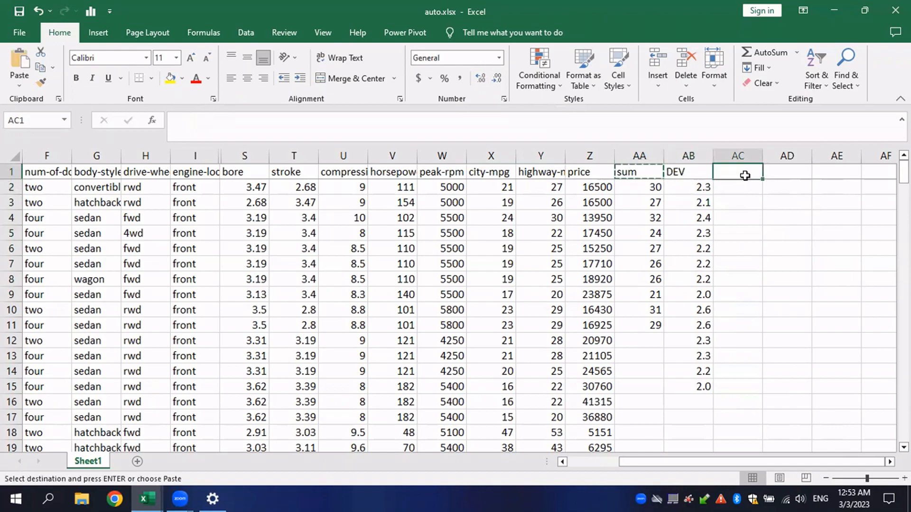
{"action": "type", "text": "mU"}
{"action": "key", "text": "BackSpace"}
{"action": "type", "text": "Mul"}
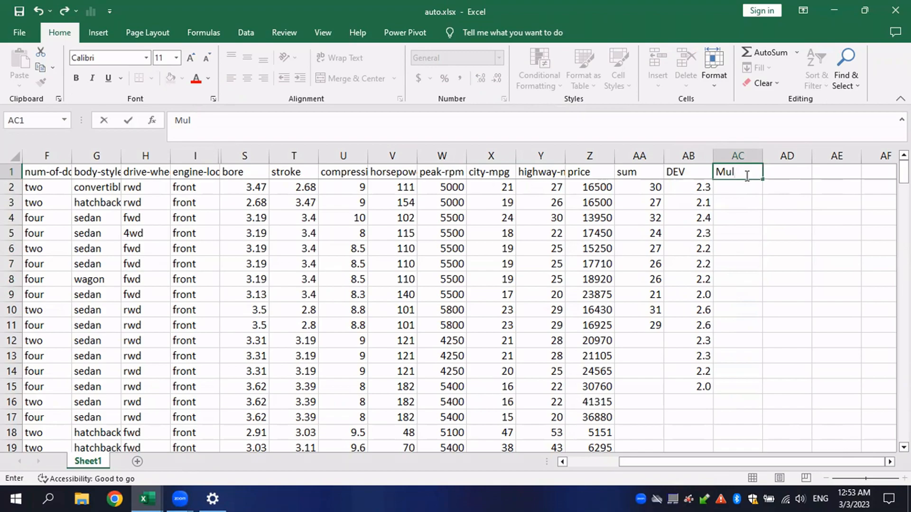
{"action": "type", "text": "t"}
{"action": "key", "text": "Return"}
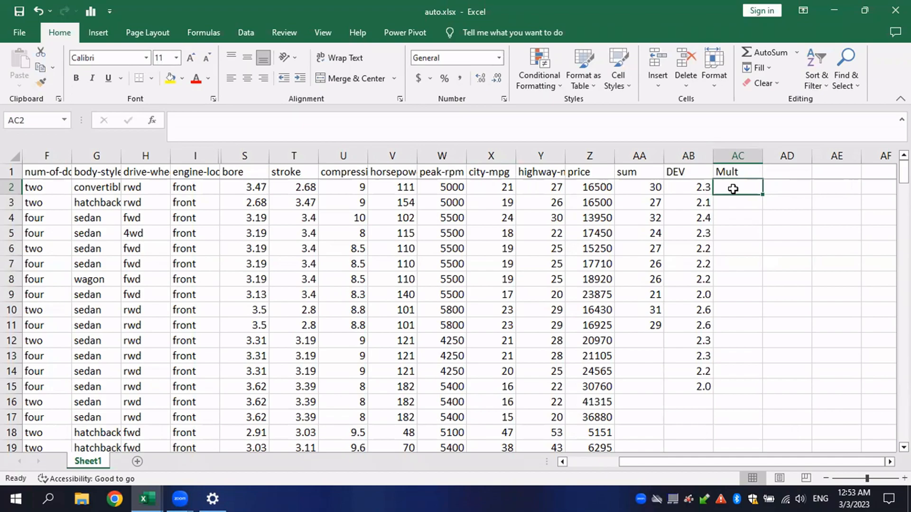
- Enter =Y2/U2 in AC2, dividing highway-mpg by compression ratio without SUM, and fill it down to AC9
{"action": "left_click", "coordinate": [542, 156]}
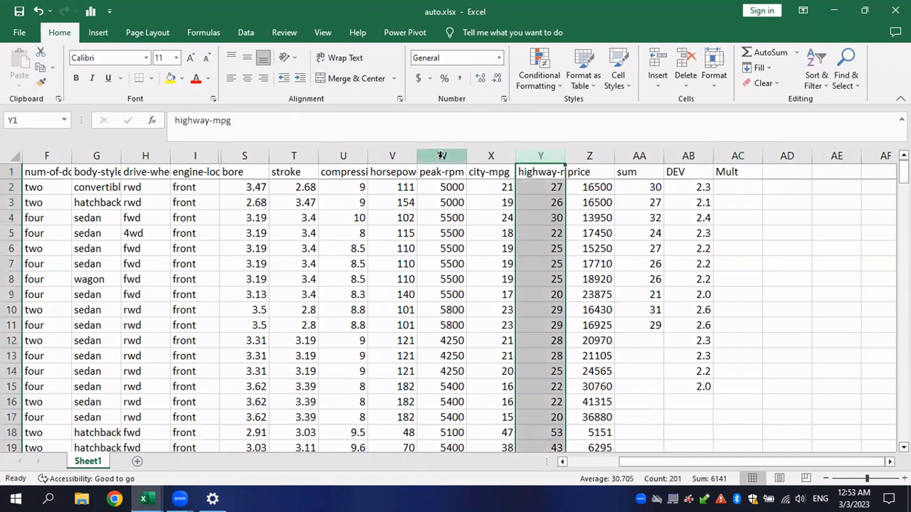
{"action": "left_click", "coordinate": [366, 157]}
{"action": "left_click", "coordinate": [739, 188]}
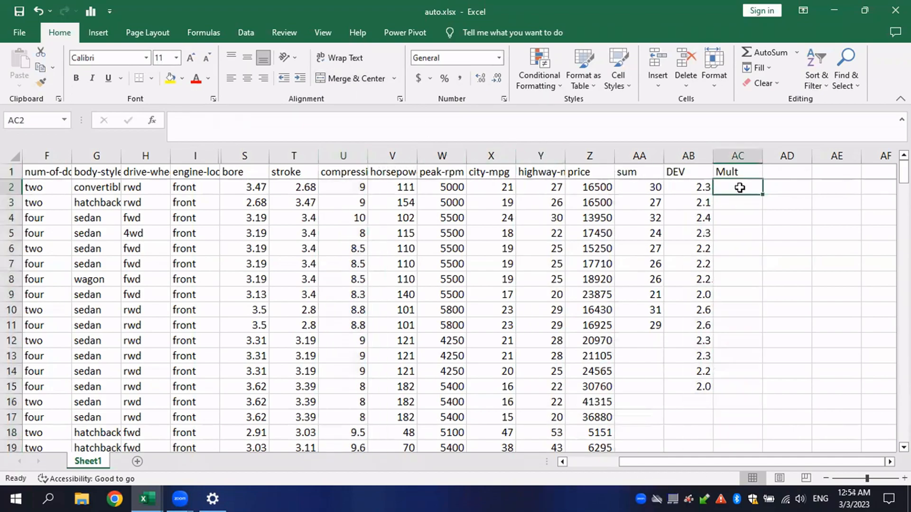
{"action": "type", "text": "="}
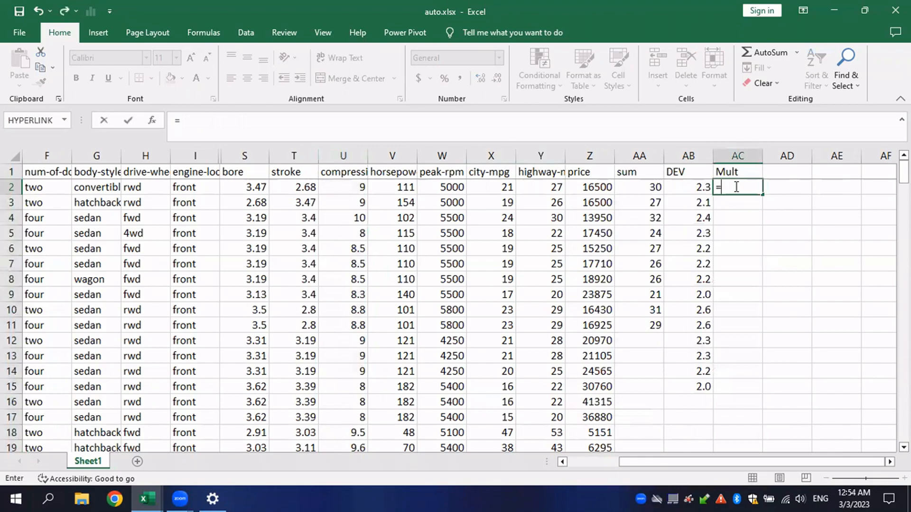
{"action": "left_click", "coordinate": [557, 187]}
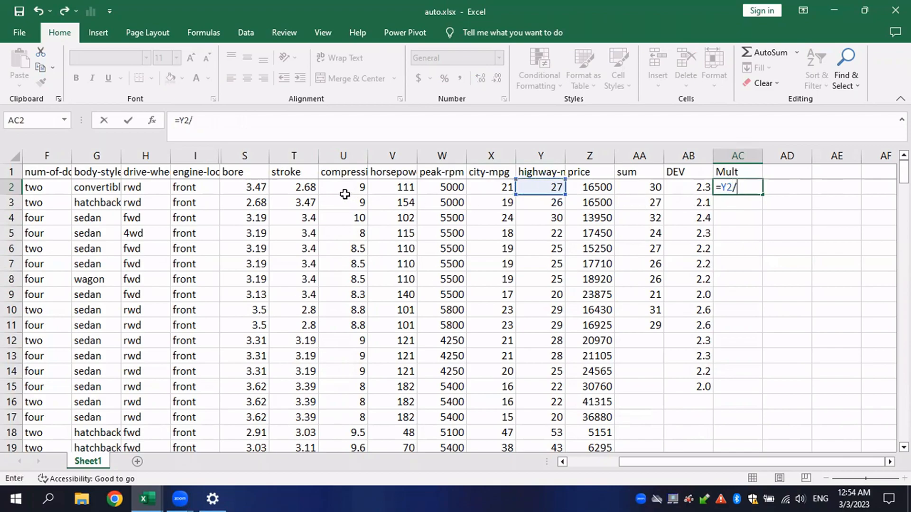
{"action": "left_click", "coordinate": [341, 189]}
{"action": "key", "text": "Return"}
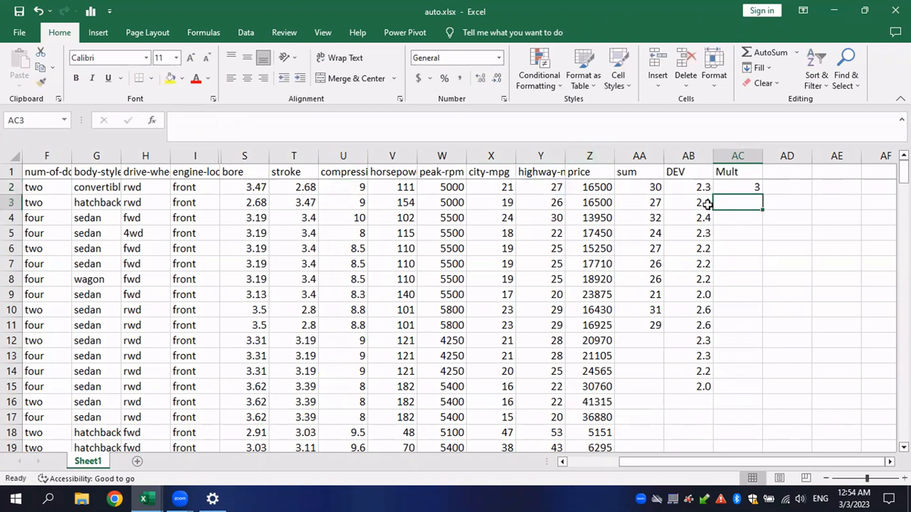
{"action": "left_click", "coordinate": [755, 187]}
{"action": "left_click_drag", "start_coordinate": [763, 203], "coordinate": [760, 305]}
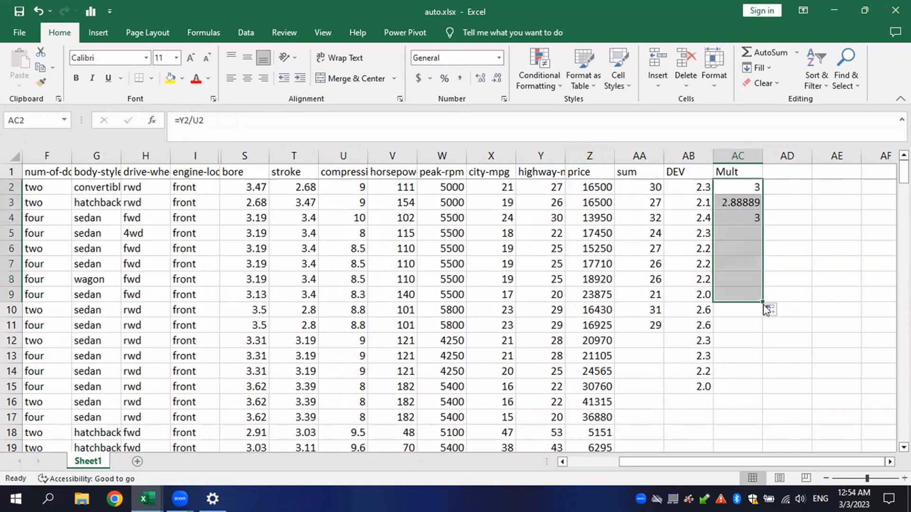
{"action": "left_click", "coordinate": [802, 229]}
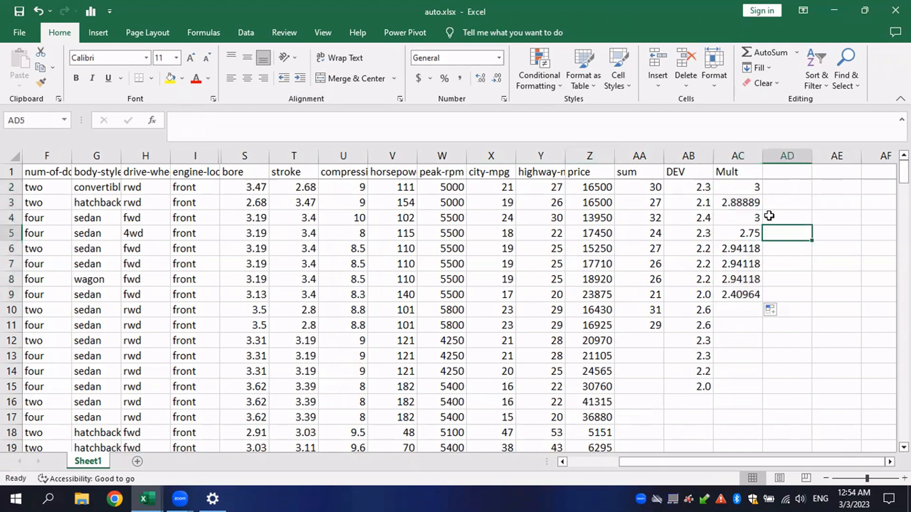
- Enter the heading Sub in AD1, next to the Mult column
{"action": "left_click", "coordinate": [785, 171]}
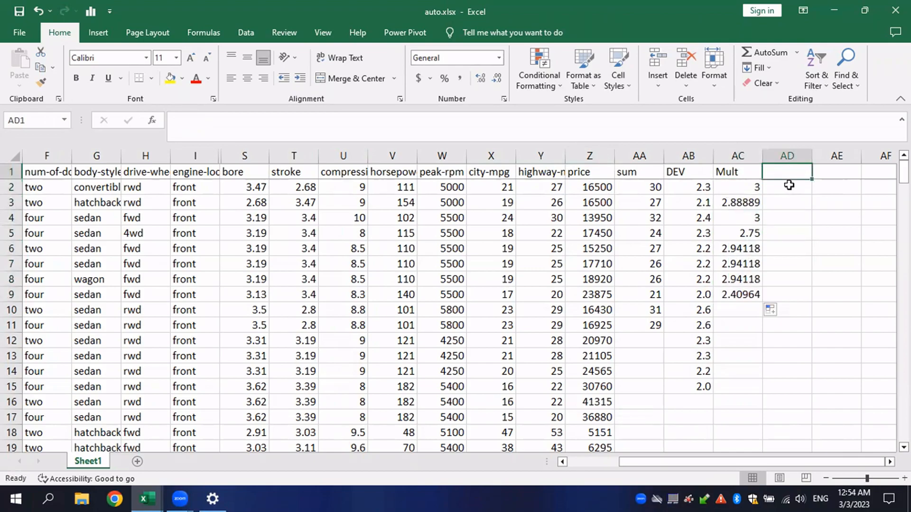
{"action": "type", "text": "DUN"}
{"action": "key", "text": "BackSpace"}
{"action": "key", "text": "BackSpace"}
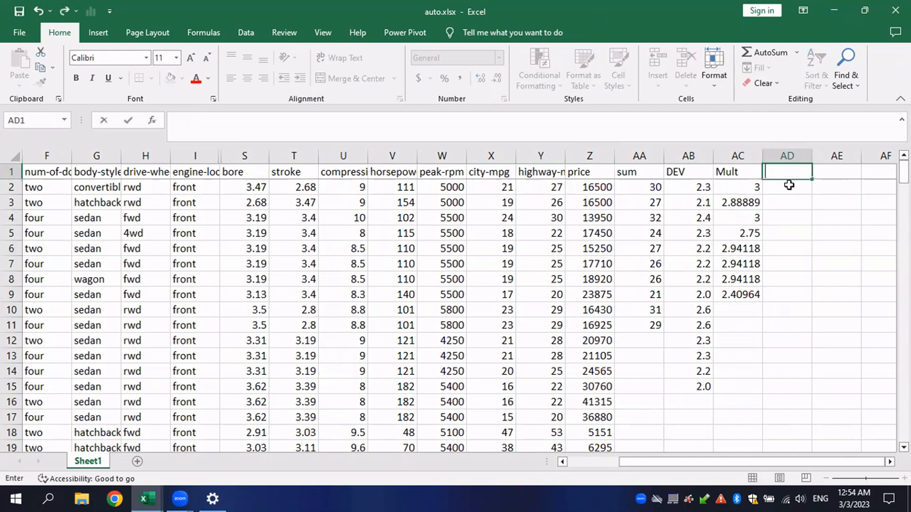
{"action": "type", "text": "Sub"}
{"action": "key", "text": "Return"}
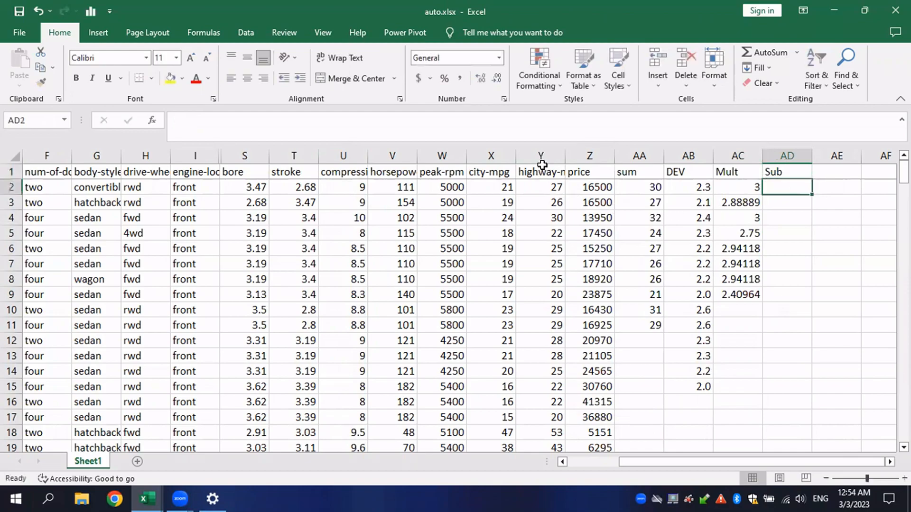
- Enter the formula =Y2-X2 in AD2 to subtract city-mpg from highway-mpg
{"action": "left_click", "coordinate": [539, 155]}
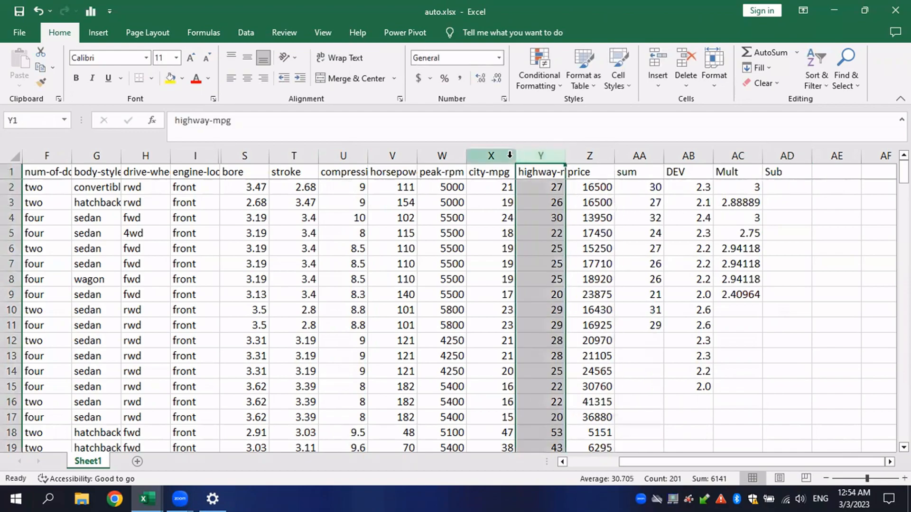
{"action": "left_click", "coordinate": [782, 189]}
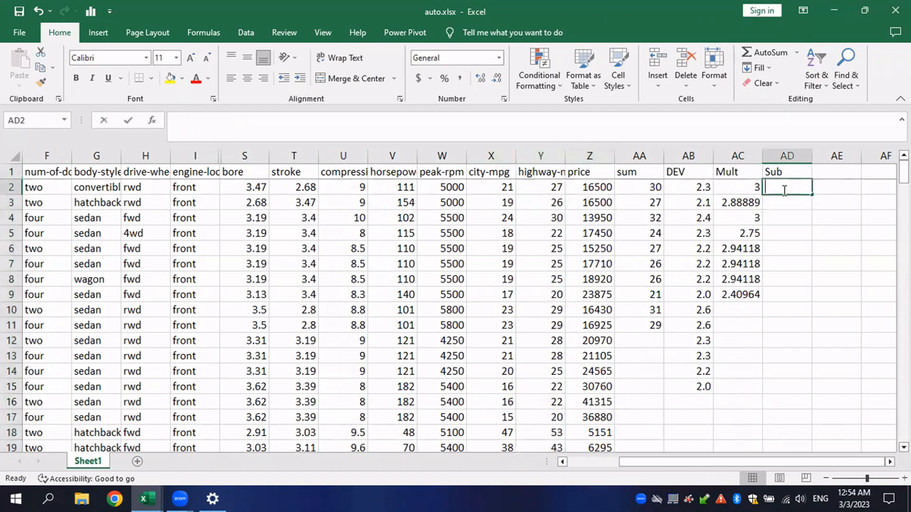
{"action": "type", "text": "="}
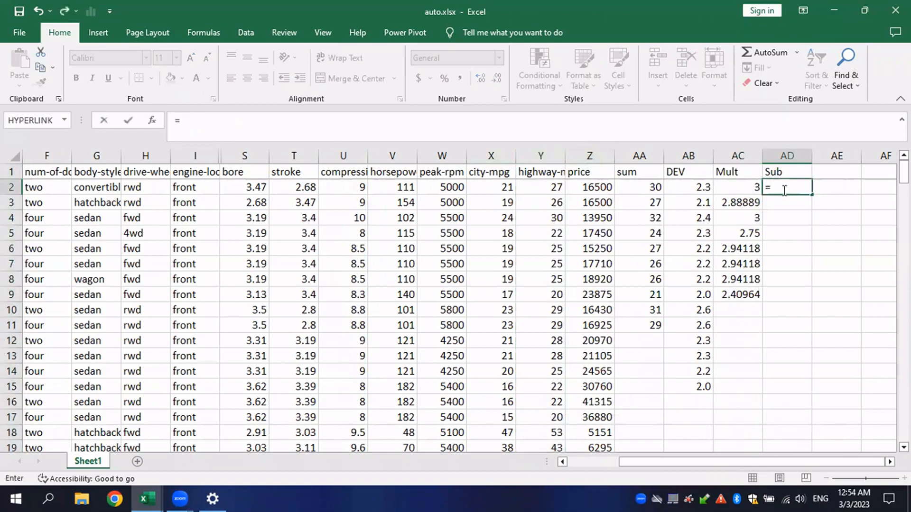
{"action": "left_click", "coordinate": [560, 185]}
{"action": "type", "text": "+"}
{"action": "key", "text": "BackSpace"}
{"action": "type", "text": "-"}
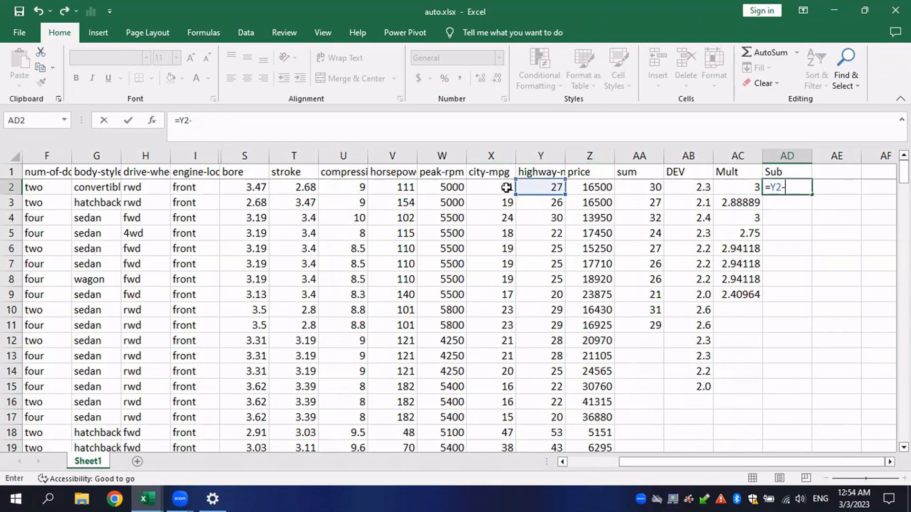
{"action": "left_click", "coordinate": [505, 187]}
{"action": "key", "text": "Return"}
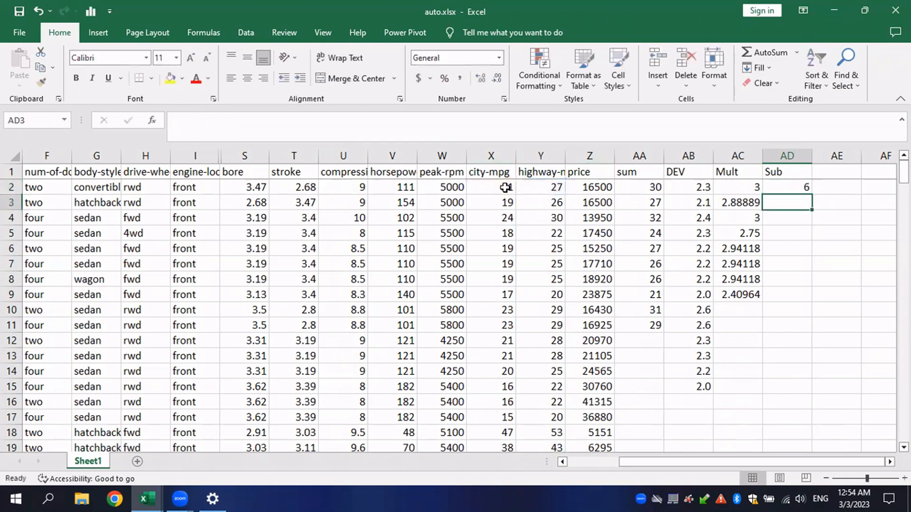
- Fill the subtraction formula in AD2 down to AD10
{"action": "left_click", "coordinate": [814, 239]}
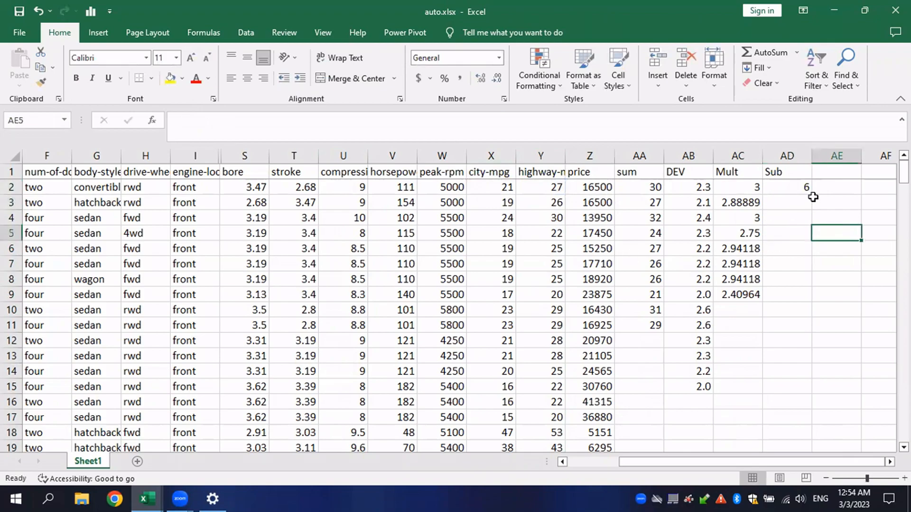
{"action": "left_click", "coordinate": [787, 187]}
{"action": "left_click_drag", "start_coordinate": [812, 195], "coordinate": [804, 312]}
{"action": "left_click", "coordinate": [839, 279]}
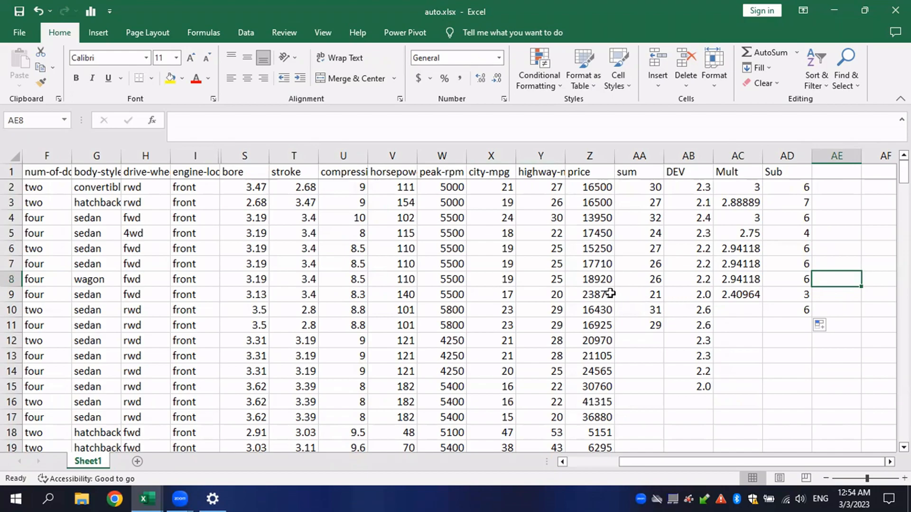
- Highlight the headings sum, DEV, Mult and Sub in AA1:AD1 with a yellow fill
{"action": "left_click_drag", "start_coordinate": [787, 156], "coordinate": [775, 172]}
{"action": "left_click", "coordinate": [728, 172]}
{"action": "left_click", "coordinate": [636, 173]}
{"action": "left_click", "coordinate": [170, 78]}
{"action": "left_click_drag", "start_coordinate": [787, 280], "coordinate": [877, 270]}
- Examine the city-mpg and highway-mpg columns alongside the sum column and the formula in AA8
{"action": "left_click_drag", "start_coordinate": [259, 202], "coordinate": [356, 189]}
{"action": "left_click", "coordinate": [489, 217]}
{"action": "left_click", "coordinate": [104, 189]}
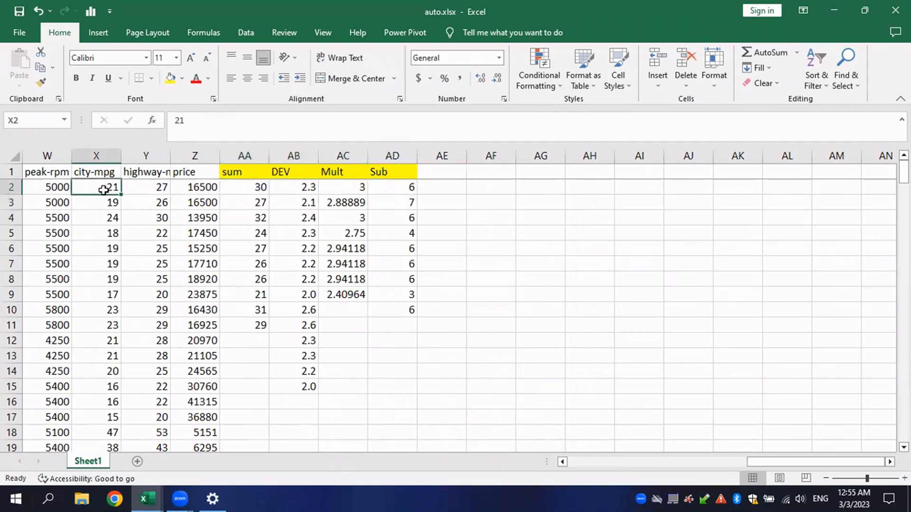
{"action": "left_click", "coordinate": [139, 220]}
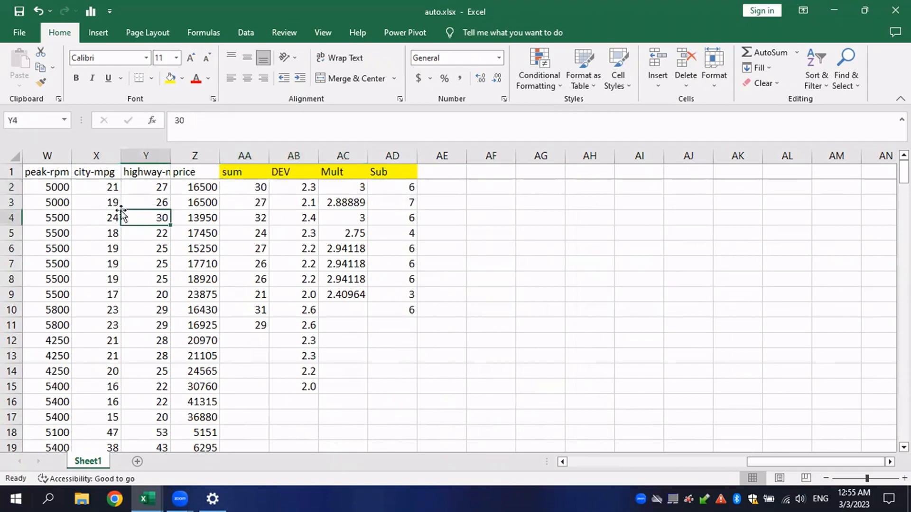
{"action": "left_click", "coordinate": [106, 188]}
{"action": "left_click", "coordinate": [136, 188]}
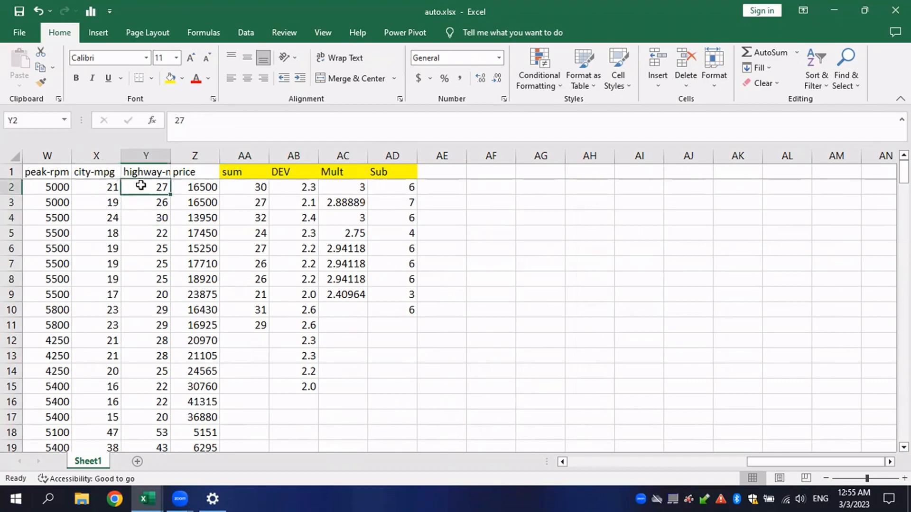
{"action": "left_click", "coordinate": [115, 160]}
{"action": "left_click", "coordinate": [148, 159]}
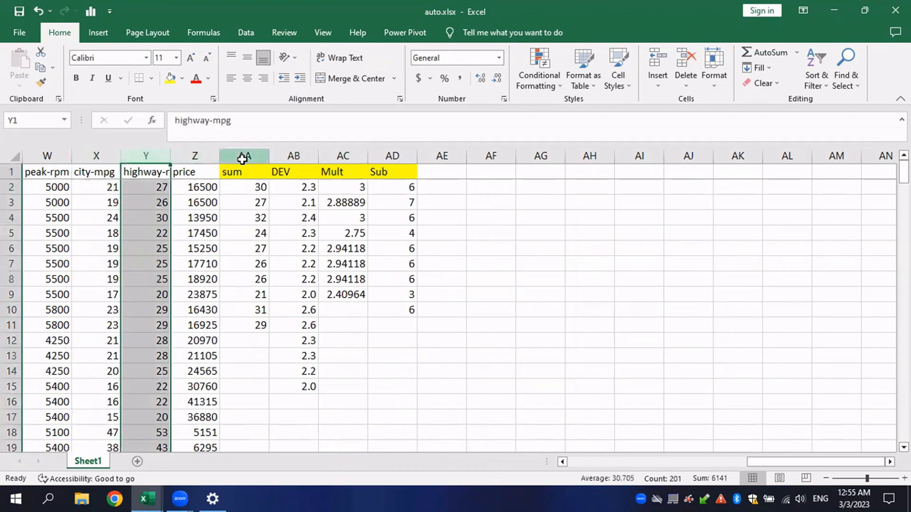
{"action": "left_click", "coordinate": [242, 159]}
{"action": "left_click", "coordinate": [252, 277]}
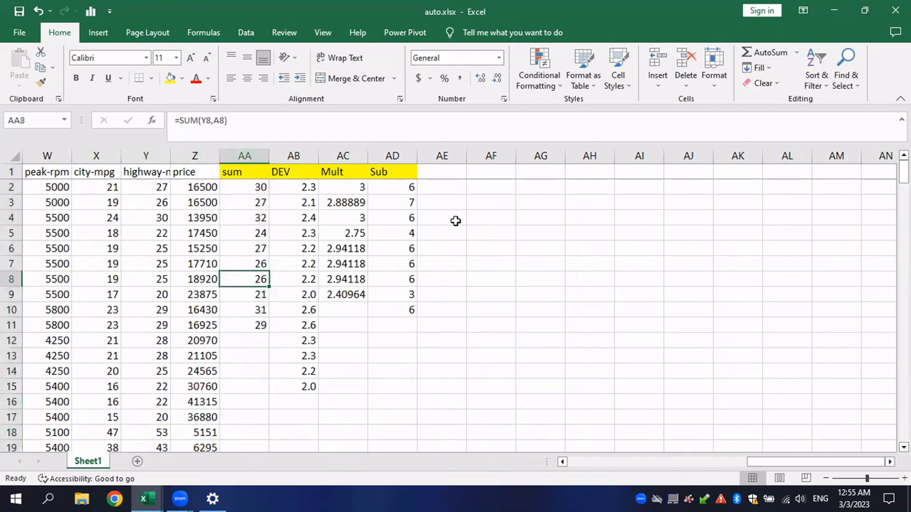
{"action": "left_click", "coordinate": [471, 197]}
{"action": "left_click", "coordinate": [446, 186]}
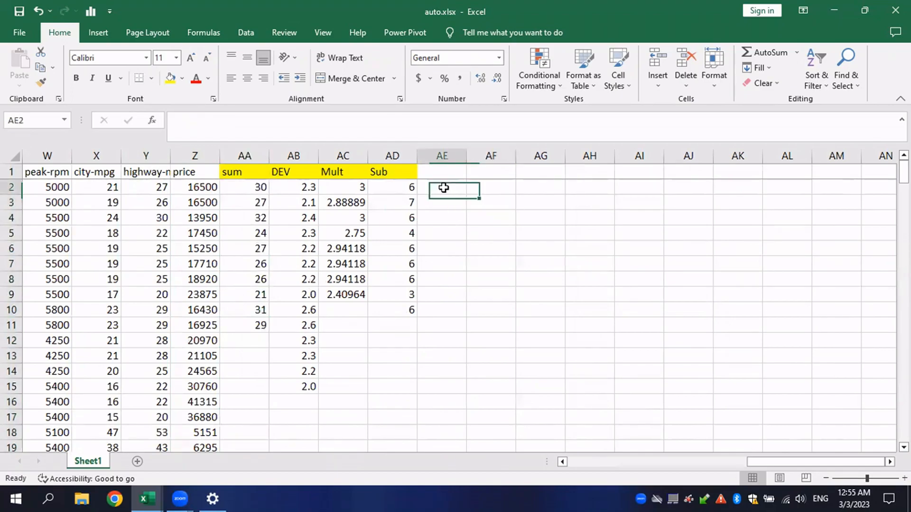
{"action": "type", "text": "="}
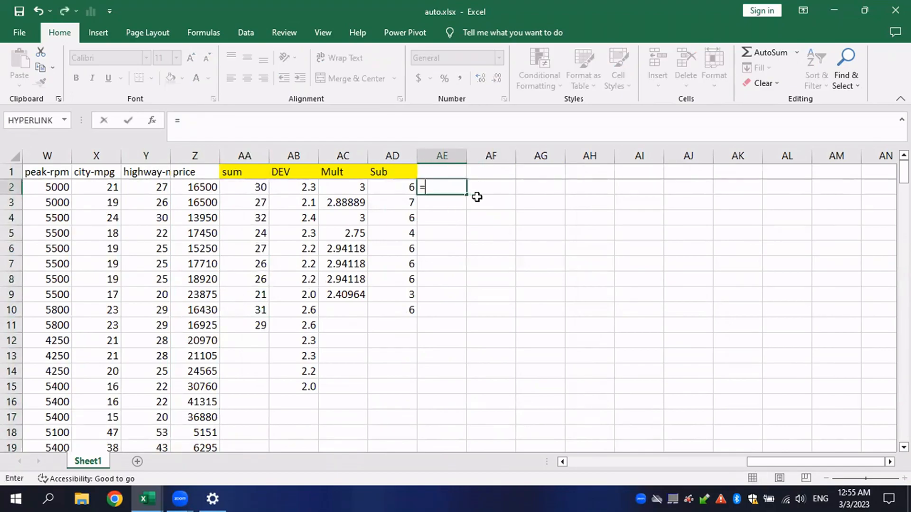
{"action": "key", "text": "Escape"}
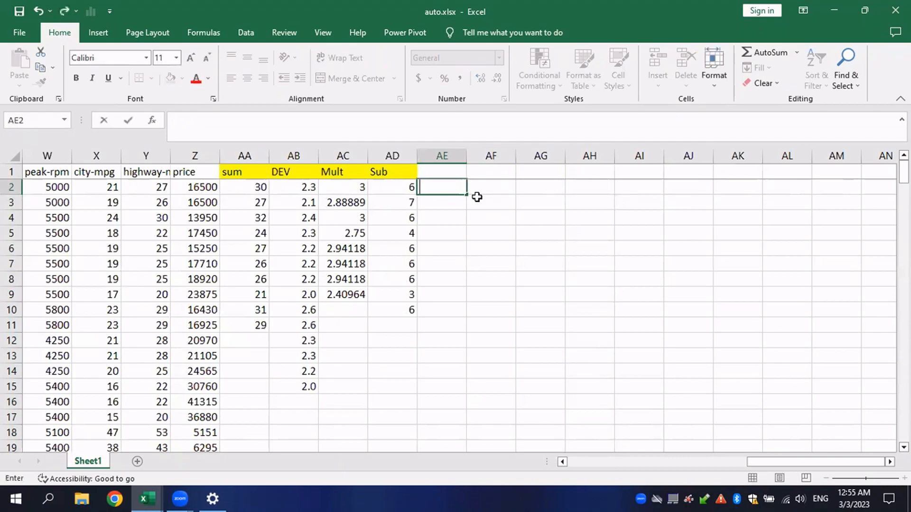
{"action": "left_click", "coordinate": [429, 170]}
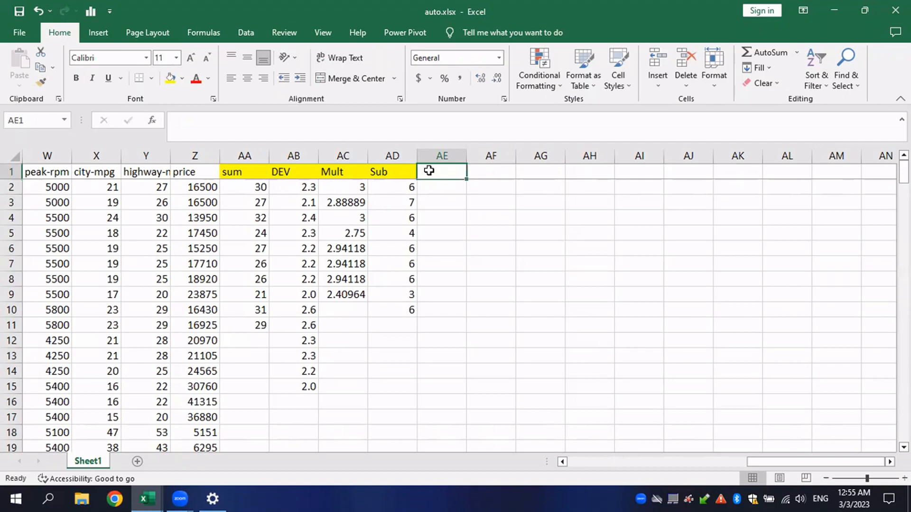
{"action": "left_click", "coordinate": [433, 184]}
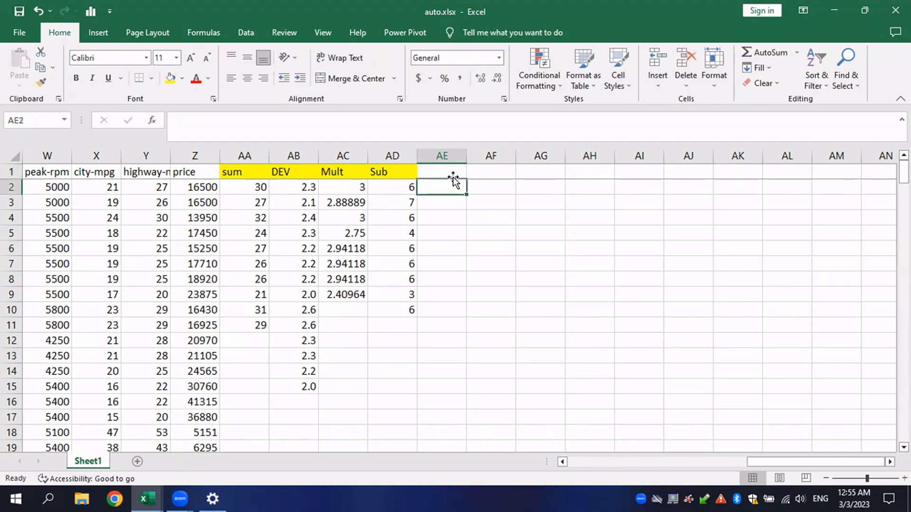
- Add the heading SEP in AE1, beside the Sub column
{"action": "left_click", "coordinate": [426, 173]}
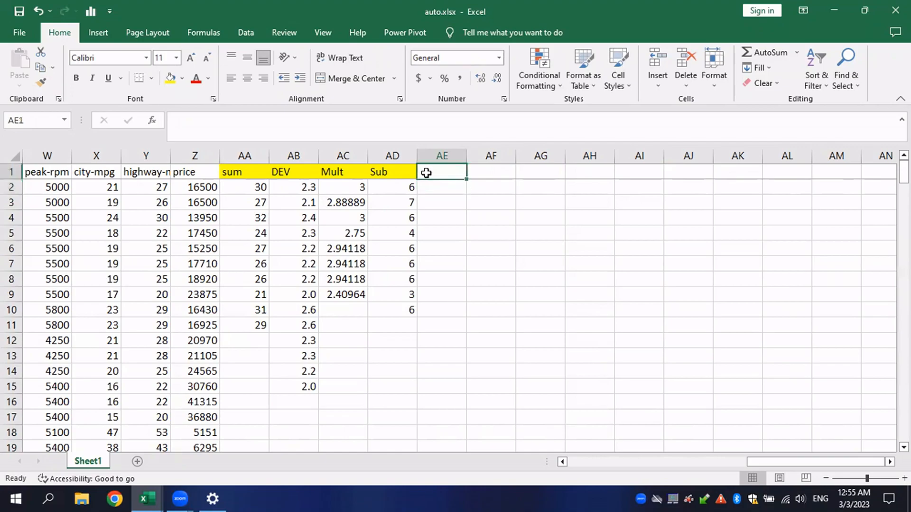
{"action": "type", "text": "SEP"}
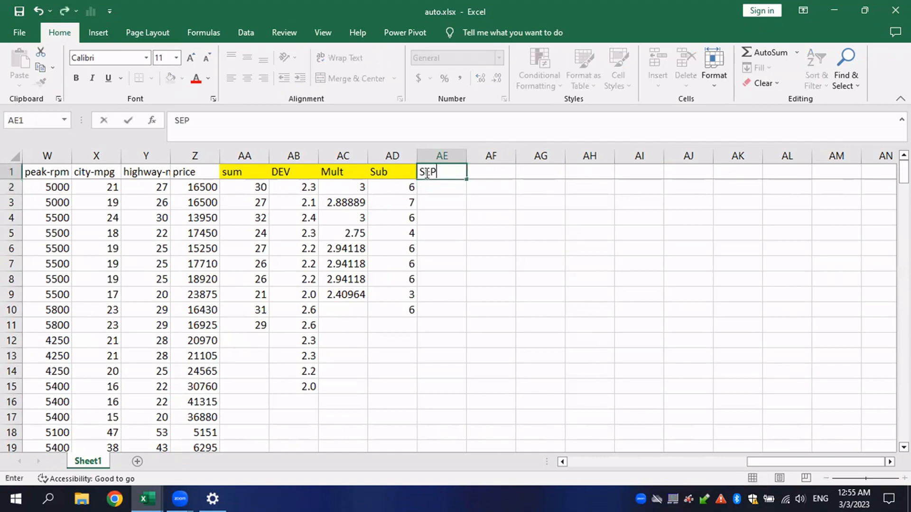
{"action": "key", "text": "Return"}
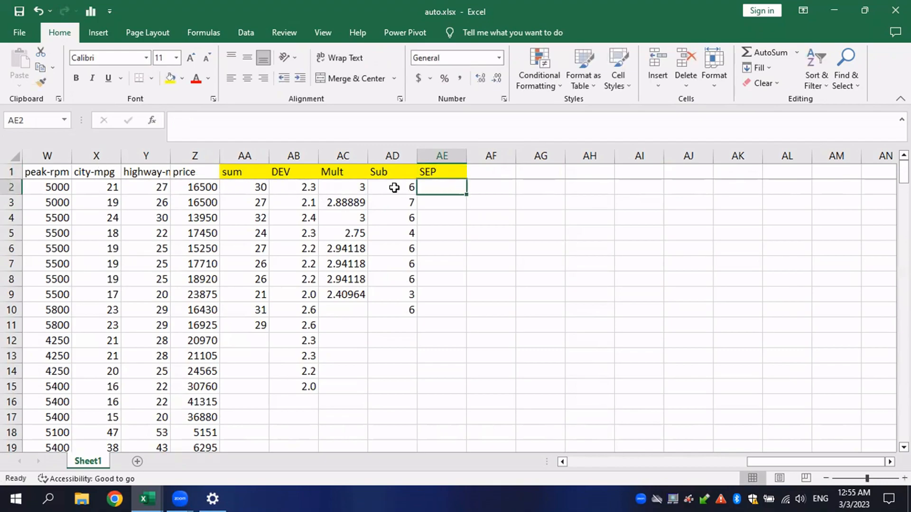
- Enter the formula =SUM(X2,Y2,AB2) in AE2 to add the separate city-mpg, highway-mpg and DEV cells
{"action": "double_click", "coordinate": [430, 185]}
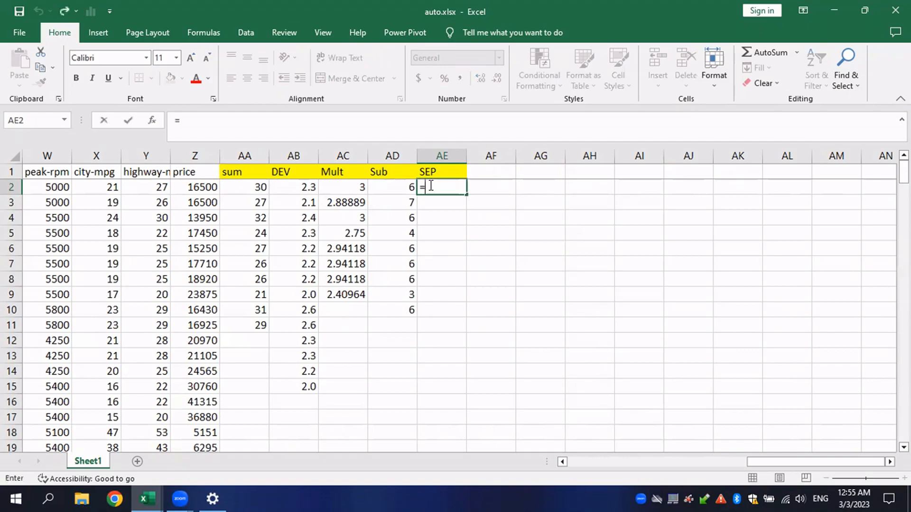
{"action": "type", "text": "=SUM"}
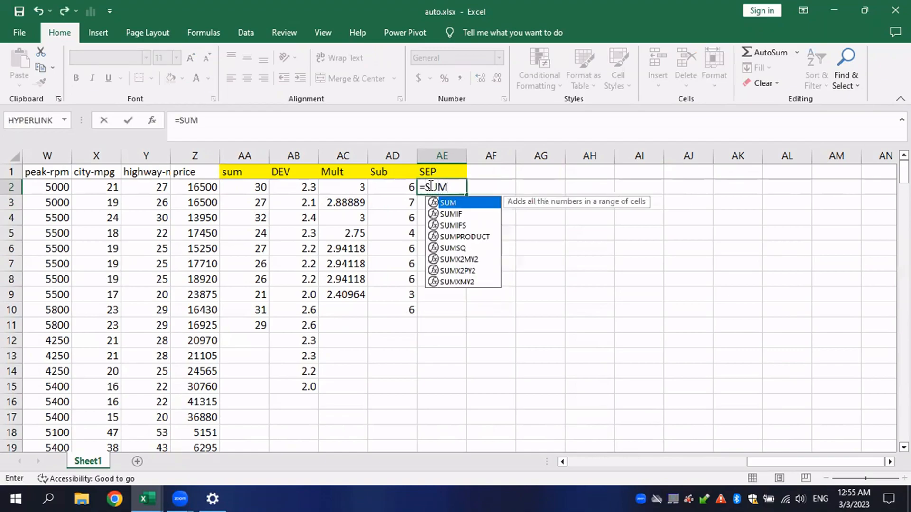
{"action": "type", "text": "("}
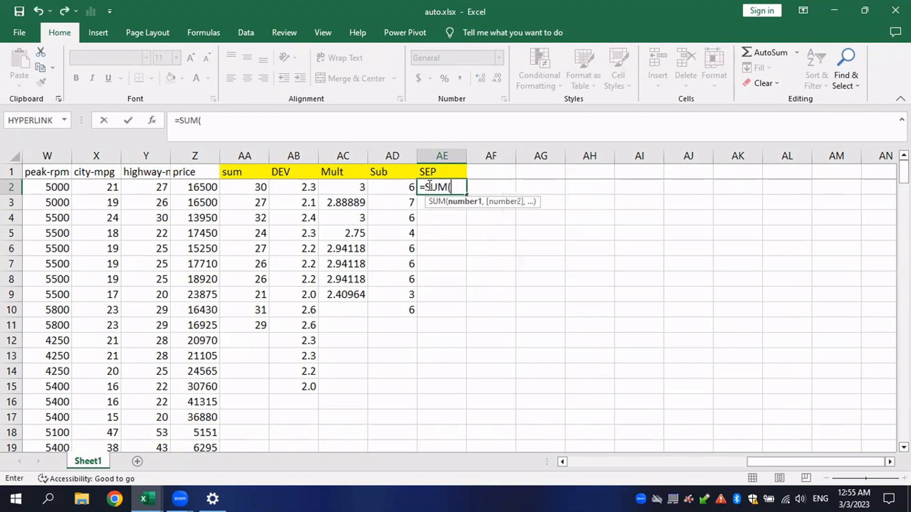
{"action": "left_click", "coordinate": [107, 187]}
{"action": "type", "text": ","}
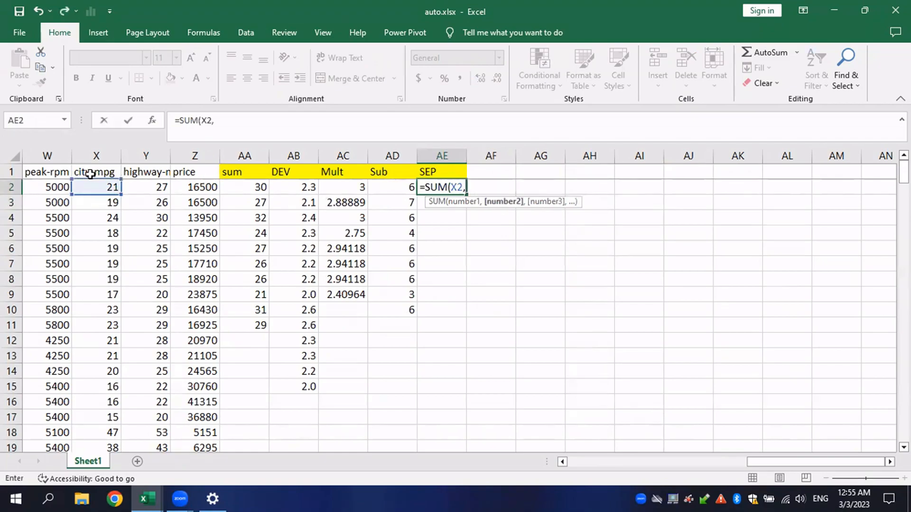
{"action": "left_click", "coordinate": [135, 187]}
{"action": "type", "text": ","}
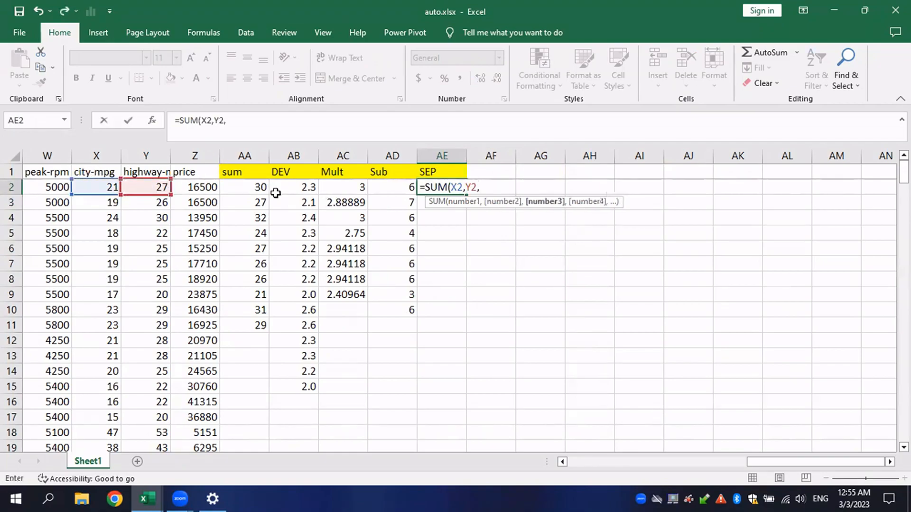
{"action": "left_click", "coordinate": [308, 186]}
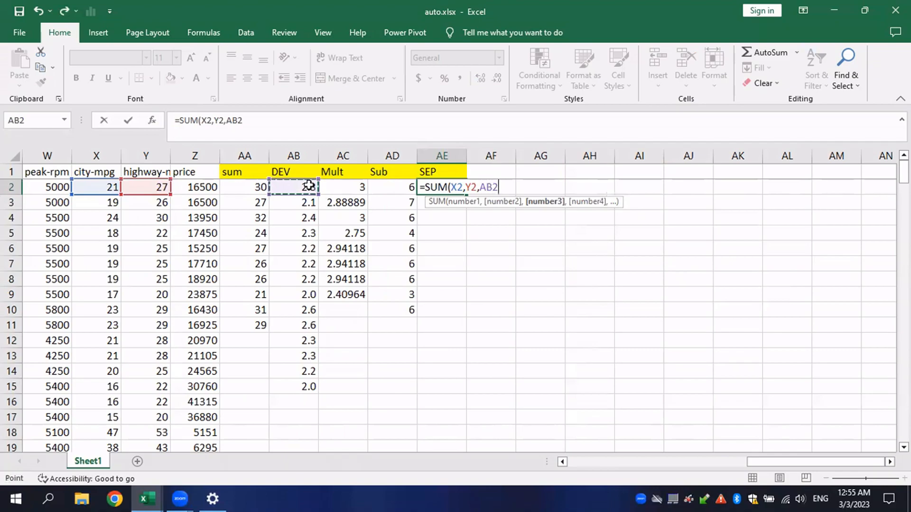
{"action": "type", "text": ")"}
{"action": "key", "text": "Return"}
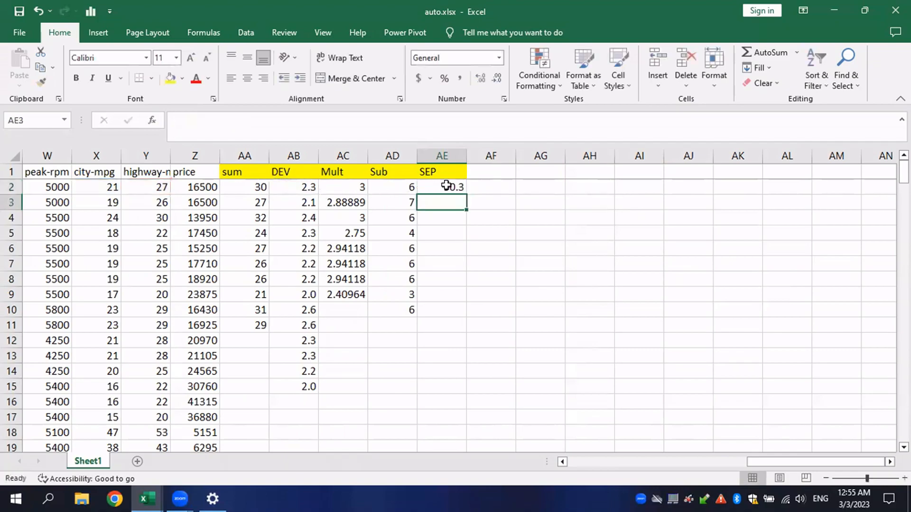
- Fill the SUM formula in AE2 down to AE12
{"action": "left_click", "coordinate": [446, 185]}
{"action": "left_click_drag", "start_coordinate": [467, 194], "coordinate": [472, 354]}
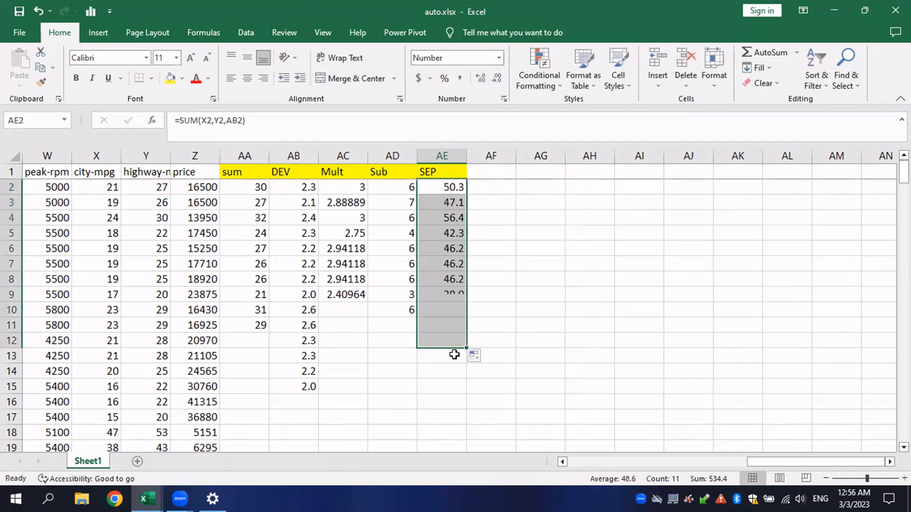
{"action": "left_click", "coordinate": [533, 250]}
{"action": "left_click", "coordinate": [493, 189]}
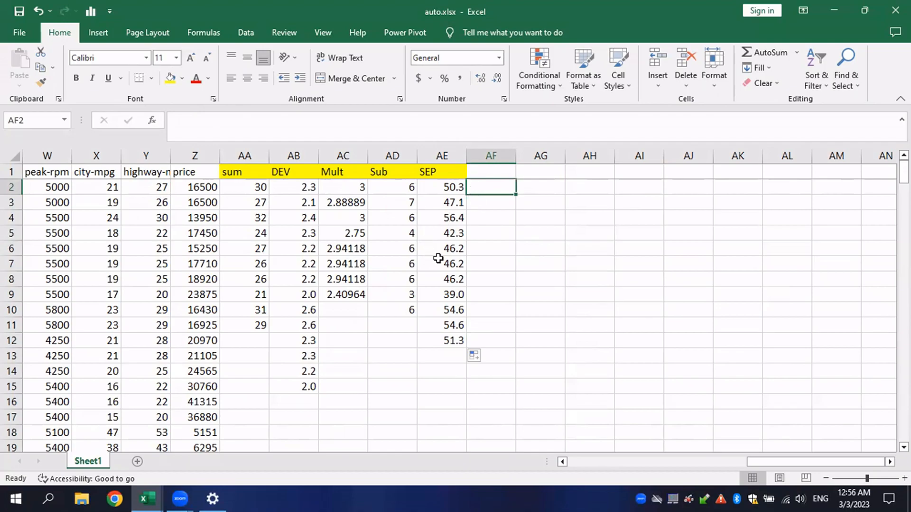
- Examine the comma-separated cell references of the SUM formula in AE2, leaving the formula as it is
{"action": "left_click", "coordinate": [453, 189]}
{"action": "double_click", "coordinate": [453, 189]}
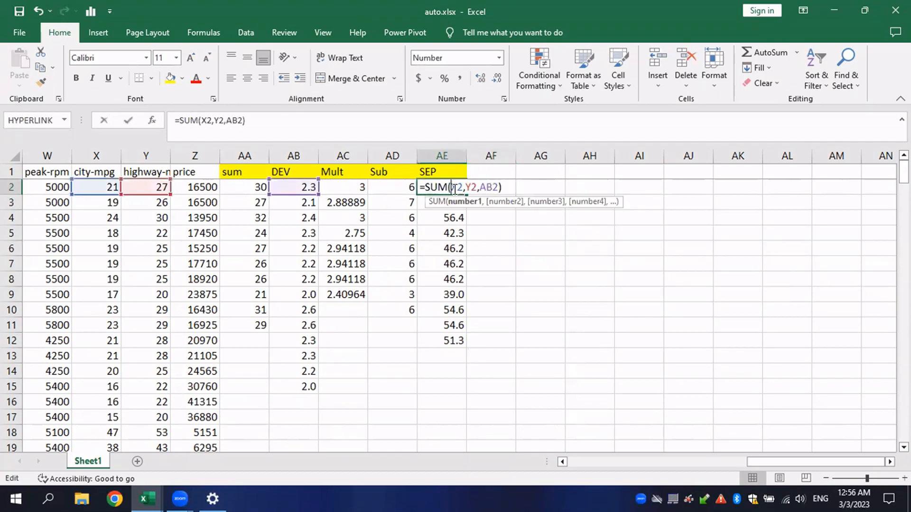
{"action": "left_click_drag", "start_coordinate": [503, 188], "coordinate": [404, 165]}
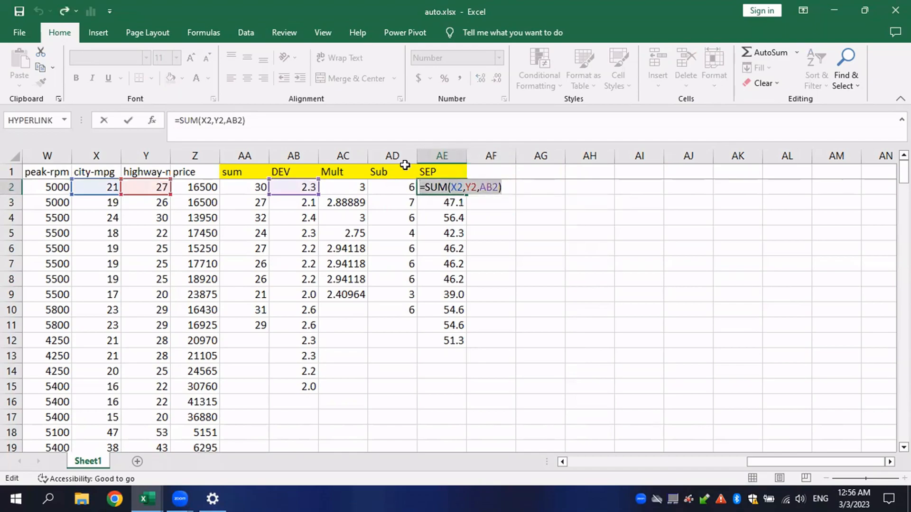
{"action": "left_click", "coordinate": [504, 189]}
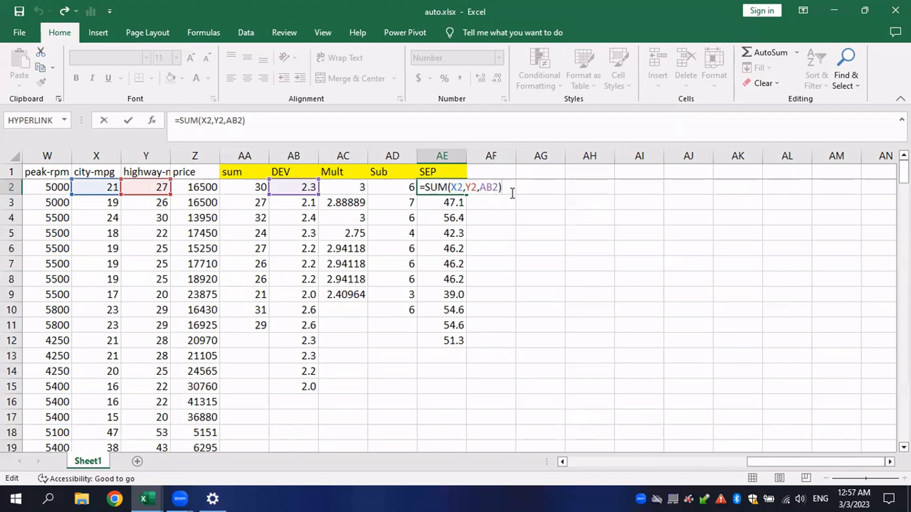
{"action": "key", "text": "Return"}
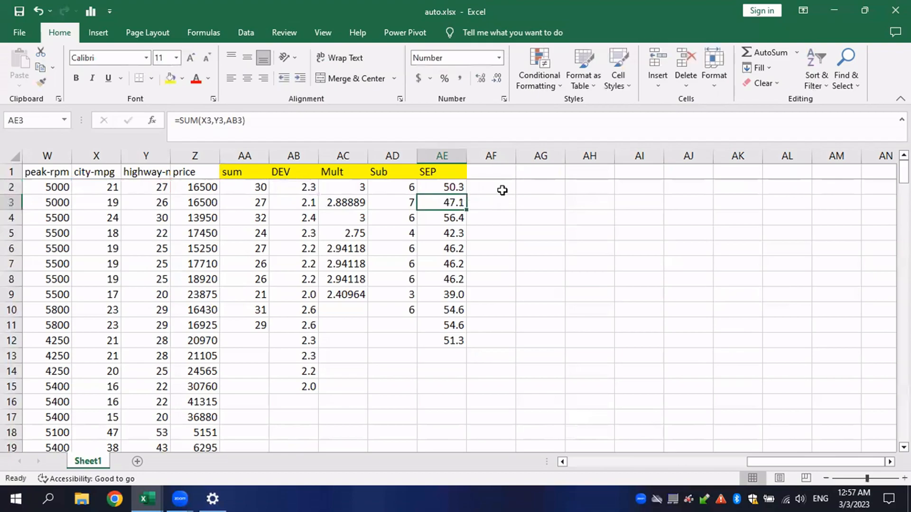
{"action": "left_click", "coordinate": [503, 189]}
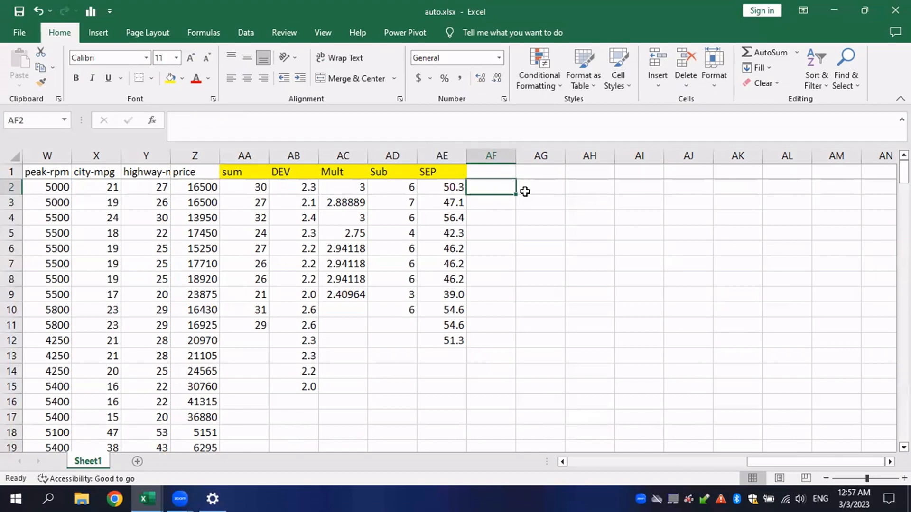
{"action": "type", "text": "="}
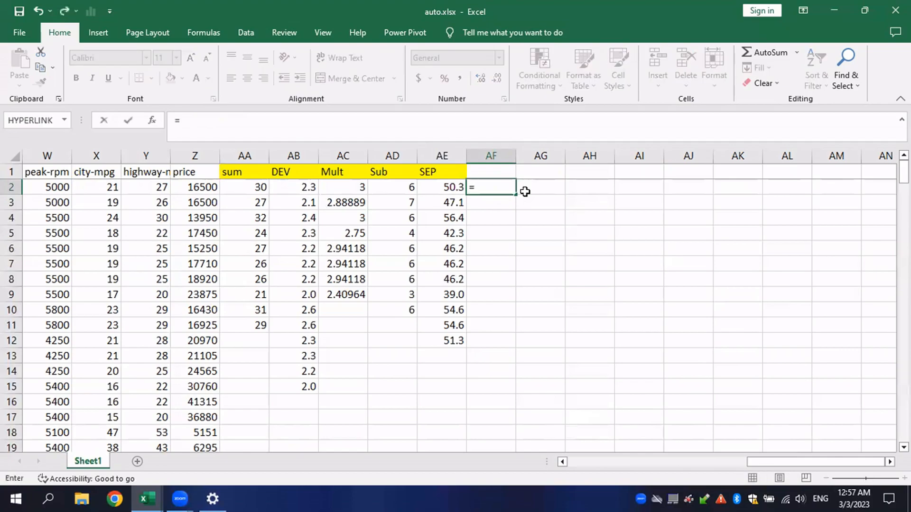
{"action": "type", "text": "SUM("}
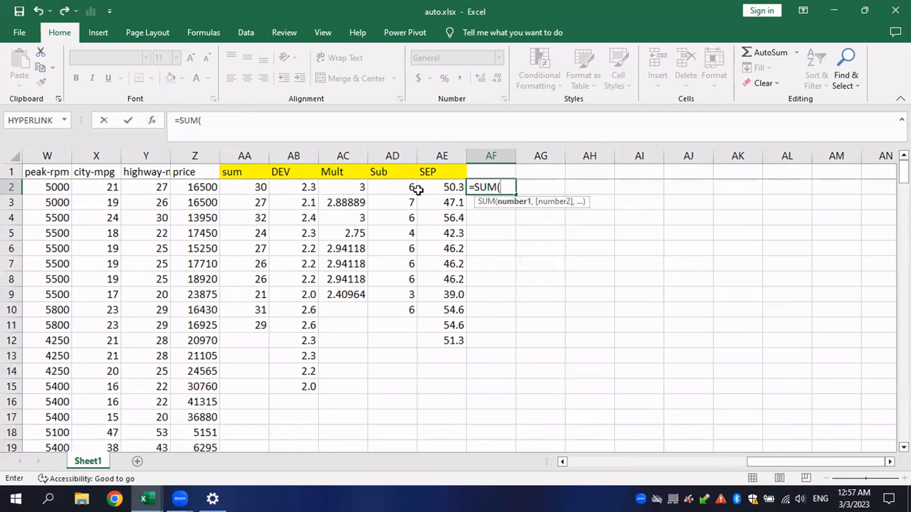
{"action": "left_click_drag", "start_coordinate": [121, 189], "coordinate": [247, 187]}
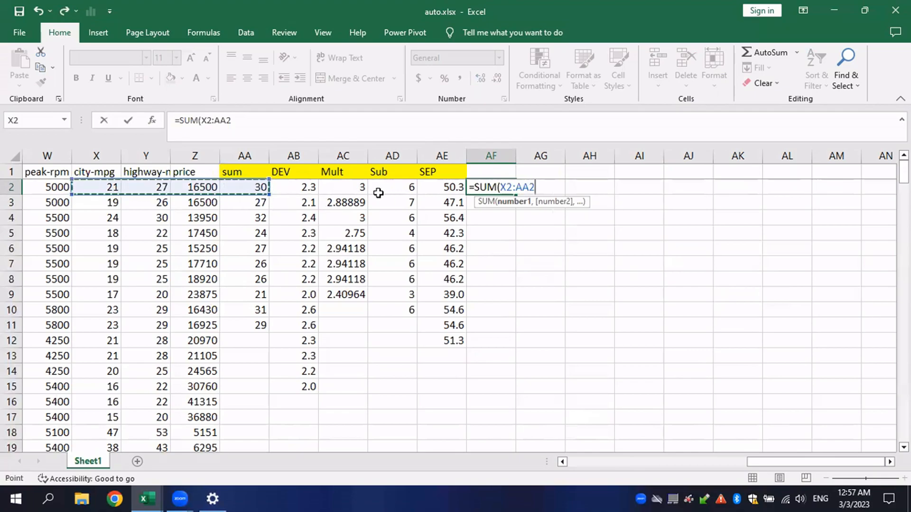
{"action": "key", "text": "Escape"}
{"action": "left_click", "coordinate": [488, 203]}
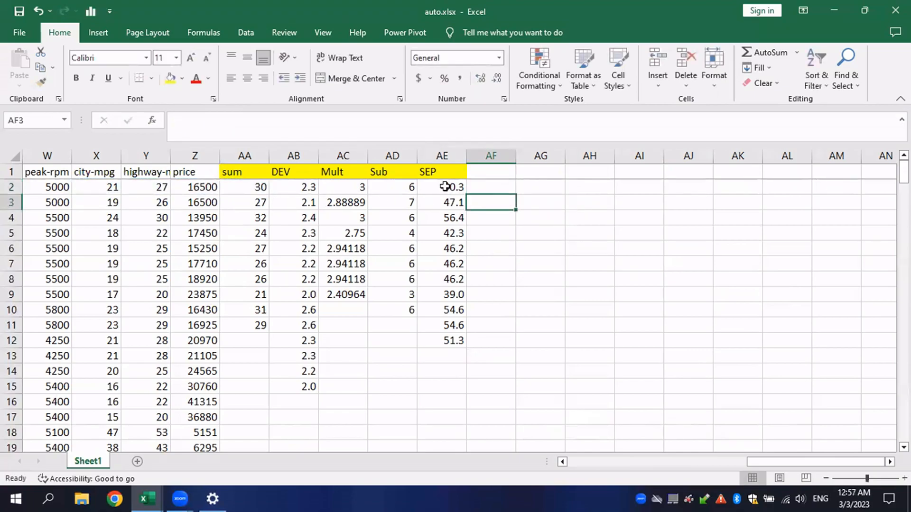
{"action": "double_click", "coordinate": [444, 187]}
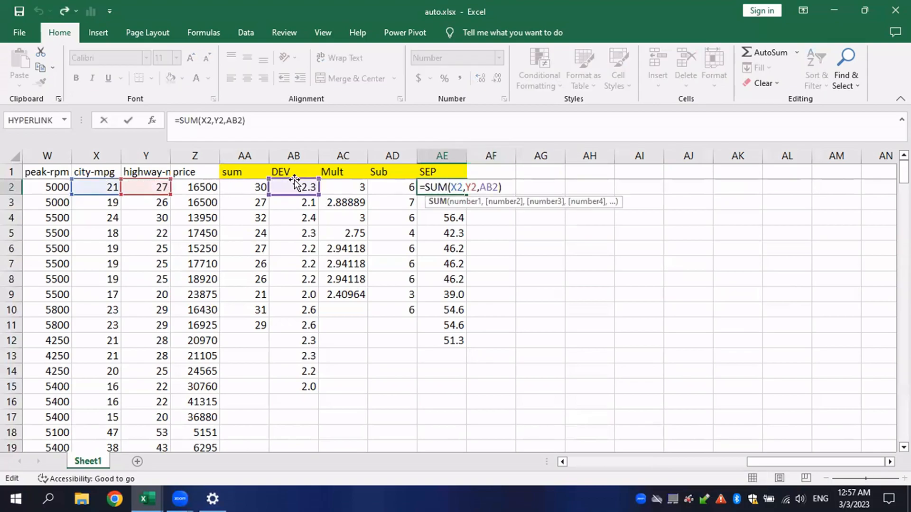
{"action": "left_click", "coordinate": [533, 188]}
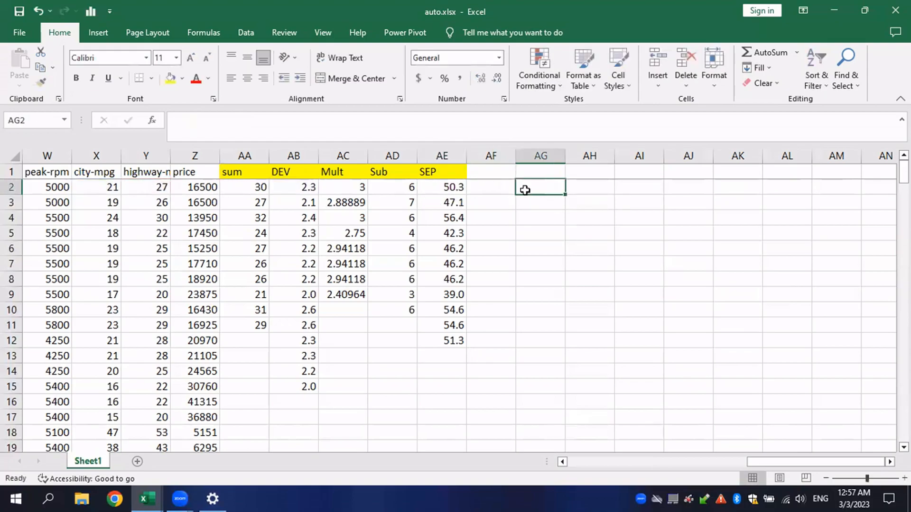
- Enter the range formula =SUM(X2:AC2) in AF2 and fill it down to AF9
{"action": "left_click", "coordinate": [500, 192]}
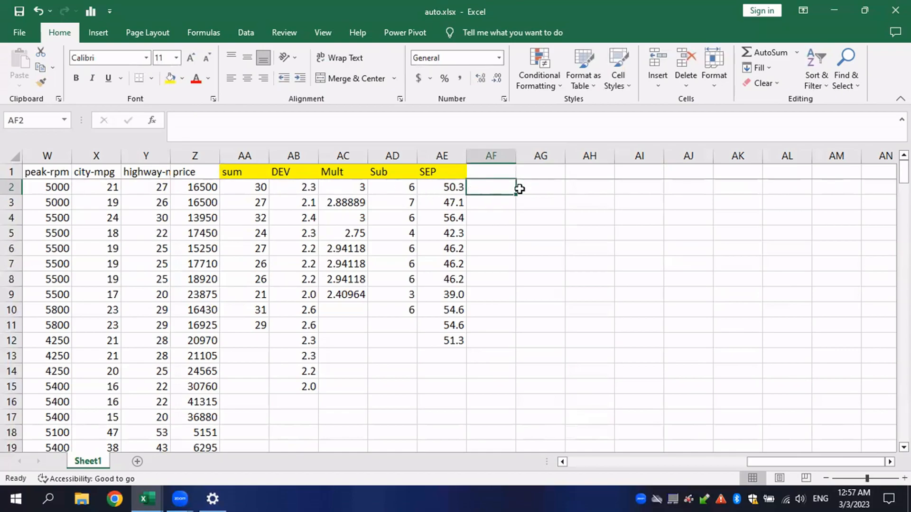
{"action": "type", "text": "="}
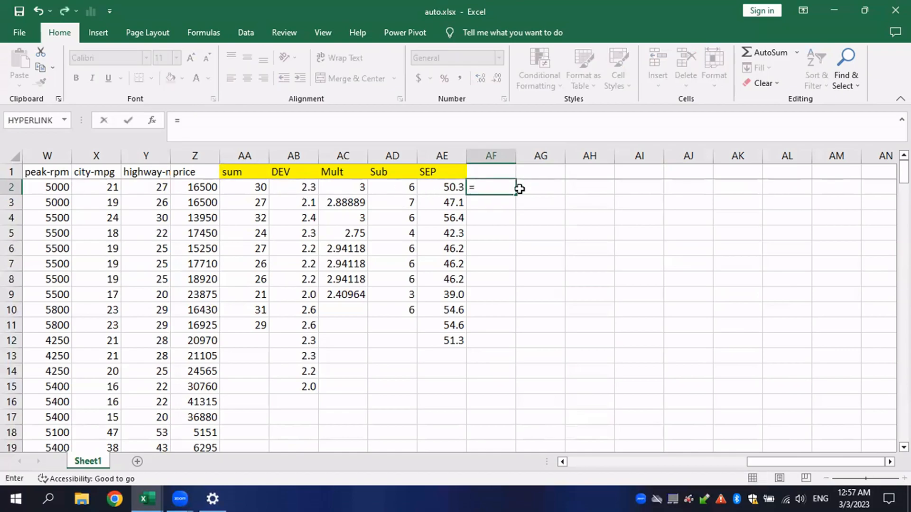
{"action": "type", "text": "SUM("}
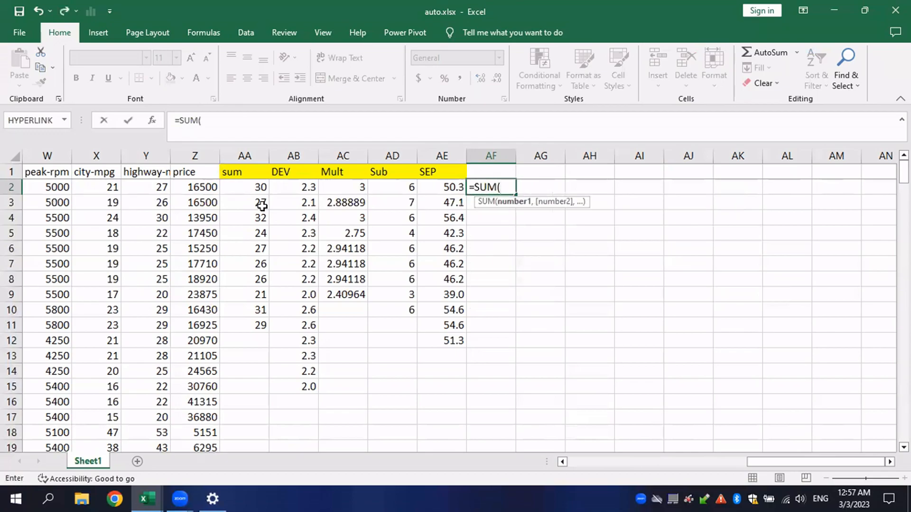
{"action": "left_click_drag", "start_coordinate": [110, 187], "coordinate": [362, 193]}
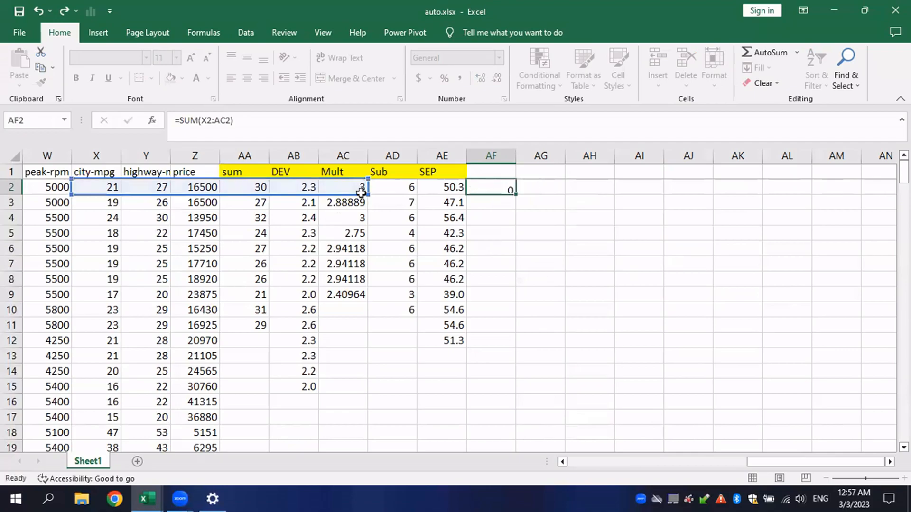
{"action": "key", "text": "Return"}
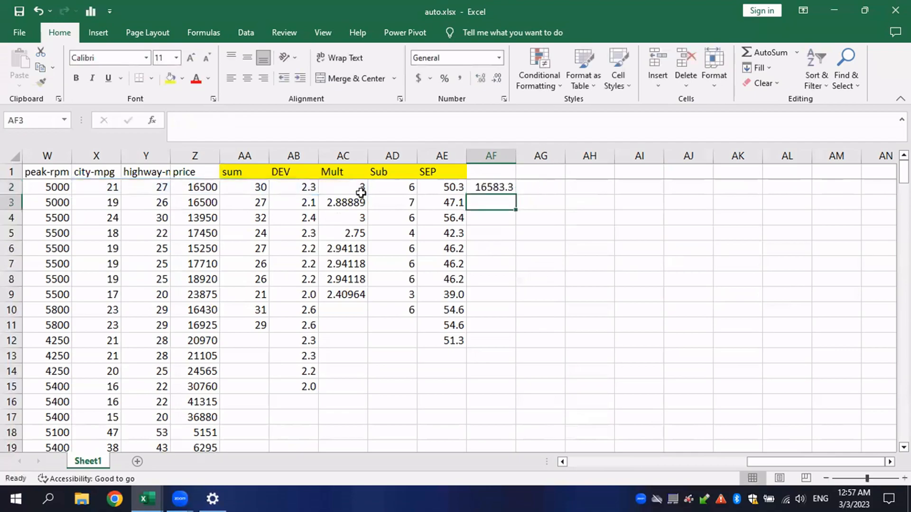
{"action": "left_click", "coordinate": [496, 189]}
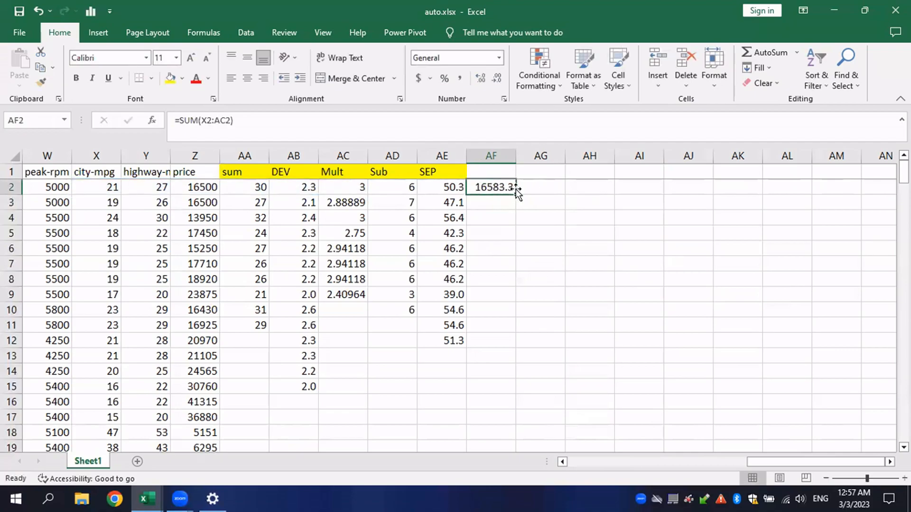
{"action": "left_click_drag", "start_coordinate": [516, 193], "coordinate": [505, 300]}
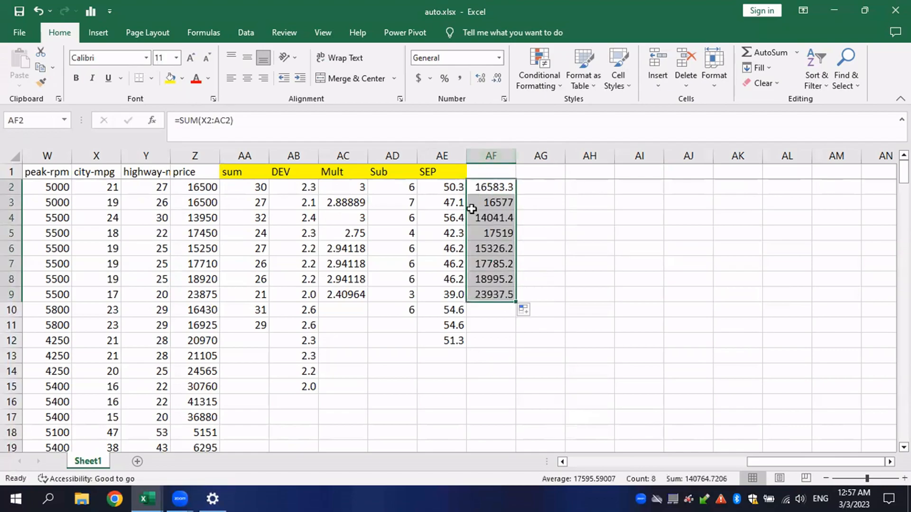
- Remove the existing range argument from the SUM formula in AF2, leaving its brackets empty
{"action": "double_click", "coordinate": [479, 194]}
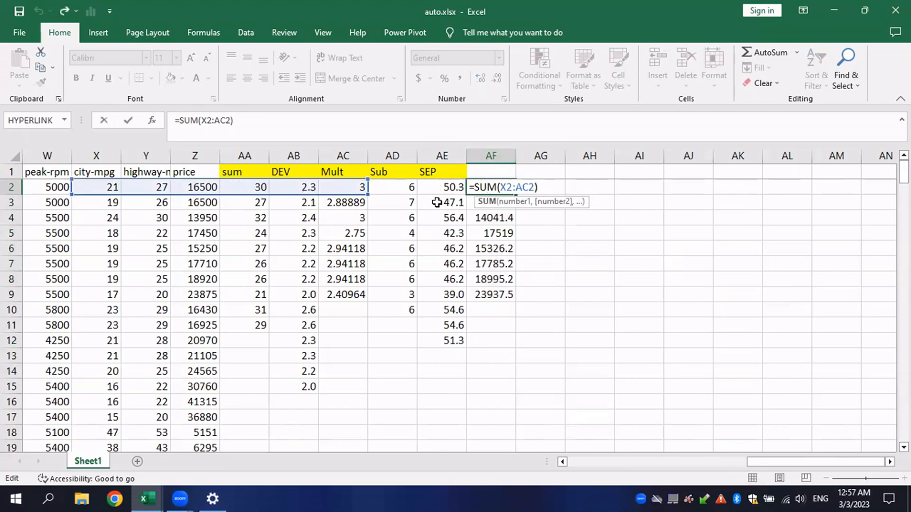
{"action": "left_click", "coordinate": [513, 187]}
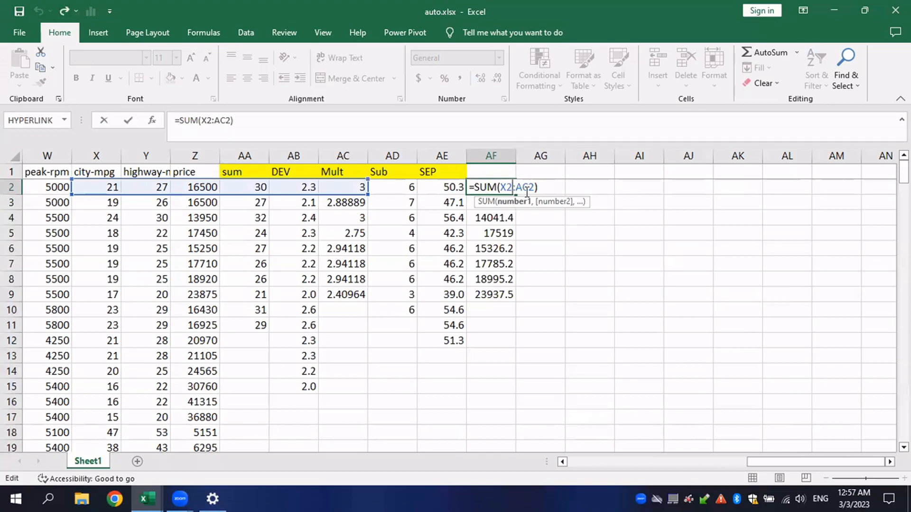
{"action": "type", "text": ","}
{"action": "key", "text": "Left"}
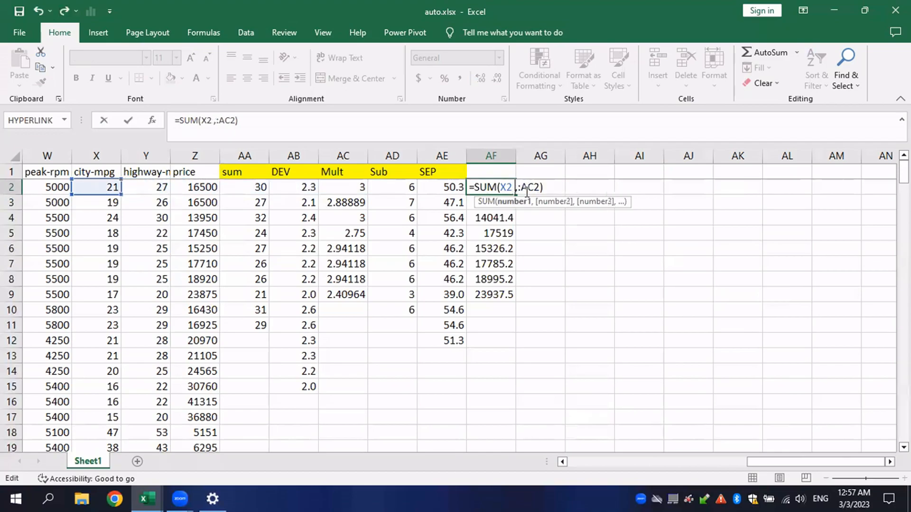
{"action": "left_click_drag", "start_coordinate": [537, 186], "coordinate": [496, 187]}
{"action": "key", "text": "BackSpace"}
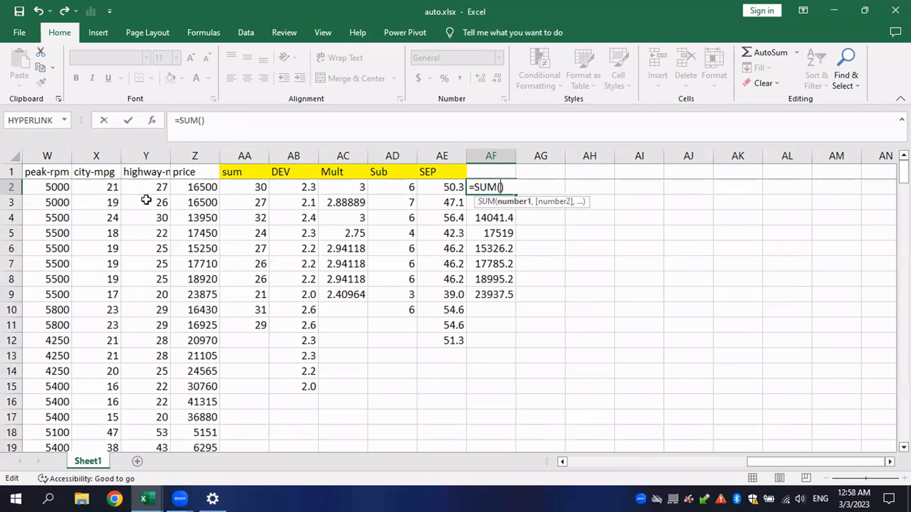
- Complete the AF2 formula as =SUM(X2:Y2, AB2) to combine the adjacent mpg cells with the separate DEV cell
{"action": "left_click", "coordinate": [115, 187]}
{"action": "left_click_drag", "start_coordinate": [115, 186], "coordinate": [153, 186]}
{"action": "type", "text": ","}
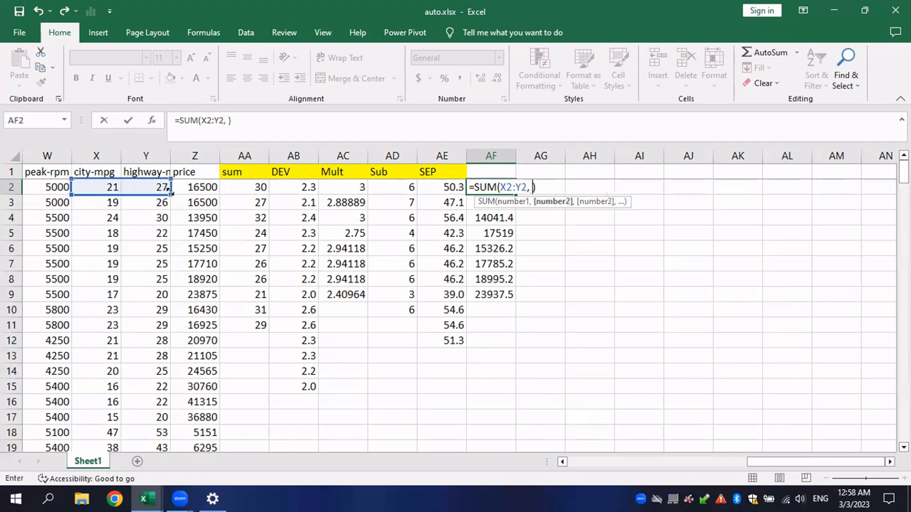
{"action": "left_click", "coordinate": [298, 188]}
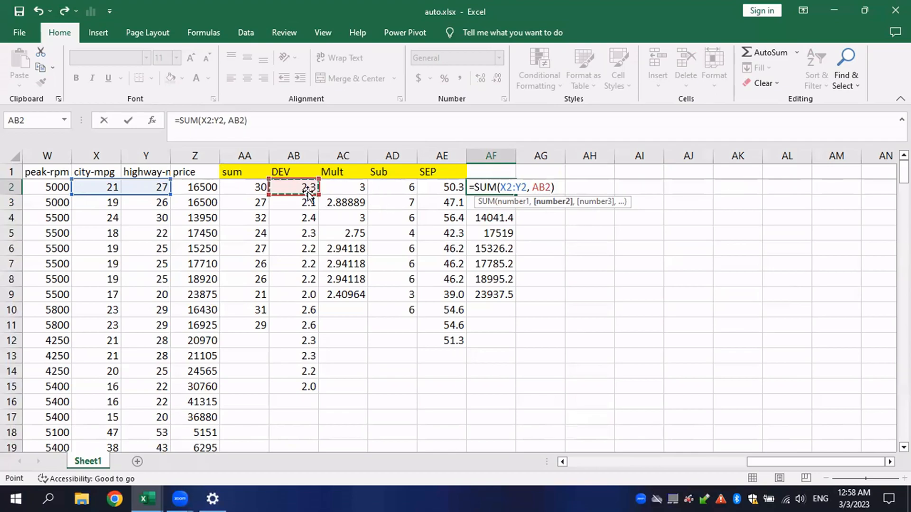
{"action": "left_click", "coordinate": [255, 187]}
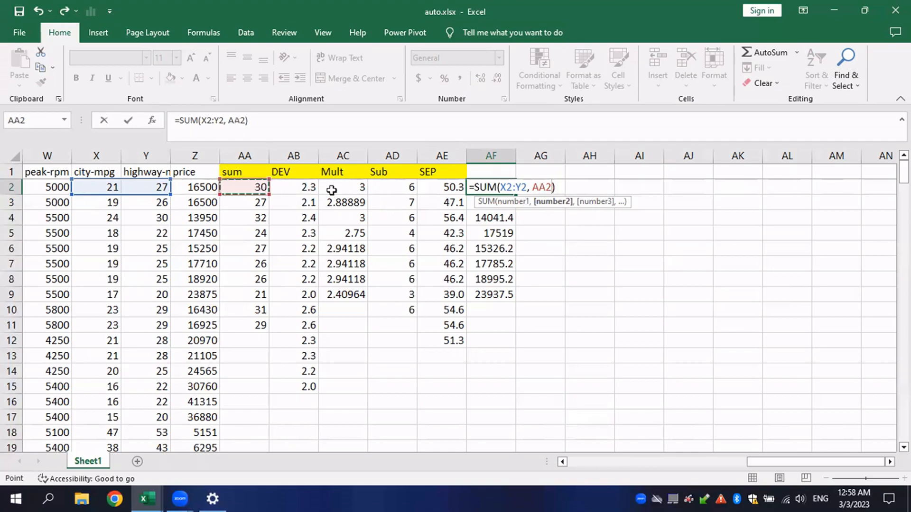
{"action": "left_click", "coordinate": [299, 187]}
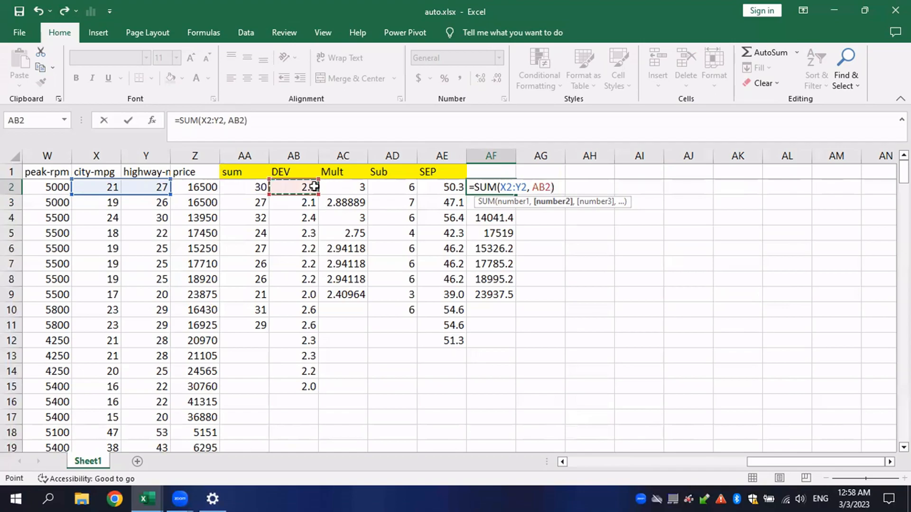
{"action": "key", "text": "Return"}
- Fill the combined SUM formula in AF2 down to AF8
{"action": "left_click", "coordinate": [503, 188]}
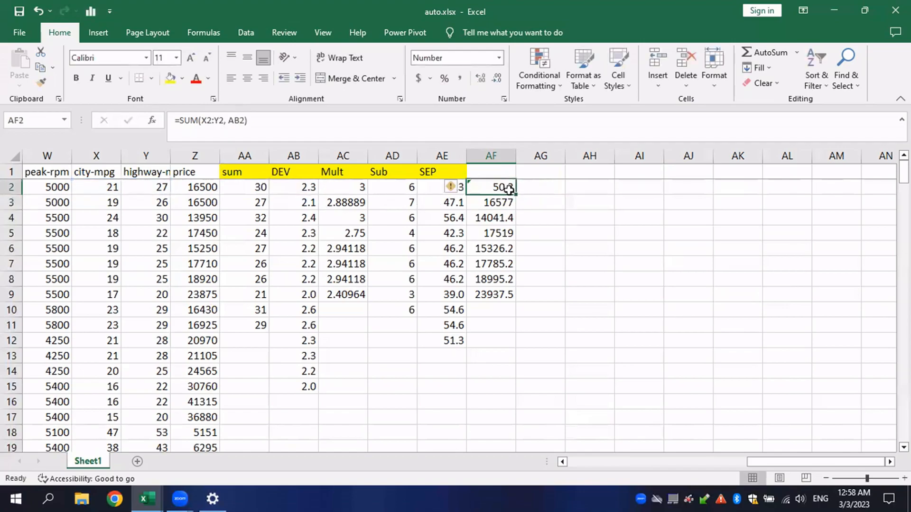
{"action": "left_click_drag", "start_coordinate": [517, 194], "coordinate": [519, 282]}
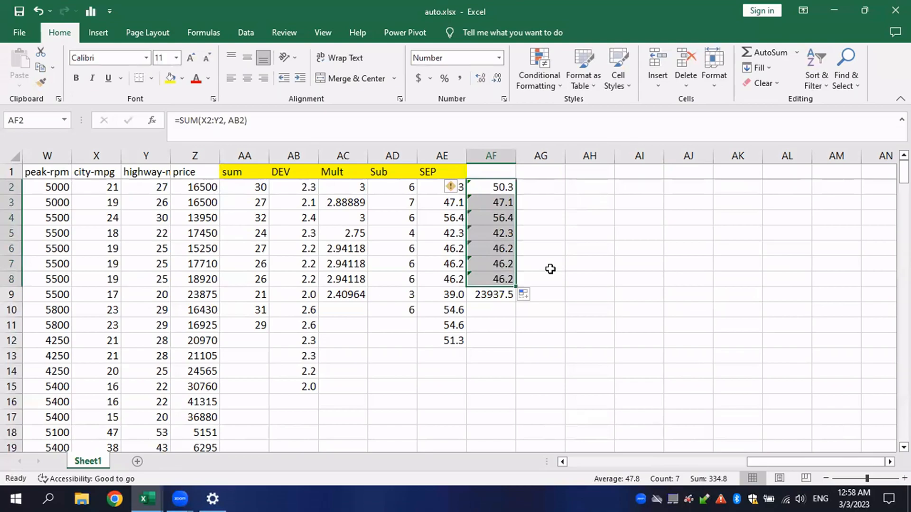
{"action": "left_click", "coordinate": [556, 249]}
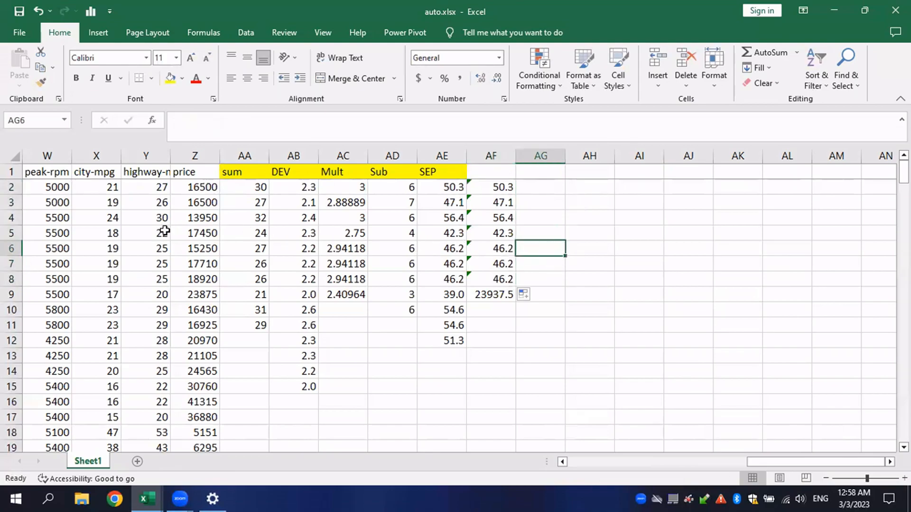
{"action": "left_click", "coordinate": [165, 231]}
{"action": "left_click", "coordinate": [309, 189]}
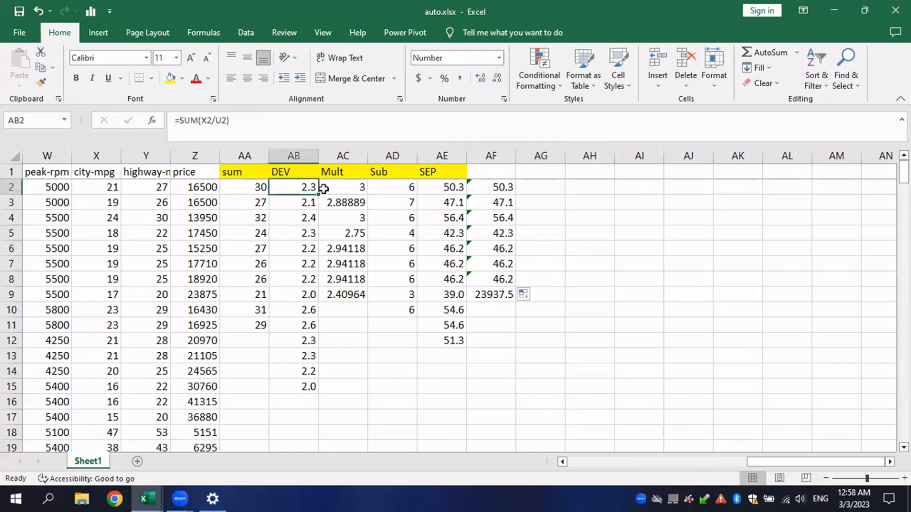
{"action": "left_click", "coordinate": [401, 186]}
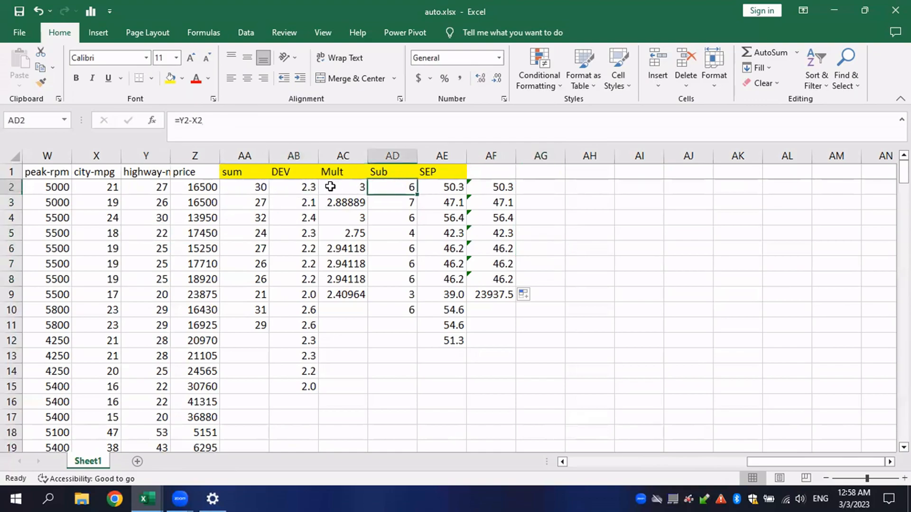
{"action": "left_click", "coordinate": [299, 152]}
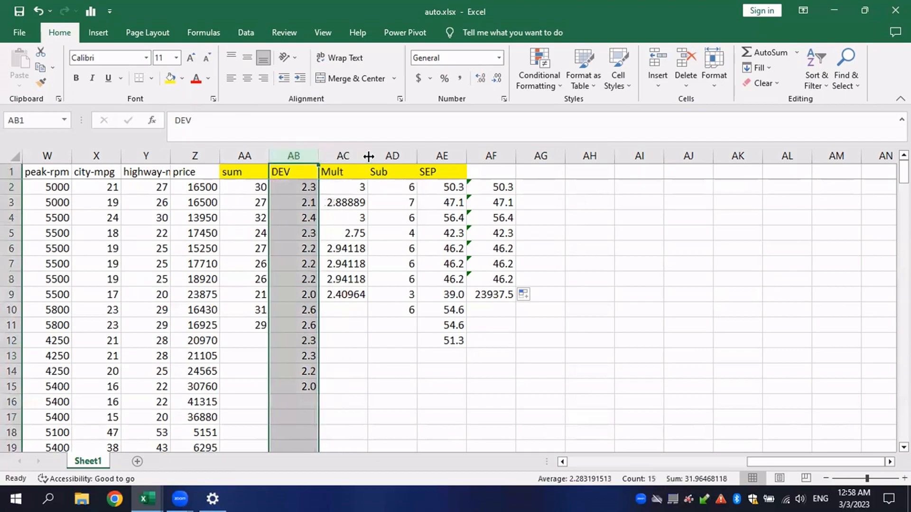
{"action": "left_click", "coordinate": [392, 153]}
{"action": "left_click", "coordinate": [545, 185]}
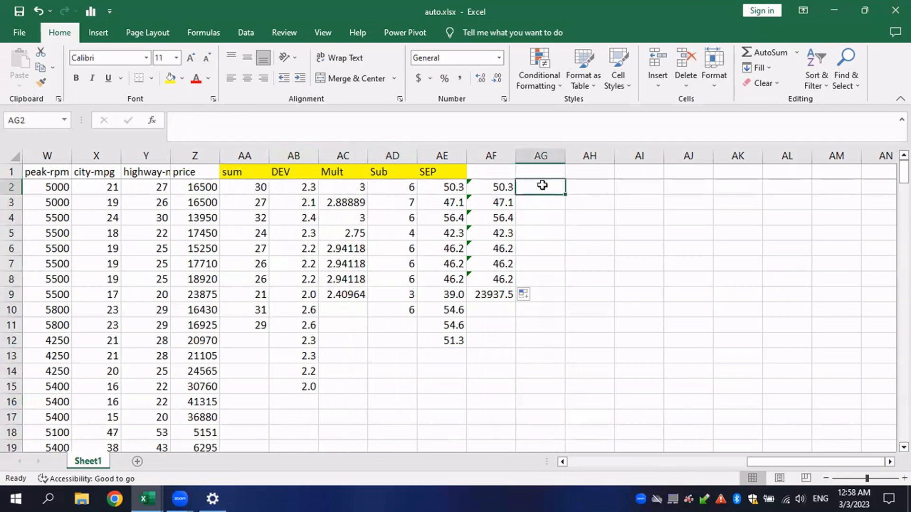
{"action": "type", "text": "="}
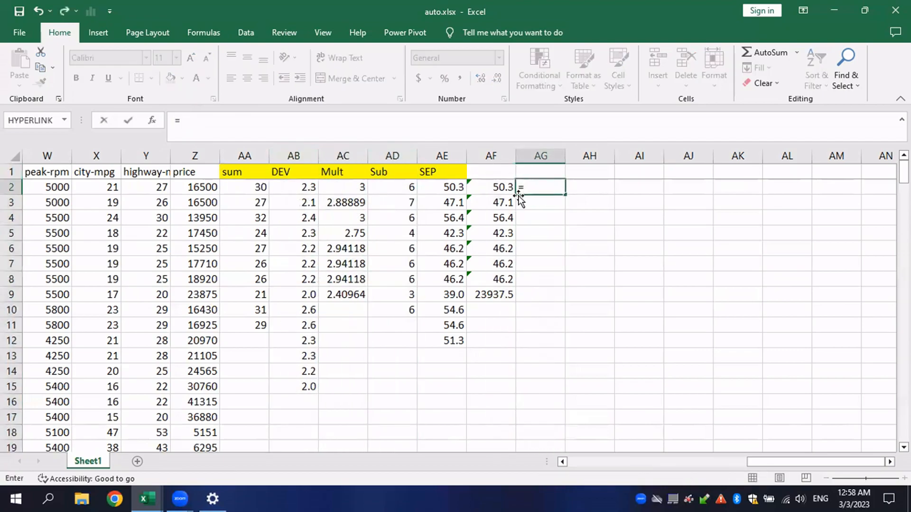
{"action": "type", "text": "SUM("}
{"action": "key", "text": "BackSpace"}
{"action": "key", "text": "BackSpace"}
{"action": "key", "text": "BackSpace"}
{"action": "key", "text": "BackSpace"}
{"action": "key", "text": "BackSpace"}
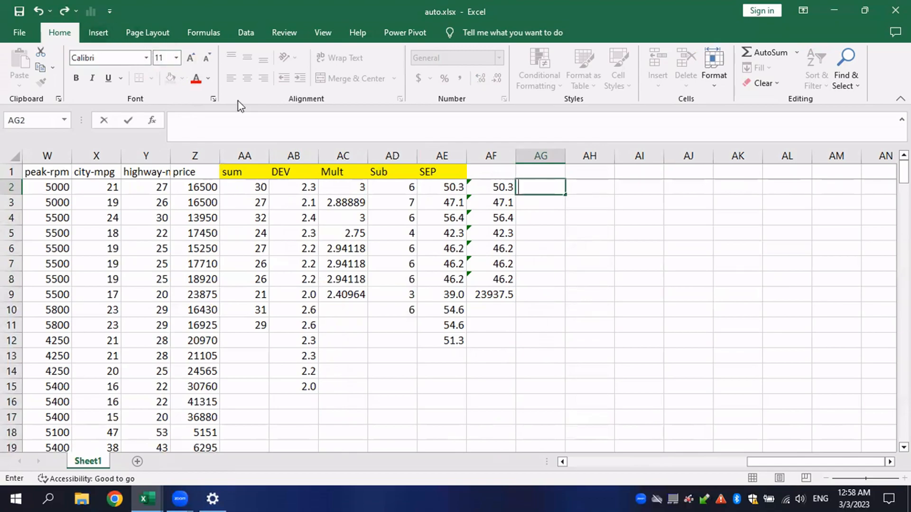
{"action": "left_click_drag", "start_coordinate": [782, 277], "coordinate": [783, 263]}
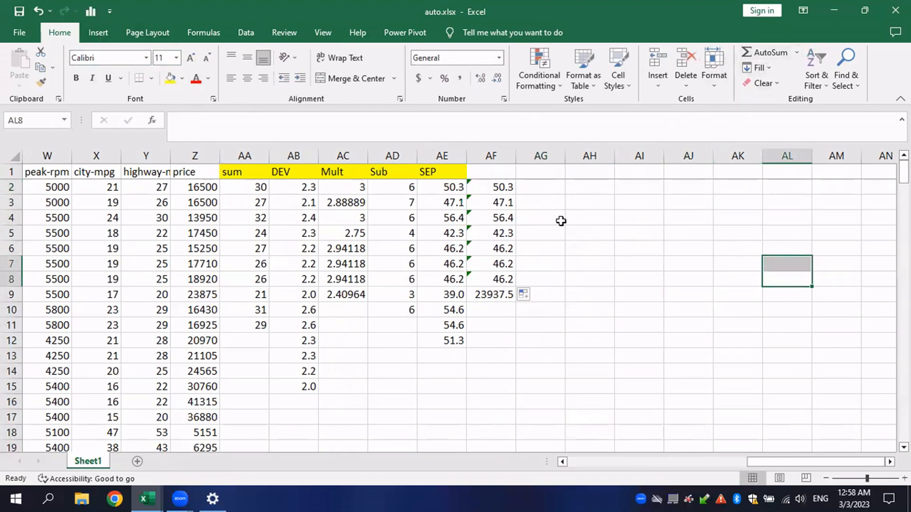
- Examine the functions AutoSum offers and the DEV and Sub columns as inputs for a comparison formula
{"action": "left_click", "coordinate": [797, 53]}
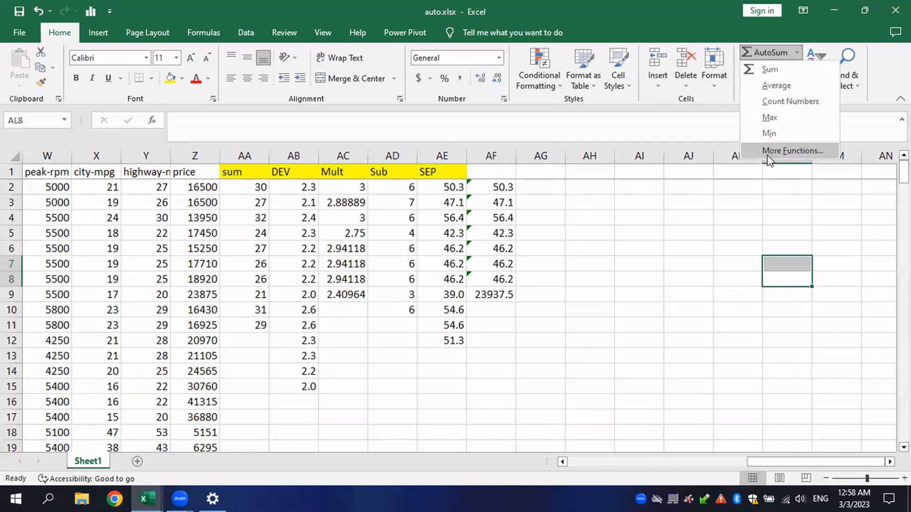
{"action": "left_click", "coordinate": [711, 203]}
{"action": "left_click", "coordinate": [524, 190]}
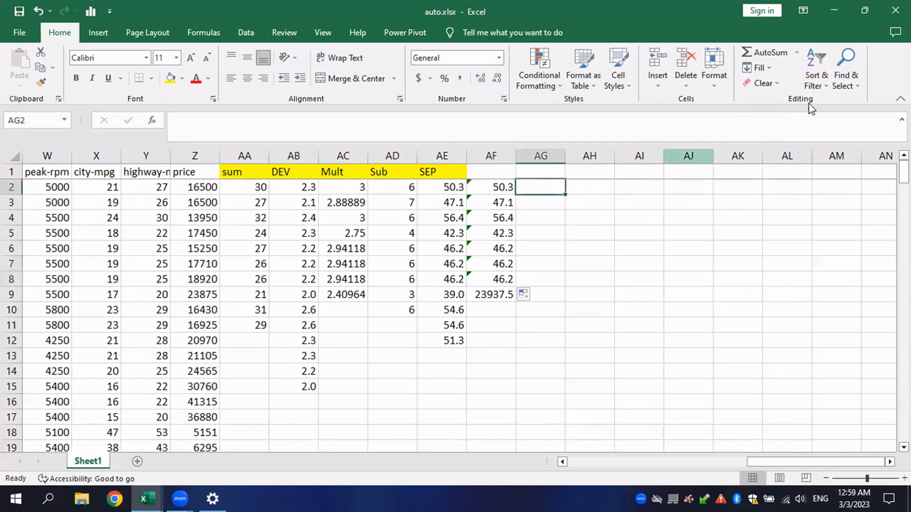
{"action": "left_click", "coordinate": [797, 53]}
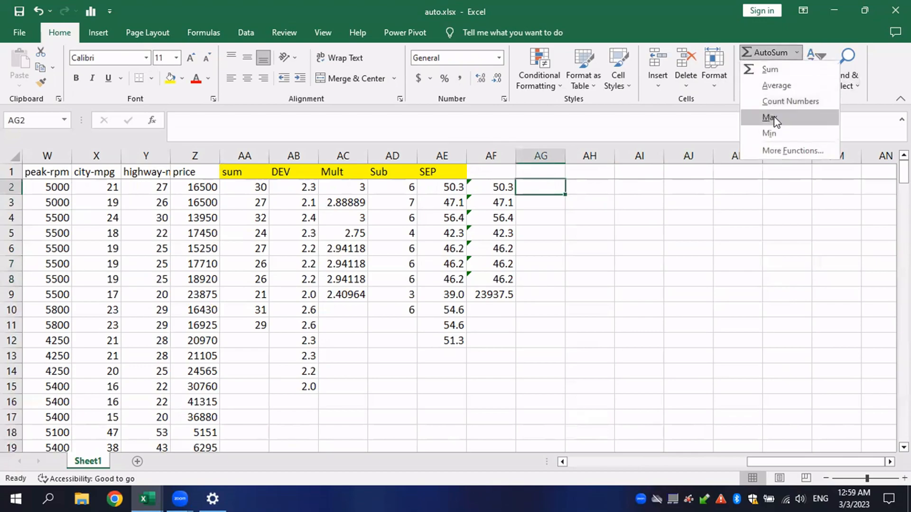
{"action": "left_click", "coordinate": [563, 196]}
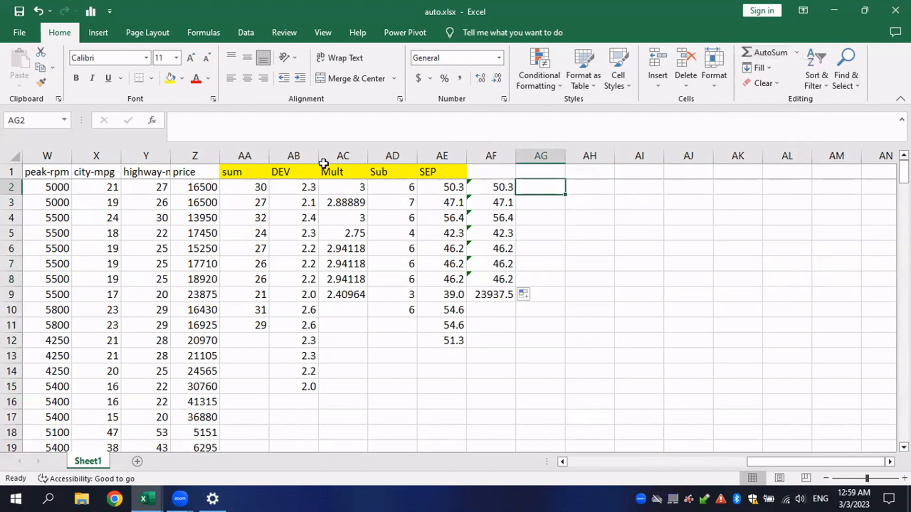
{"action": "left_click", "coordinate": [286, 156]}
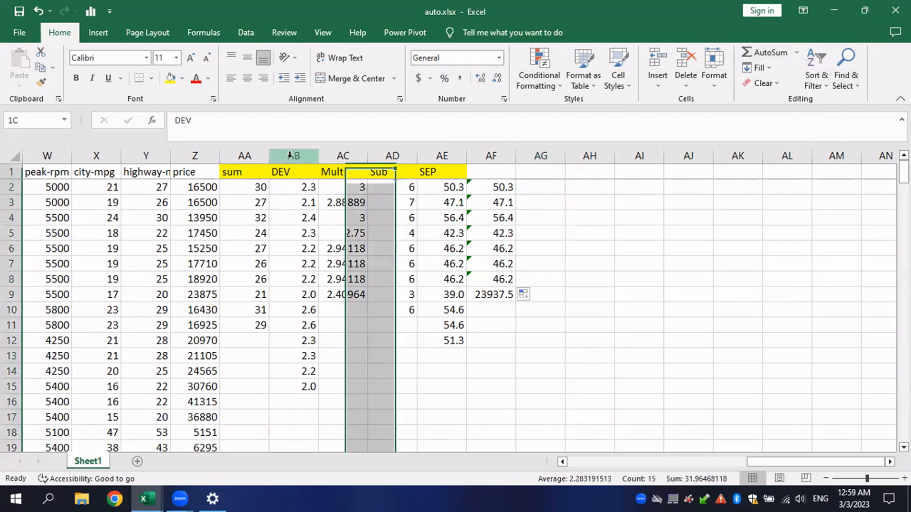
{"action": "left_click", "coordinate": [399, 160]}
{"action": "left_click", "coordinate": [554, 192]}
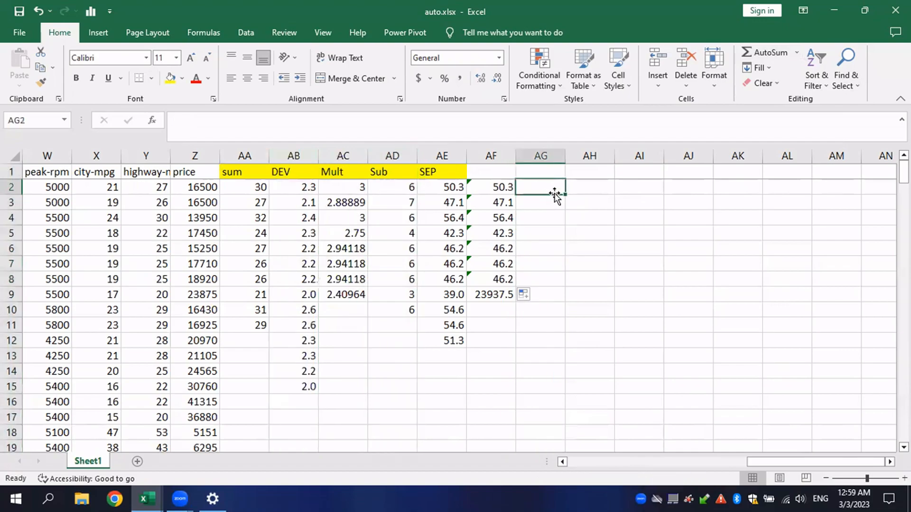
{"action": "left_click", "coordinate": [585, 207]}
- Enter the AutoSum Max formula =MAX(AB2,AD2) in AG2 and fill it down to AG7
{"action": "left_click", "coordinate": [545, 187]}
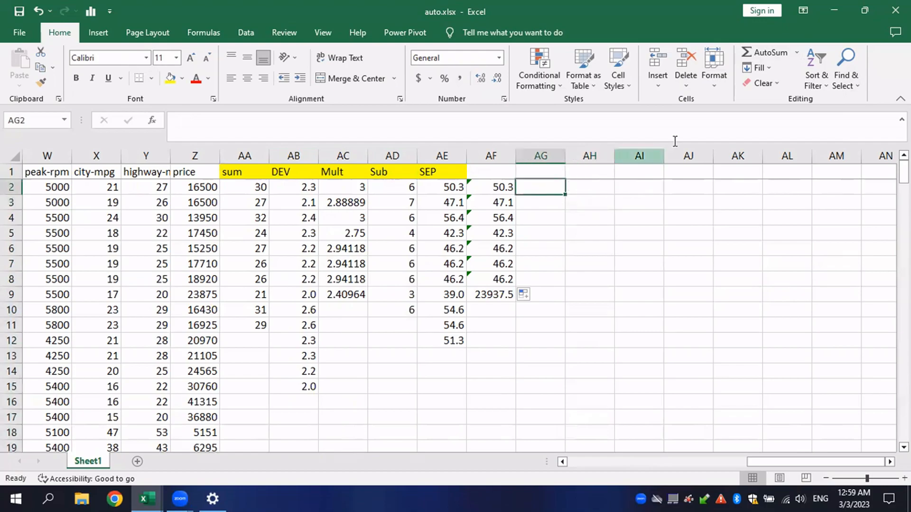
{"action": "left_click", "coordinate": [797, 52]}
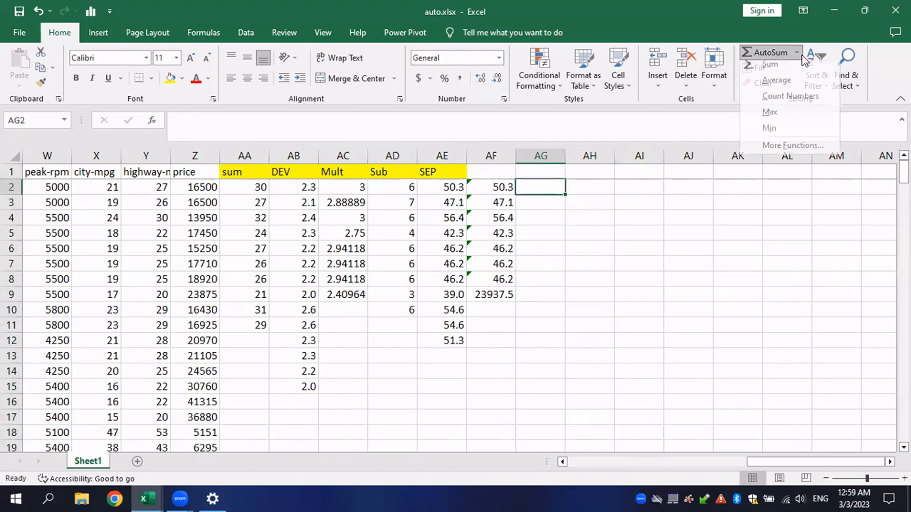
{"action": "left_click", "coordinate": [770, 117]}
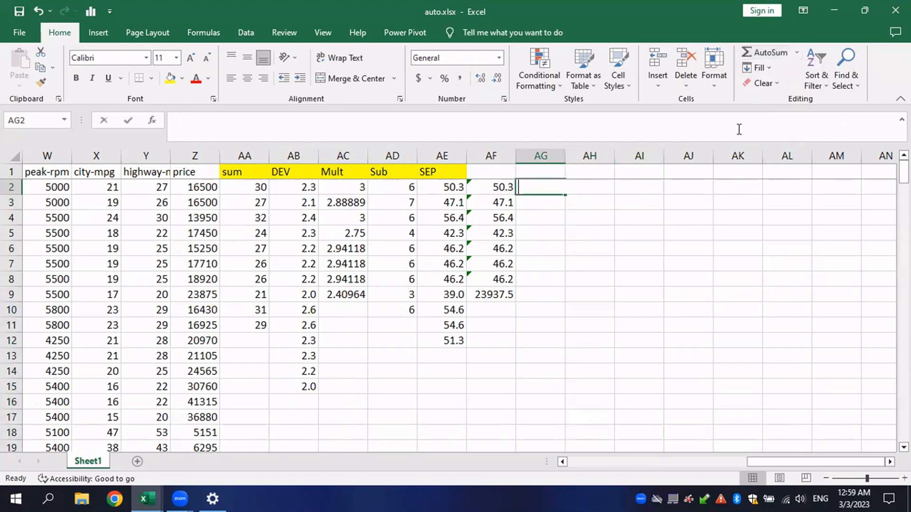
{"action": "left_click", "coordinate": [255, 188]}
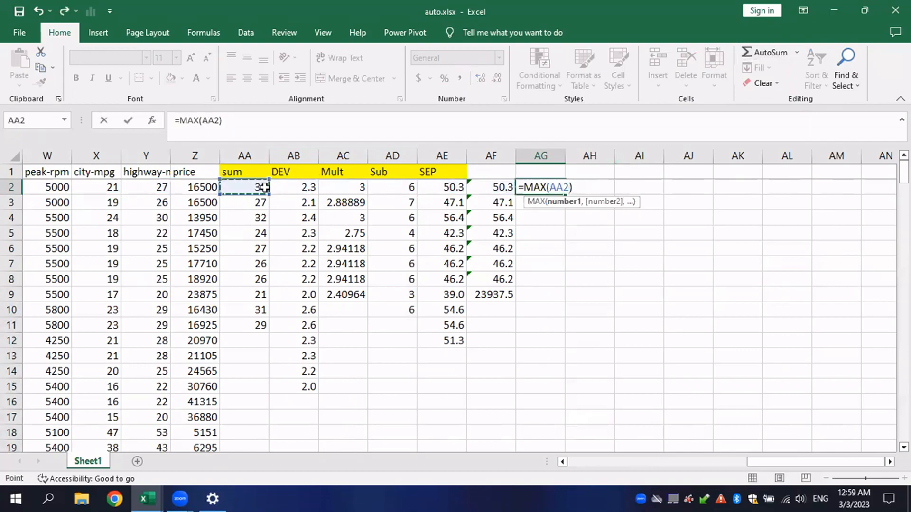
{"action": "left_click", "coordinate": [310, 188]}
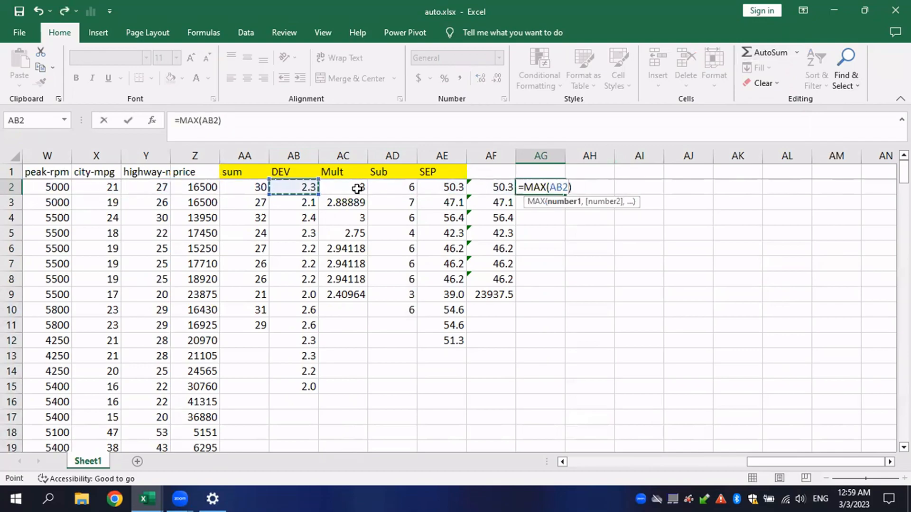
{"action": "type", "text": ","}
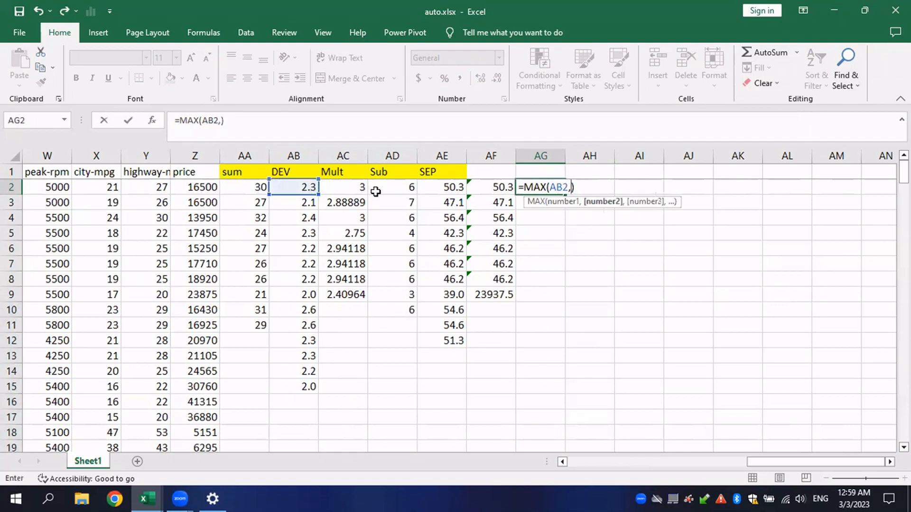
{"action": "left_click", "coordinate": [399, 189]}
{"action": "key", "text": "Return"}
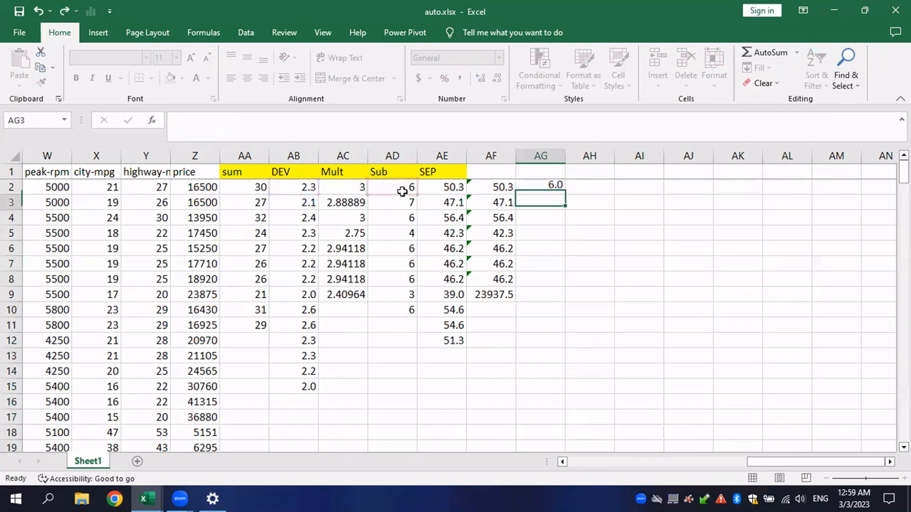
{"action": "left_click", "coordinate": [542, 189]}
{"action": "left_click_drag", "start_coordinate": [564, 195], "coordinate": [565, 268]}
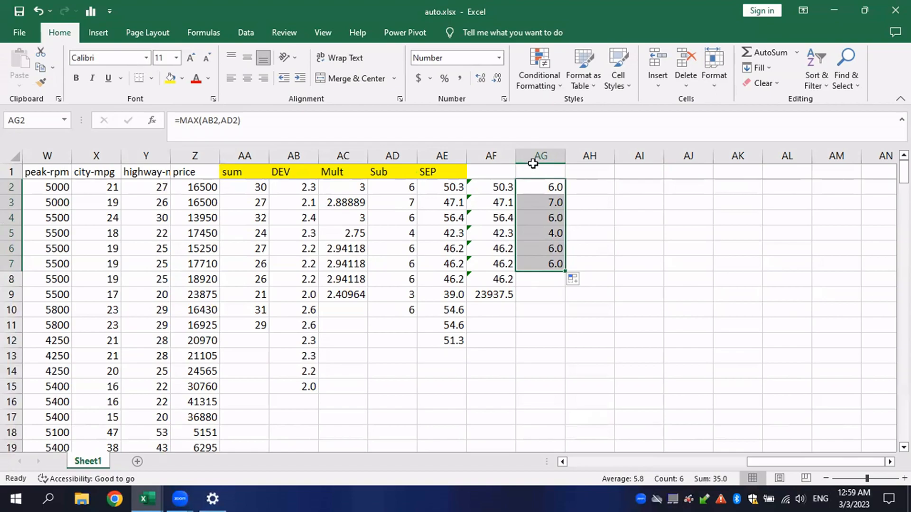
- Format the MAX results in AG2:AG7 with the custom number format 0
{"action": "left_click", "coordinate": [499, 58]}
{"action": "left_click", "coordinate": [489, 369]}
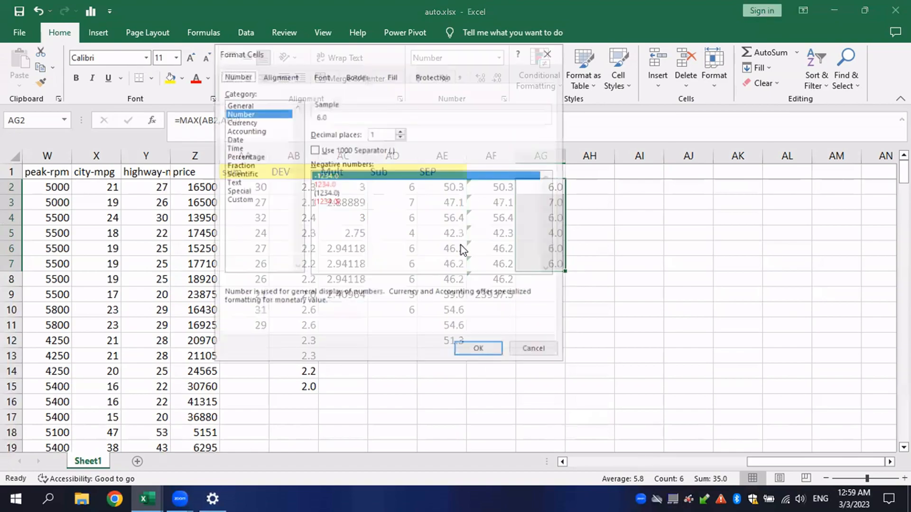
{"action": "left_click", "coordinate": [244, 200]}
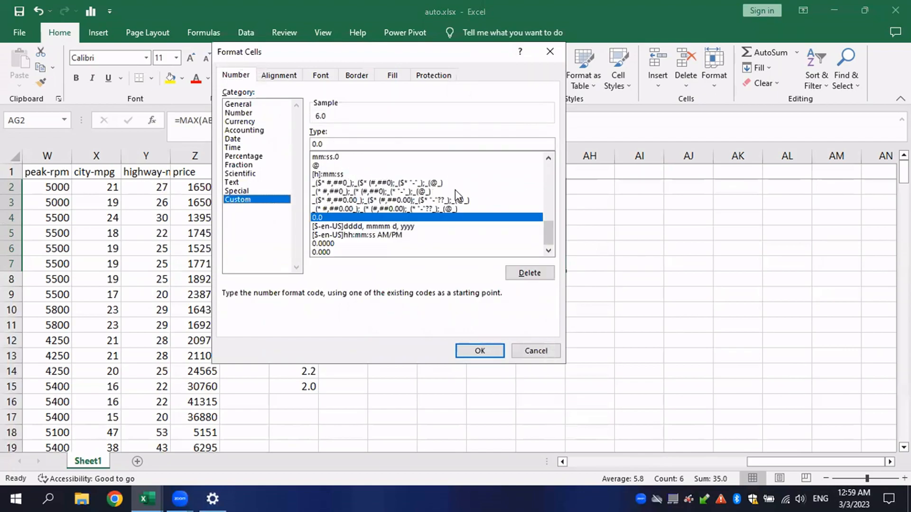
{"action": "scroll", "coordinate": [541, 213], "scroll_direction": "up", "scroll_amount": 10}
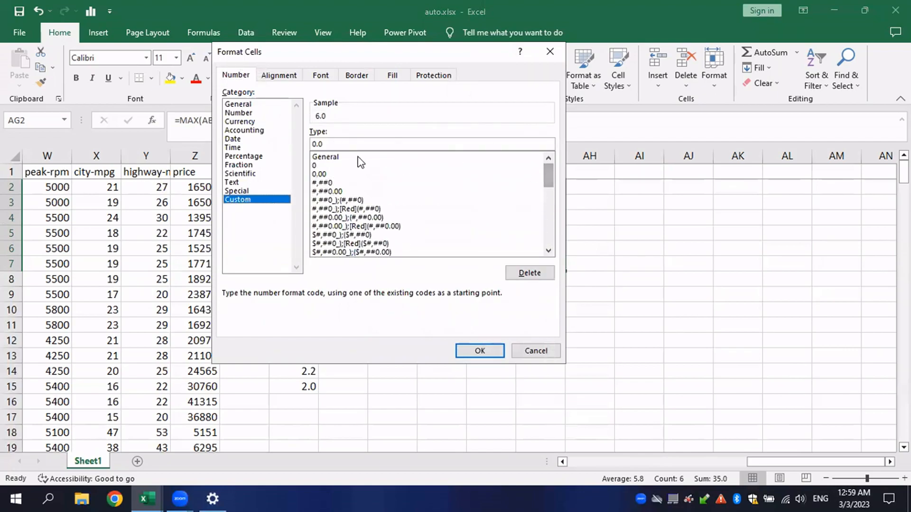
{"action": "left_click", "coordinate": [323, 166]}
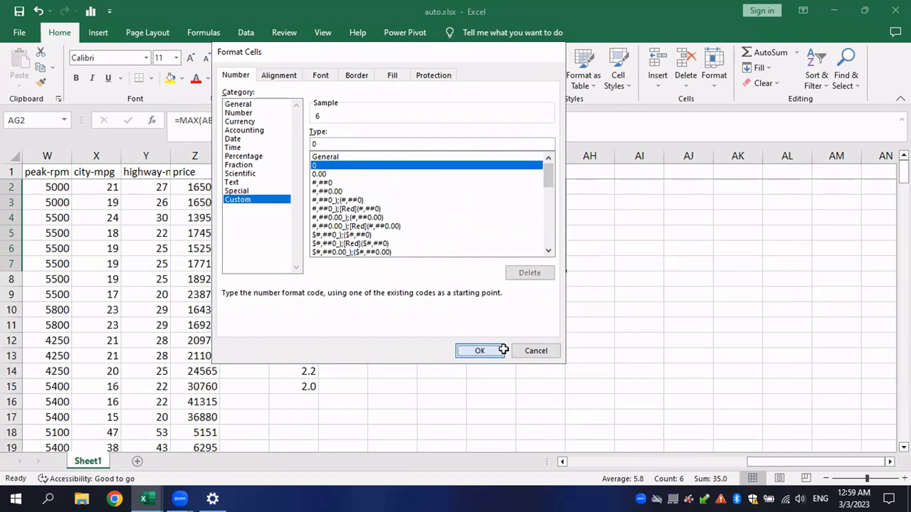
{"action": "left_click", "coordinate": [480, 351]}
{"action": "left_click", "coordinate": [583, 190]}
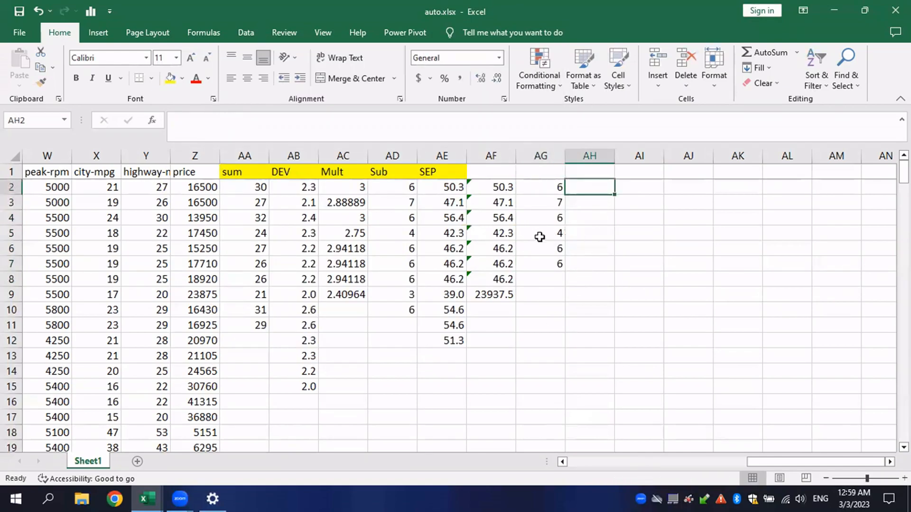
{"action": "left_click", "coordinate": [545, 190]}
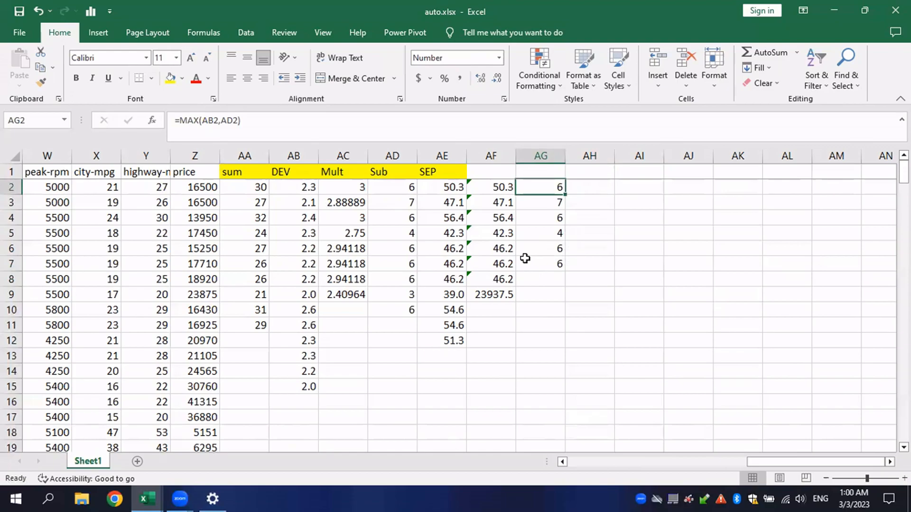
- Examine the price column and the rows of the dataset beneath its header row
{"action": "left_click_drag", "start_coordinate": [264, 246], "coordinate": [451, 264]}
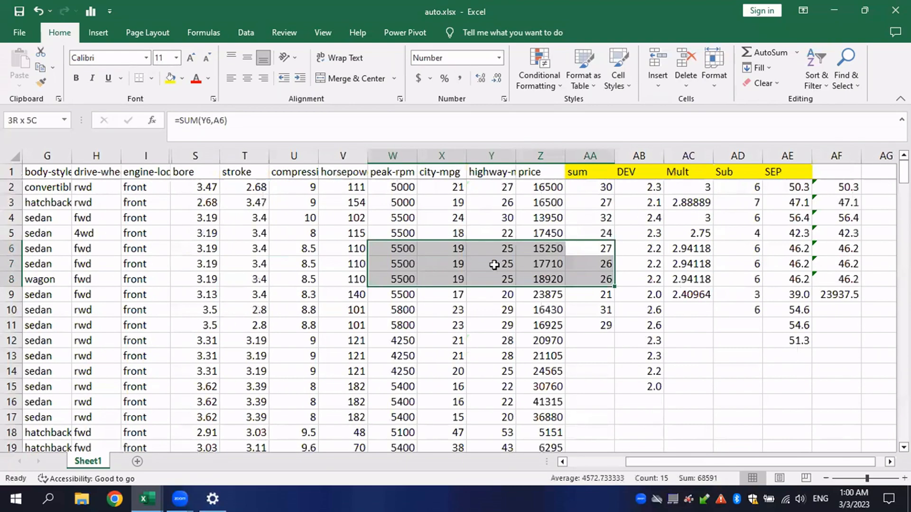
{"action": "left_click", "coordinate": [572, 213]}
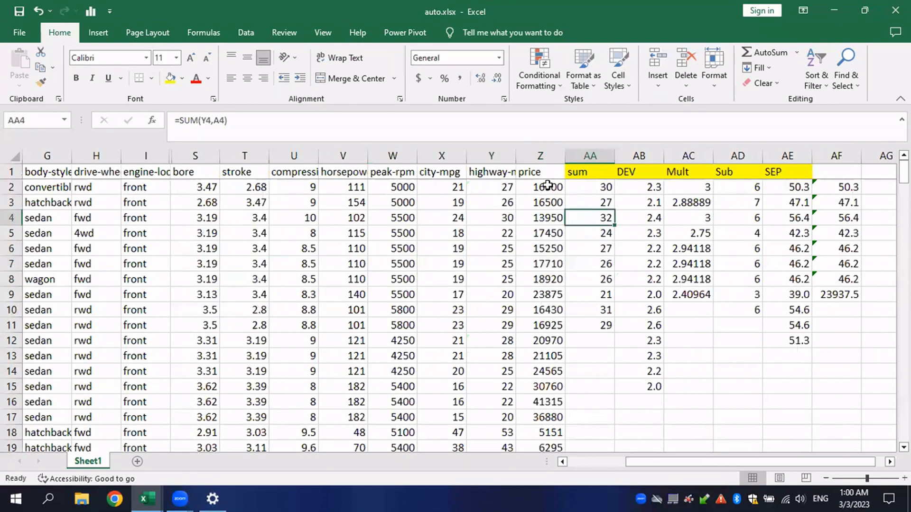
{"action": "mouse_move", "coordinate": [546, 182]}
{"action": "left_mouse_down"}
{"action": "mouse_move", "coordinate": [539, 265]}
{"action": "mouse_move", "coordinate": [533, 171]}
{"action": "left_mouse_up"}
{"action": "left_click", "coordinate": [540, 155]}
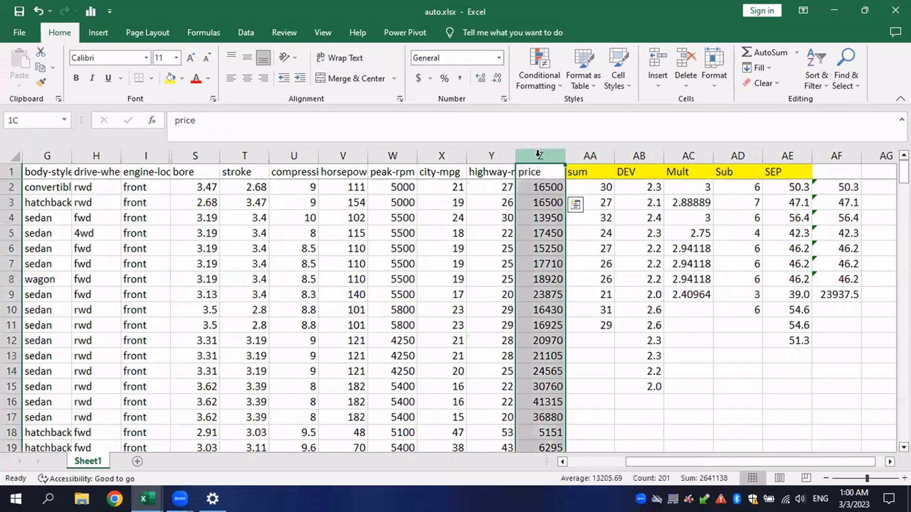
{"action": "scroll", "coordinate": [543, 246], "scroll_direction": "down", "scroll_amount": 2}
{"action": "left_click", "coordinate": [539, 264]}
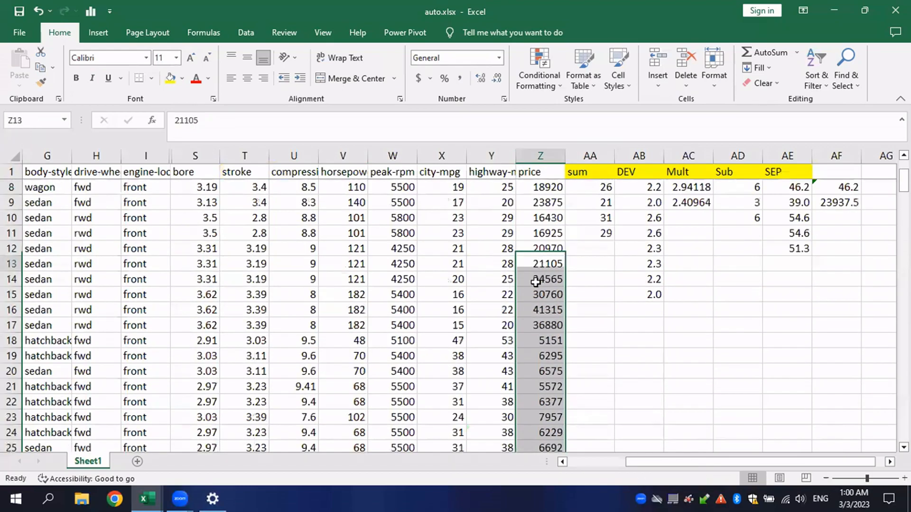
{"action": "left_click", "coordinate": [544, 295]}
{"action": "scroll", "coordinate": [540, 266], "scroll_direction": "down", "scroll_amount": 5}
{"action": "scroll", "coordinate": [537, 291], "scroll_direction": "up", "scroll_amount": 3}
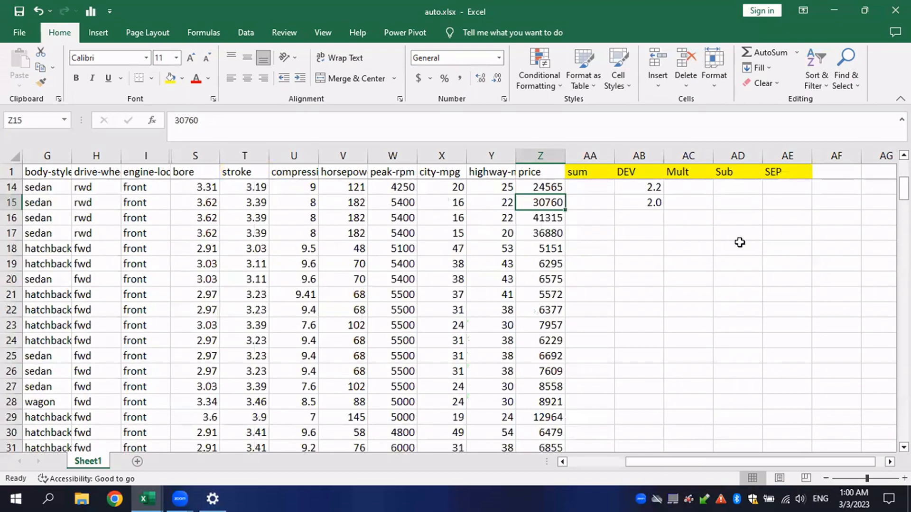
{"action": "scroll", "coordinate": [740, 243], "scroll_direction": "down", "scroll_amount": 3}
{"action": "left_click_drag", "start_coordinate": [904, 197], "coordinate": [882, 159]}
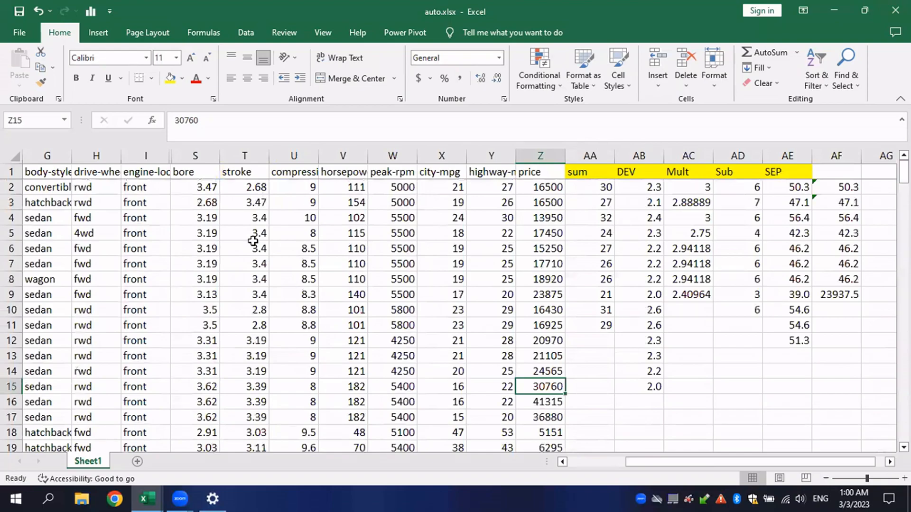
{"action": "scroll", "coordinate": [301, 328], "scroll_direction": "down", "scroll_amount": 1}
{"action": "scroll", "coordinate": [200, 284], "scroll_direction": "up", "scroll_amount": 1}
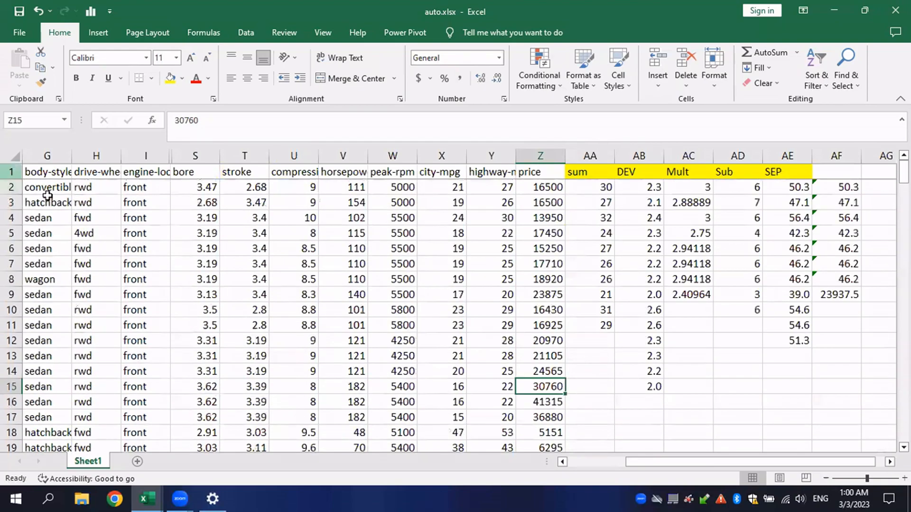
- Unfreeze the panes of the sheet
{"action": "left_click", "coordinate": [11, 171]}
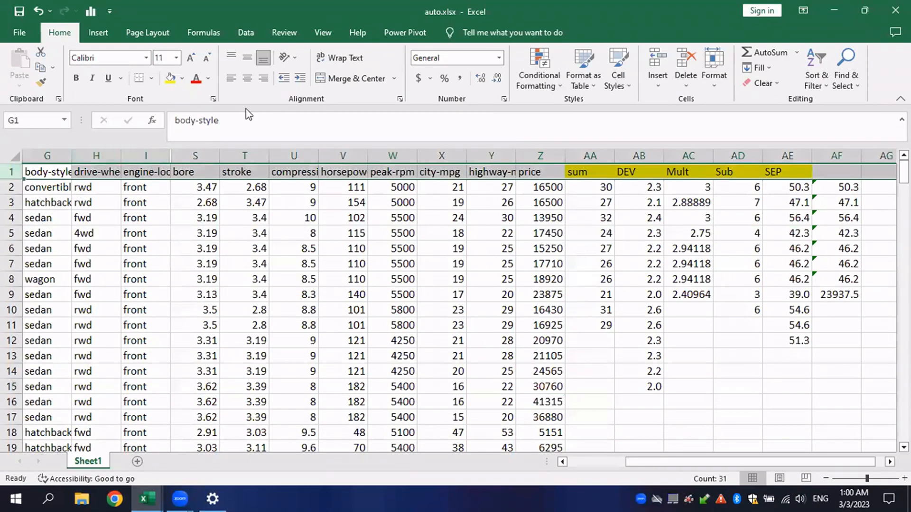
{"action": "left_click", "coordinate": [323, 32]}
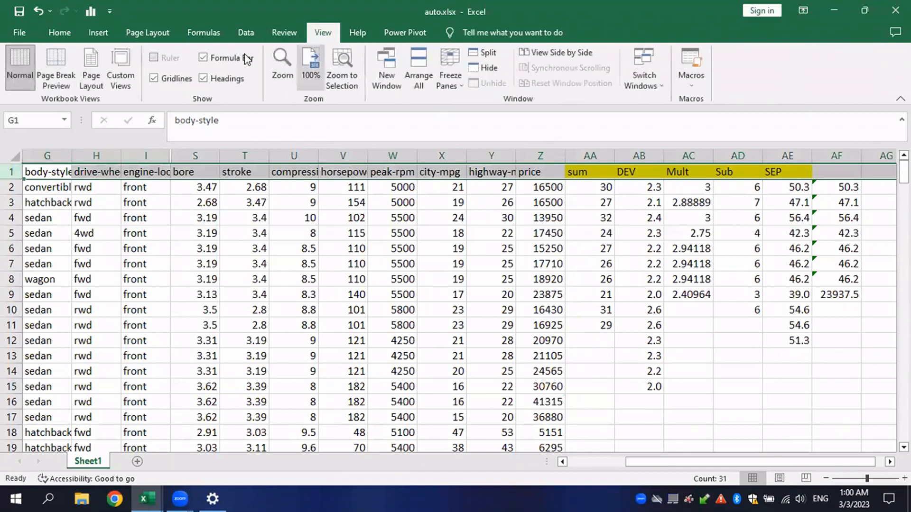
{"action": "left_click", "coordinate": [59, 33]}
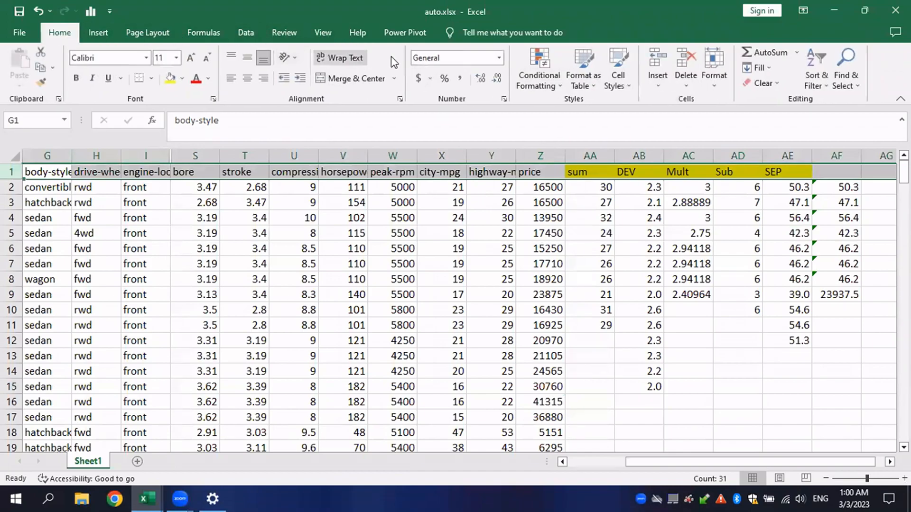
{"action": "left_click", "coordinate": [323, 32]}
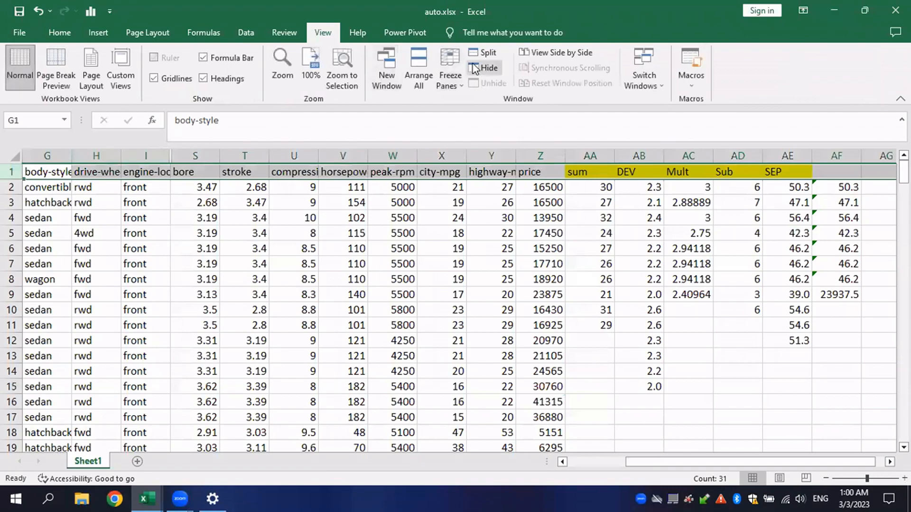
{"action": "left_click", "coordinate": [450, 76]}
{"action": "left_click", "coordinate": [498, 97]}
{"action": "left_click", "coordinate": [295, 233]}
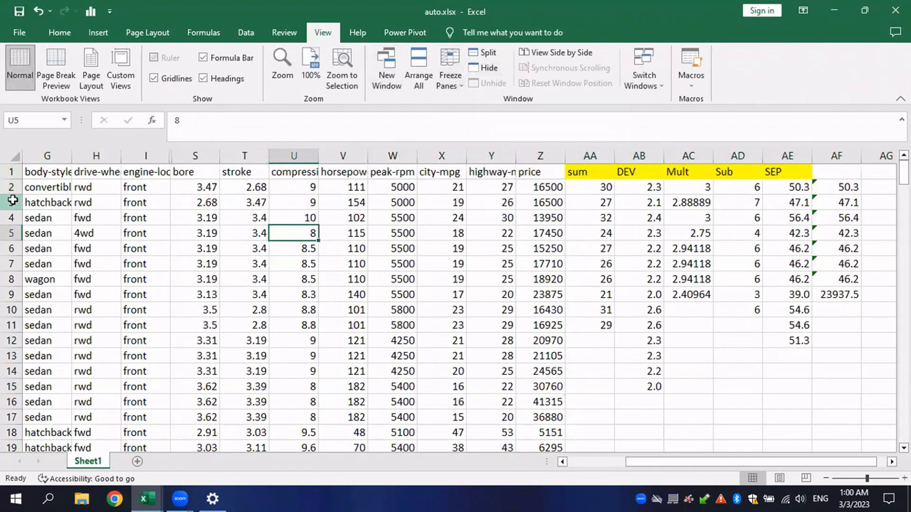
- Freeze the top row of the sheet and check how the header behaves
{"action": "left_click", "coordinate": [13, 204]}
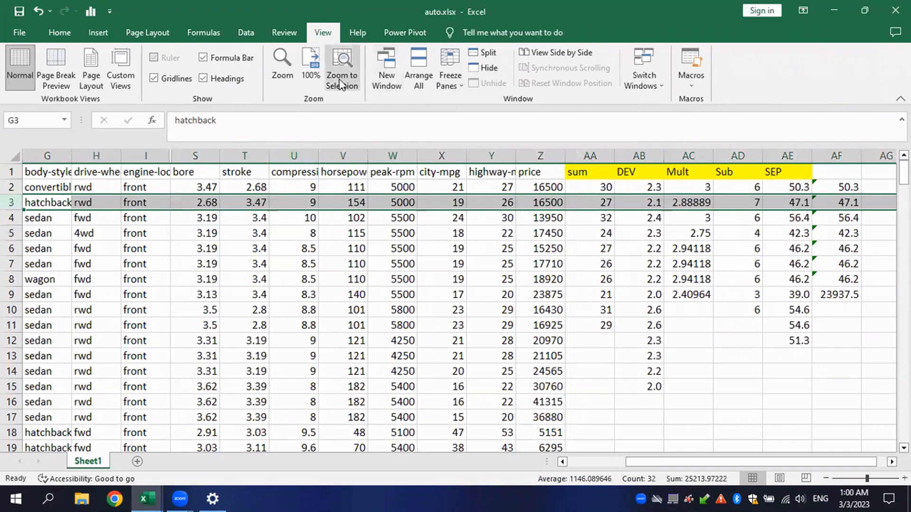
{"action": "left_click", "coordinate": [452, 86]}
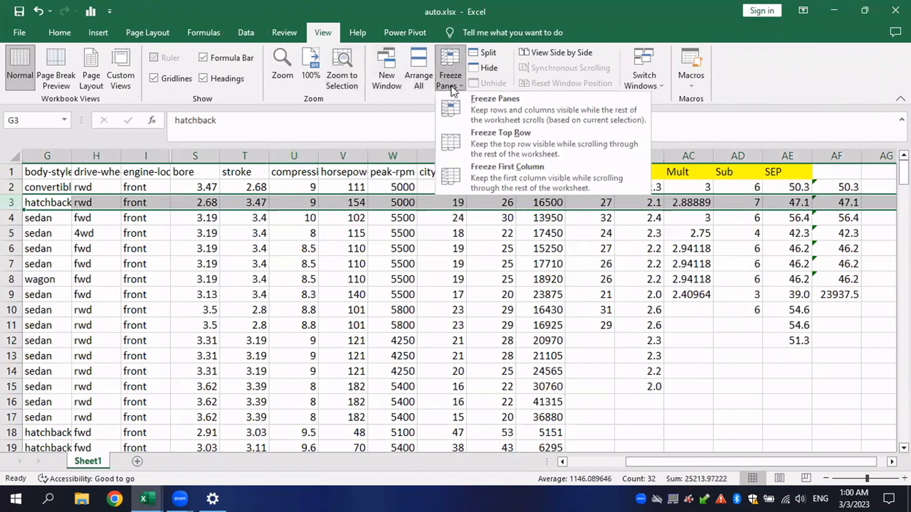
{"action": "left_click", "coordinate": [508, 141]}
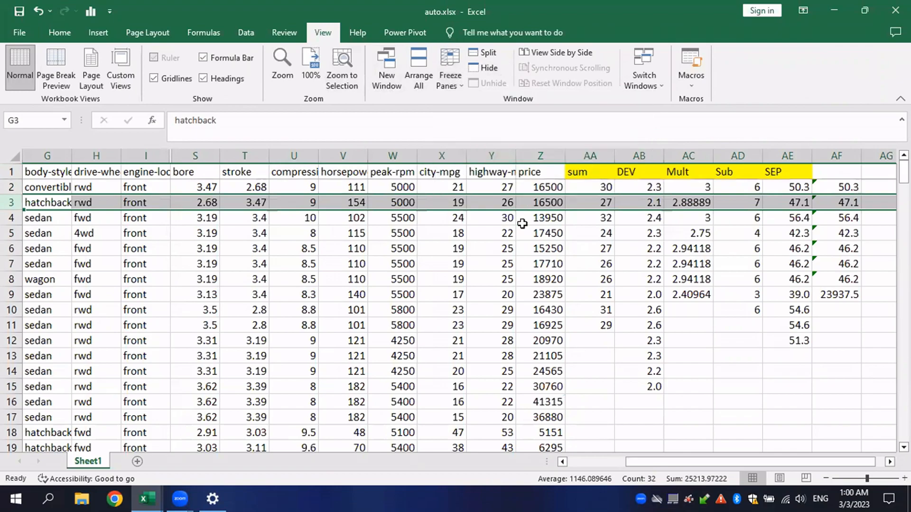
{"action": "scroll", "coordinate": [475, 280], "scroll_direction": "down", "scroll_amount": 3}
{"action": "scroll", "coordinate": [401, 253], "scroll_direction": "up", "scroll_amount": 1}
{"action": "scroll", "coordinate": [401, 253], "scroll_direction": "up", "scroll_amount": 3}
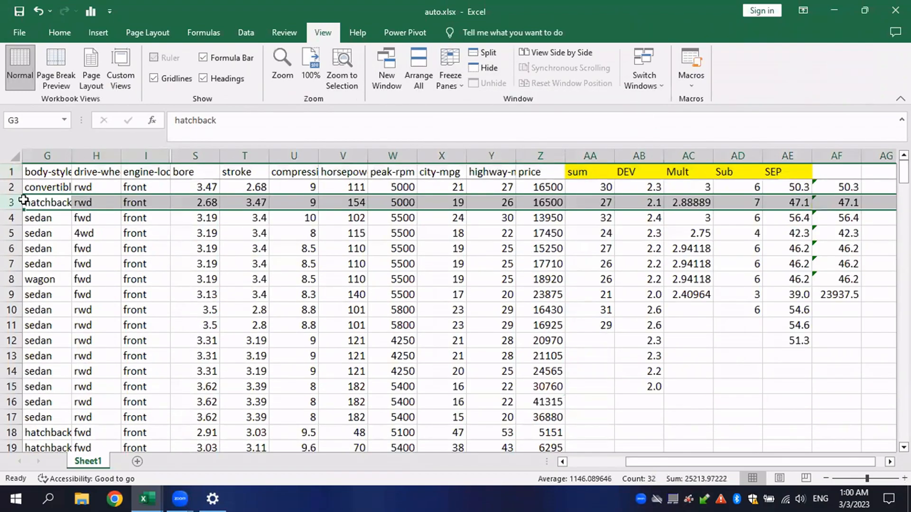
- Reapply the Freeze Top Row option and check the header row again
{"action": "left_click", "coordinate": [450, 75]}
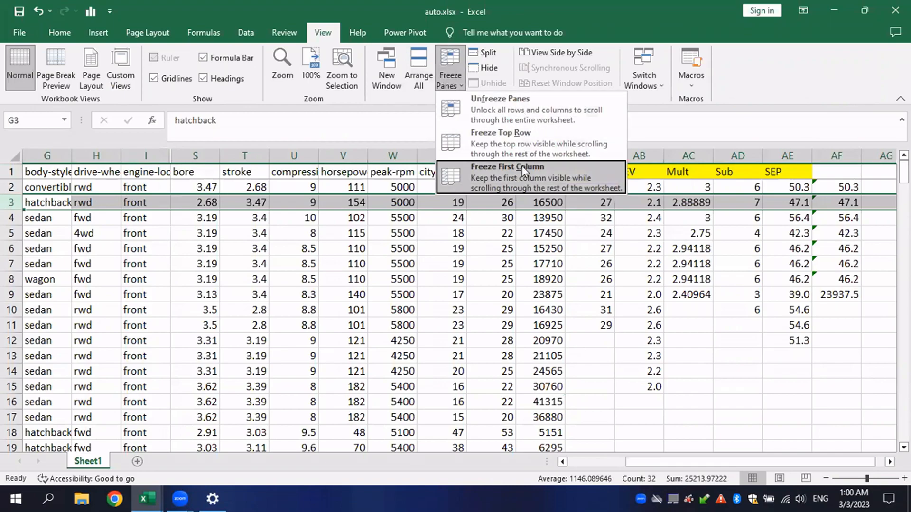
{"action": "left_click", "coordinate": [524, 140]}
{"action": "left_click", "coordinate": [440, 248]}
{"action": "scroll", "coordinate": [392, 241], "scroll_direction": "down", "scroll_amount": 2}
{"action": "scroll", "coordinate": [356, 241], "scroll_direction": "up", "scroll_amount": 2}
- Remove the top-row freeze from the sheet with header row 1 selected
{"action": "left_click", "coordinate": [17, 219]}
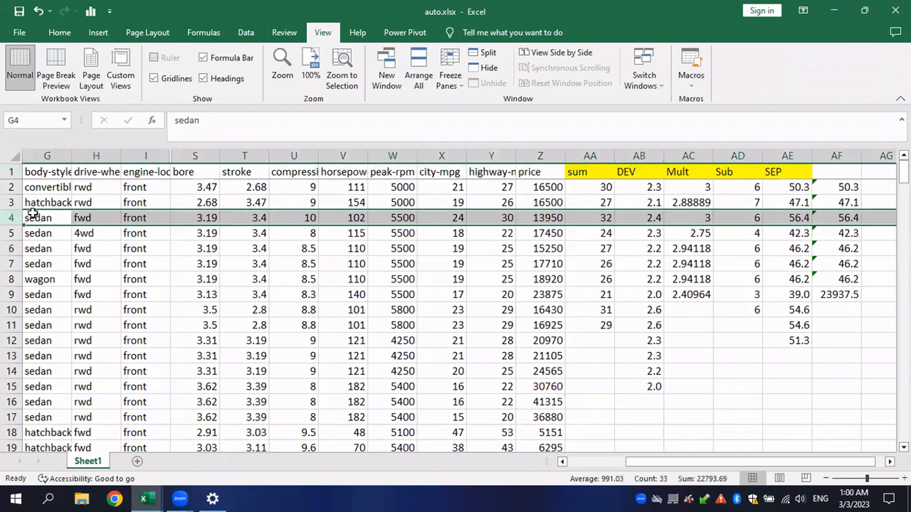
{"action": "left_click", "coordinate": [11, 172]}
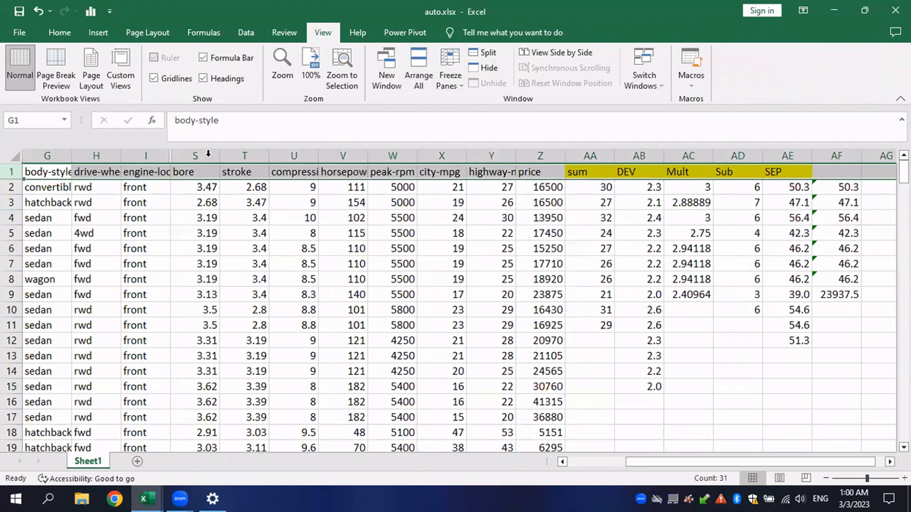
{"action": "left_click", "coordinate": [449, 76]}
{"action": "left_click", "coordinate": [448, 112]}
{"action": "left_click", "coordinate": [205, 295]}
{"action": "scroll", "coordinate": [63, 259], "scroll_direction": "down", "scroll_amount": 2}
{"action": "scroll", "coordinate": [64, 258], "scroll_direction": "up", "scroll_amount": 2}
- Freeze rows 1 to 3 by applying Freeze Panes at row 4, and check them against the lower rows
{"action": "left_click", "coordinate": [11, 218]}
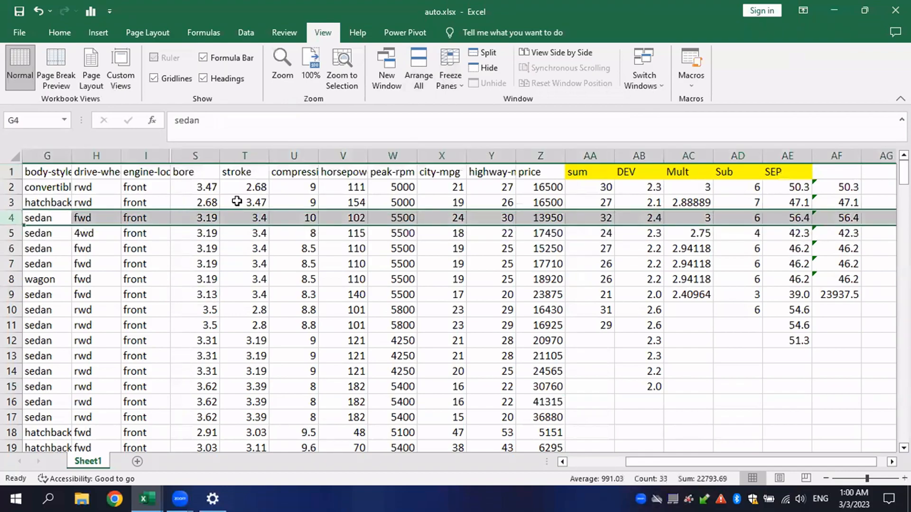
{"action": "left_click", "coordinate": [448, 78]}
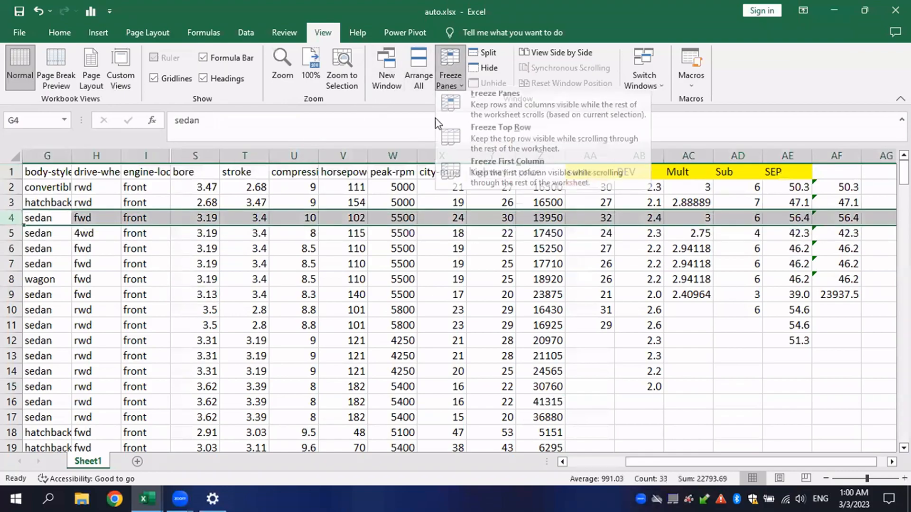
{"action": "left_click", "coordinate": [526, 100]}
{"action": "scroll", "coordinate": [416, 297], "scroll_direction": "down", "scroll_amount": 18}
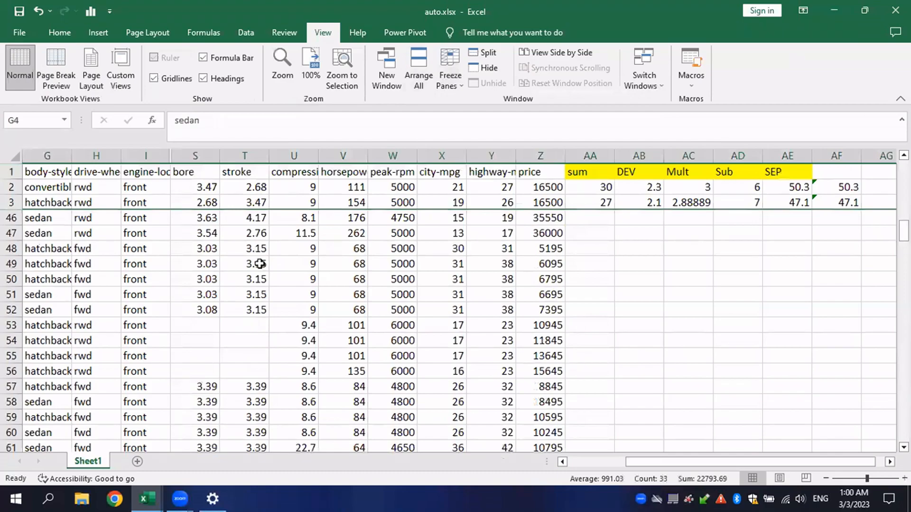
{"action": "scroll", "coordinate": [190, 209], "scroll_direction": "down", "scroll_amount": 14}
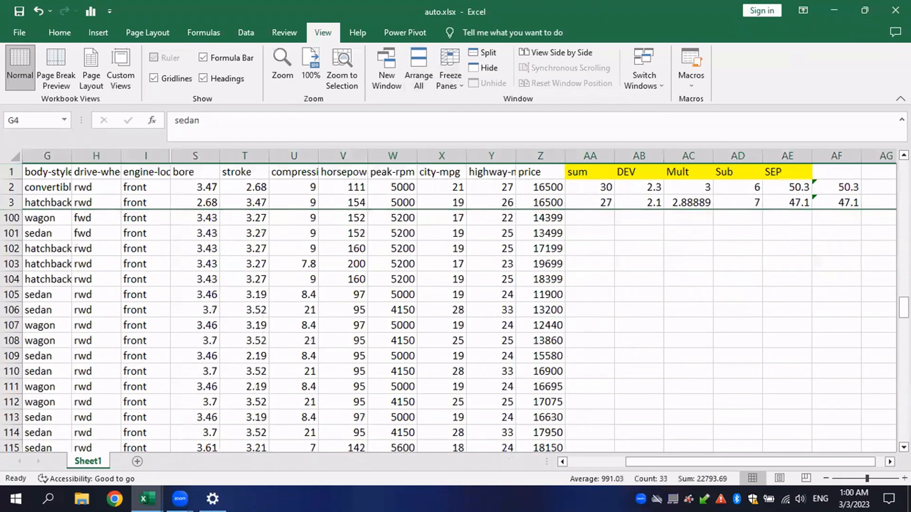
{"action": "scroll", "coordinate": [525, 332], "scroll_direction": "down", "scroll_amount": 20}
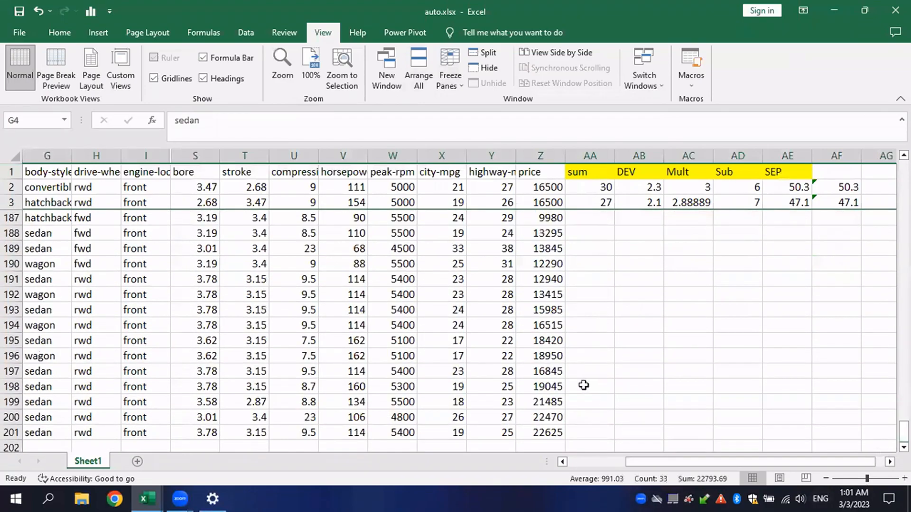
- Select cell Z203 below the price data and widen the price column
{"action": "scroll", "coordinate": [524, 383], "scroll_direction": "down", "scroll_amount": 6}
{"action": "left_click", "coordinate": [541, 248]}
{"action": "scroll", "coordinate": [546, 204], "scroll_direction": "up", "scroll_amount": 3}
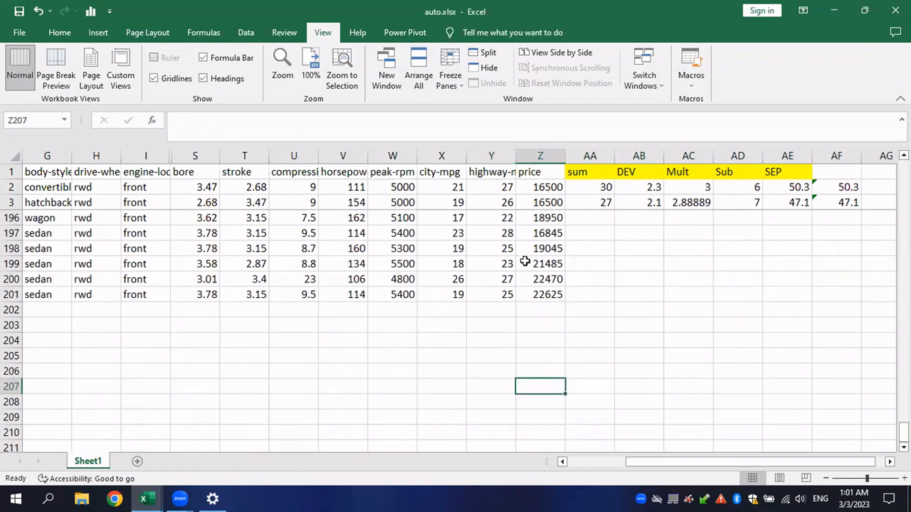
{"action": "left_click", "coordinate": [542, 325]}
{"action": "left_click_drag", "start_coordinate": [567, 157], "coordinate": [599, 157]}
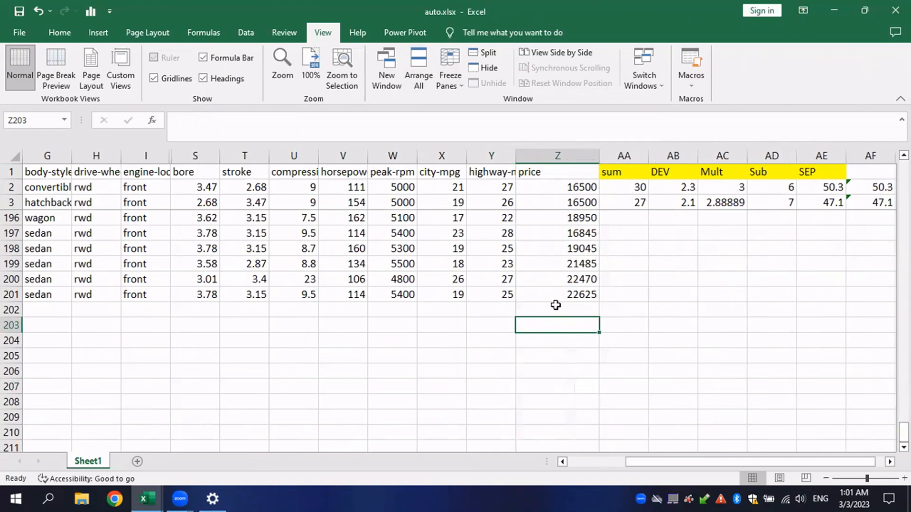
- Enter the formula =SUM(Z2,Z201) in cell Z203 below the price data
{"action": "type", "text": "="}
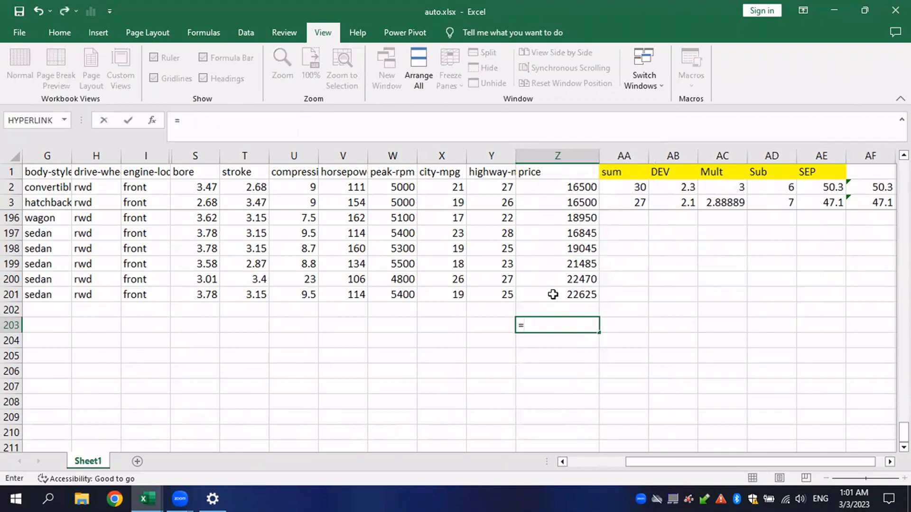
{"action": "type", "text": "sum("}
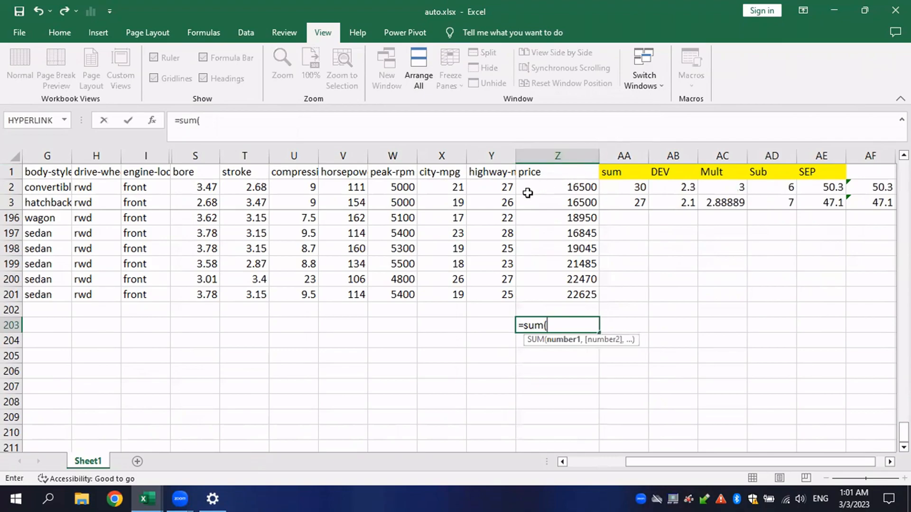
{"action": "left_click", "coordinate": [555, 188]}
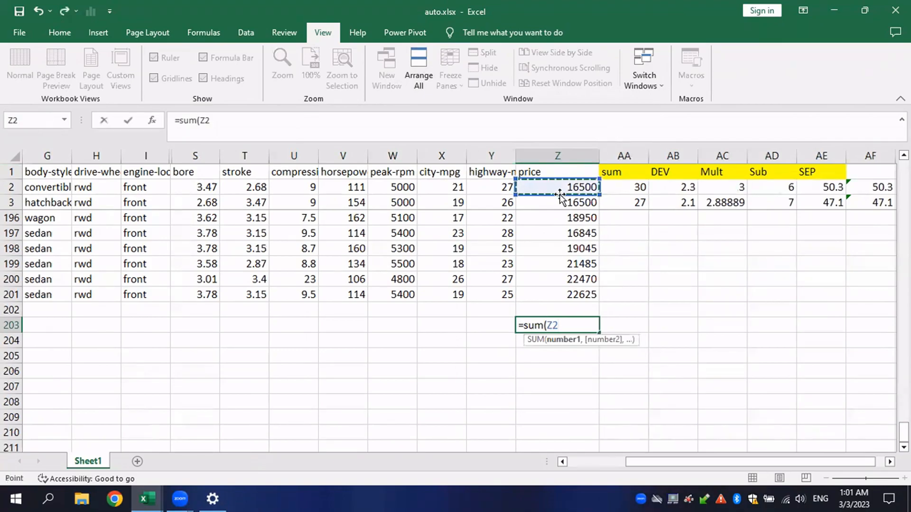
{"action": "type", "text": ","}
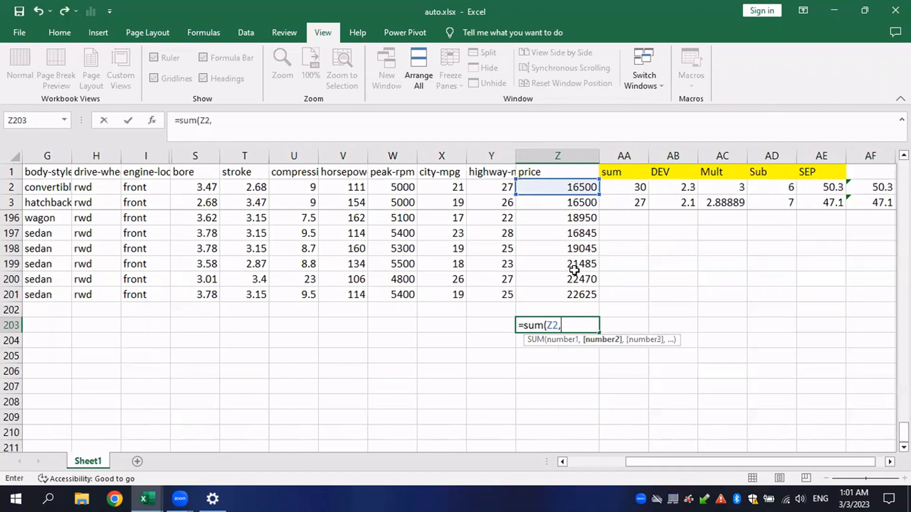
{"action": "left_click", "coordinate": [568, 295]}
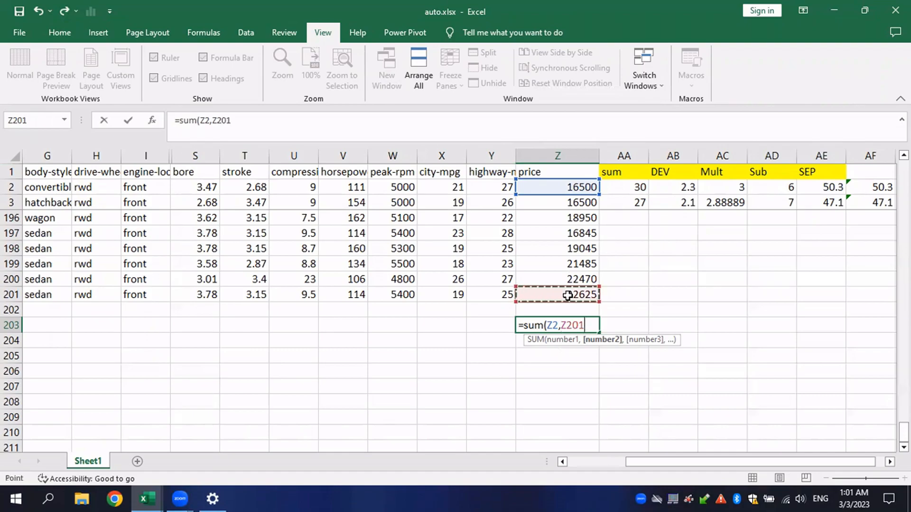
{"action": "type", "text": ")"}
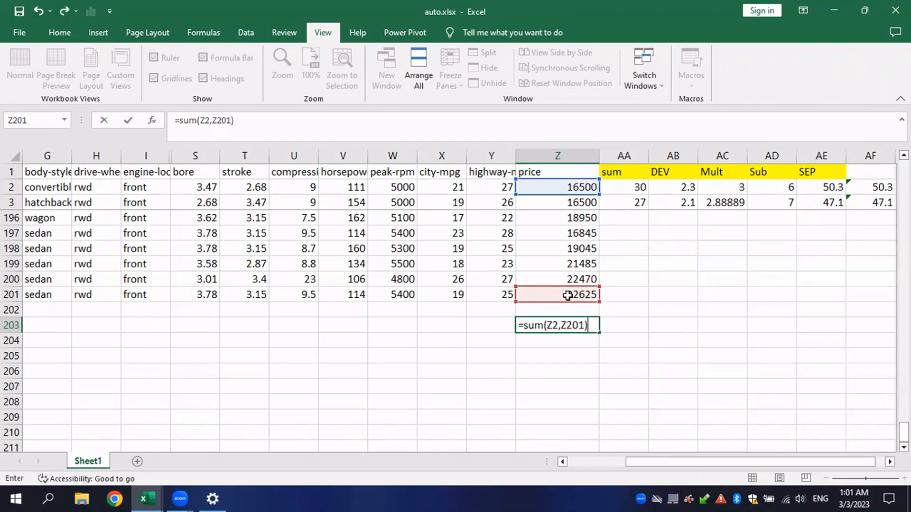
{"action": "key", "text": "Return"}
{"action": "left_click", "coordinate": [575, 326]}
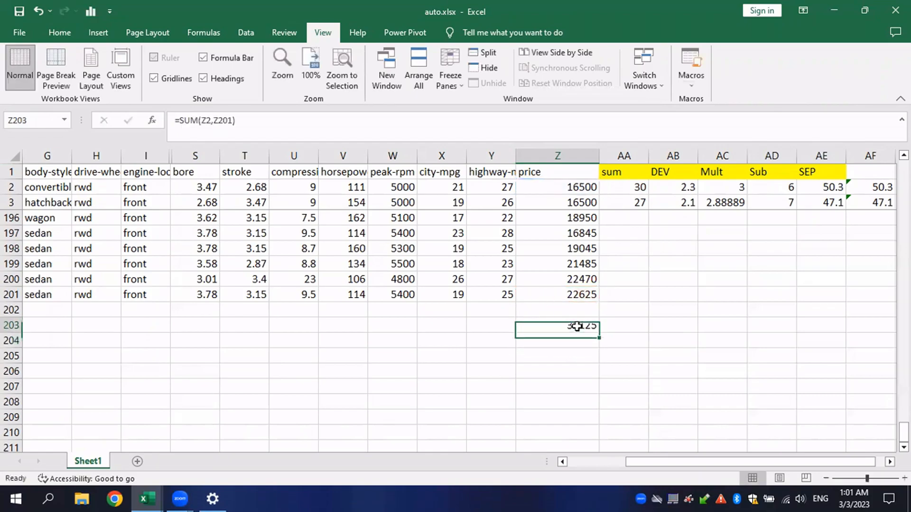
- Inspect the SUM formula in Z203 against the price rows above and delete it from the cell
{"action": "scroll", "coordinate": [573, 313], "scroll_direction": "up", "scroll_amount": 3}
{"action": "scroll", "coordinate": [573, 312], "scroll_direction": "down", "scroll_amount": 3}
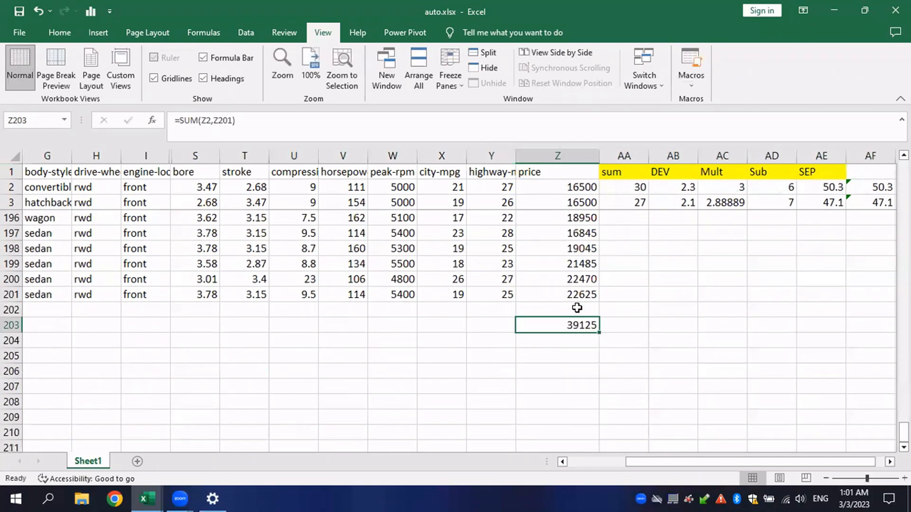
{"action": "scroll", "coordinate": [580, 324], "scroll_direction": "up", "scroll_amount": 7}
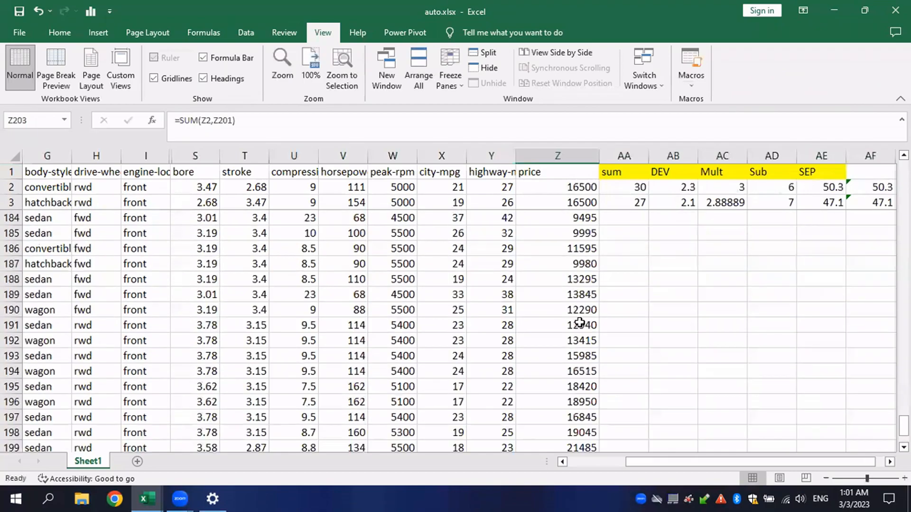
{"action": "scroll", "coordinate": [580, 324], "scroll_direction": "up", "scroll_amount": 5}
{"action": "scroll", "coordinate": [580, 324], "scroll_direction": "down", "scroll_amount": 8}
{"action": "scroll", "coordinate": [579, 324], "scroll_direction": "down", "scroll_amount": 4}
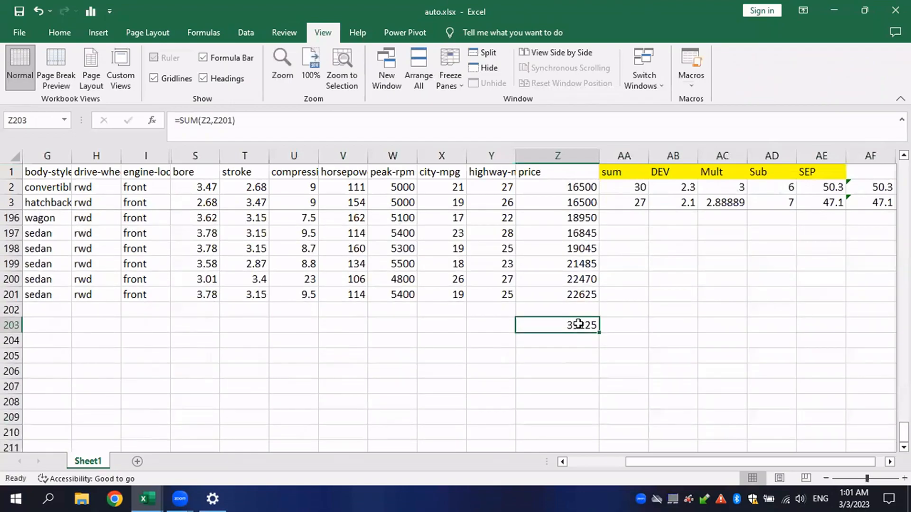
{"action": "scroll", "coordinate": [582, 427], "scroll_direction": "down", "scroll_amount": 1}
{"action": "double_click", "coordinate": [570, 327]}
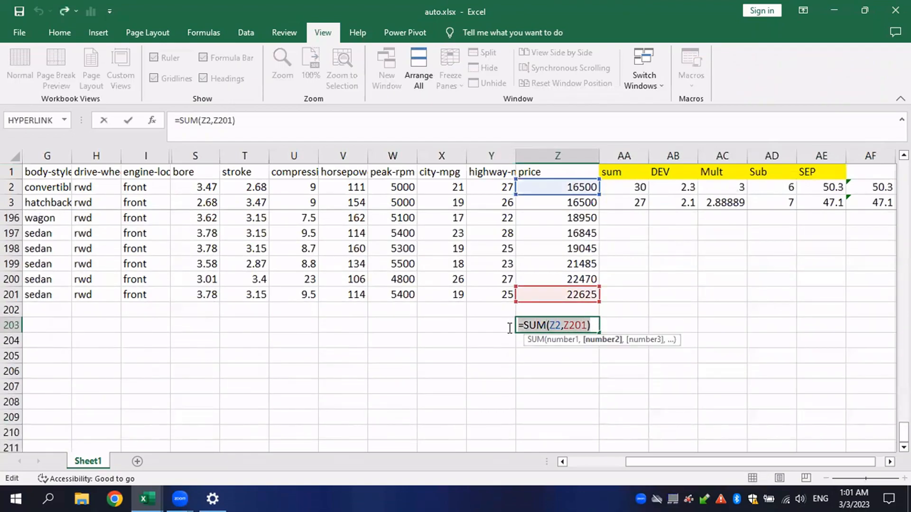
{"action": "key", "text": "Escape"}
{"action": "key", "text": "Delete"}
{"action": "key", "text": "Down"}
{"action": "key", "text": "Down"}
- Look through the price column's rows and the empty cells beneath the last entry
{"action": "scroll", "coordinate": [561, 272], "scroll_direction": "down", "scroll_amount": 3}
{"action": "scroll", "coordinate": [550, 313], "scroll_direction": "up", "scroll_amount": 4}
{"action": "scroll", "coordinate": [545, 330], "scroll_direction": "down", "scroll_amount": 1}
{"action": "left_click", "coordinate": [539, 342]}
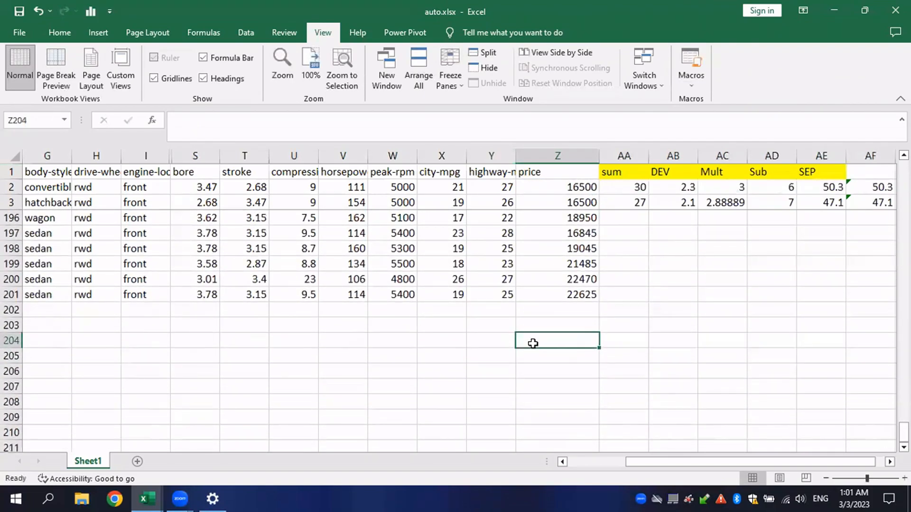
{"action": "scroll", "coordinate": [551, 339], "scroll_direction": "up", "scroll_amount": 2}
{"action": "scroll", "coordinate": [553, 338], "scroll_direction": "down", "scroll_amount": 1}
{"action": "scroll", "coordinate": [576, 323], "scroll_direction": "up", "scroll_amount": 8}
{"action": "scroll", "coordinate": [593, 328], "scroll_direction": "up", "scroll_amount": 20}
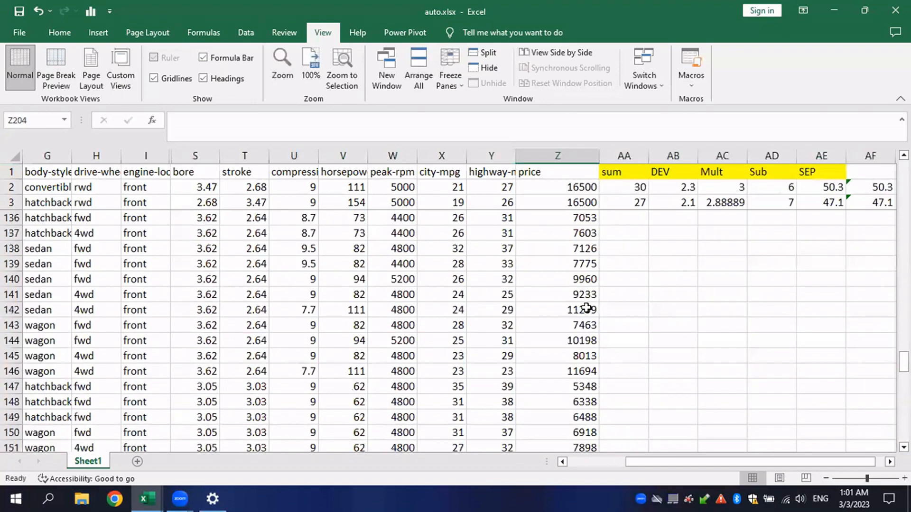
{"action": "scroll", "coordinate": [575, 304], "scroll_direction": "down", "scroll_amount": 20}
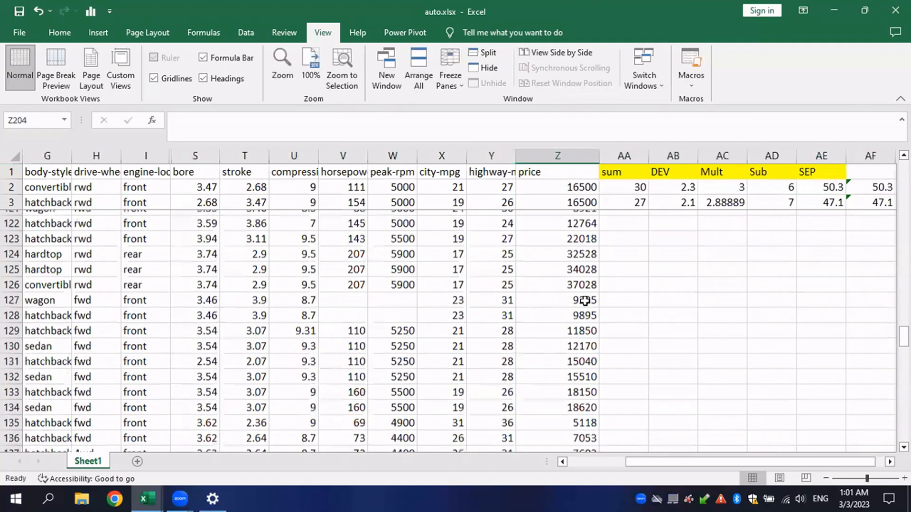
{"action": "scroll", "coordinate": [584, 305], "scroll_direction": "down", "scroll_amount": 12}
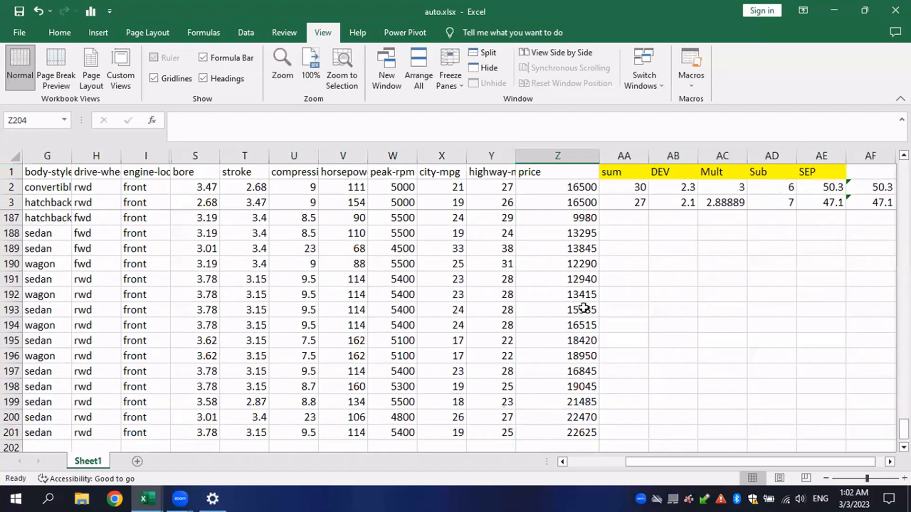
{"action": "scroll", "coordinate": [581, 307], "scroll_direction": "up", "scroll_amount": 20}
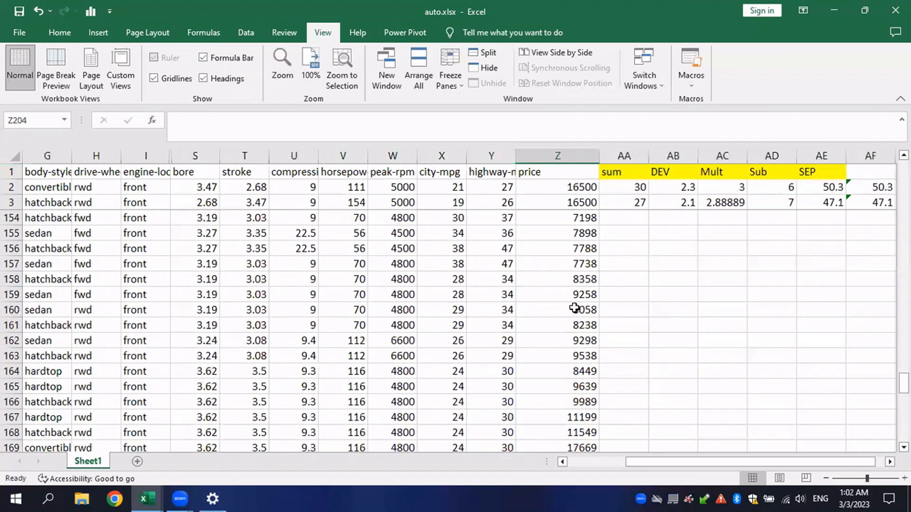
{"action": "scroll", "coordinate": [564, 279], "scroll_direction": "down", "scroll_amount": 20}
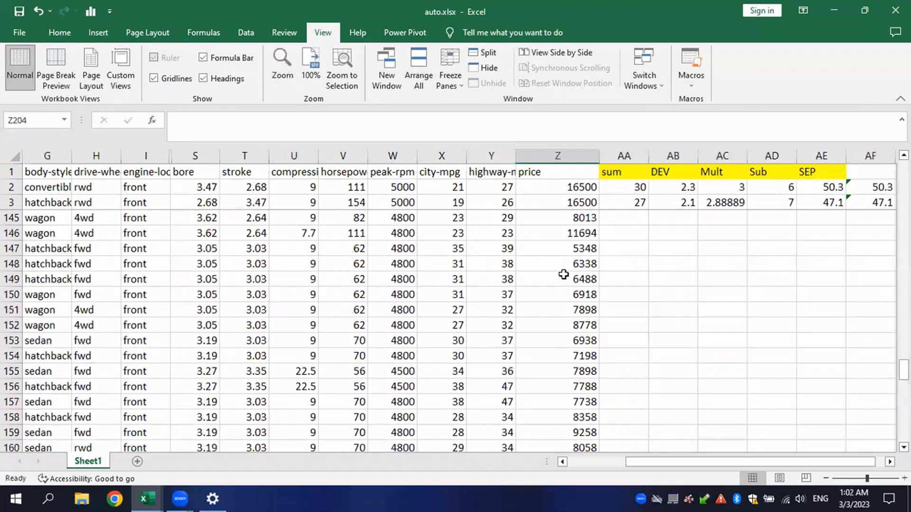
{"action": "scroll", "coordinate": [566, 283], "scroll_direction": "down", "scroll_amount": 9}
{"action": "left_click", "coordinate": [548, 237]}
{"action": "scroll", "coordinate": [546, 280], "scroll_direction": "up", "scroll_amount": 12}
{"action": "scroll", "coordinate": [550, 271], "scroll_direction": "down", "scroll_amount": 12}
- Begin a SUM formula in cell Z207 below the price data, entering =SUM(Z) as its initial form
{"action": "left_click", "coordinate": [545, 248]}
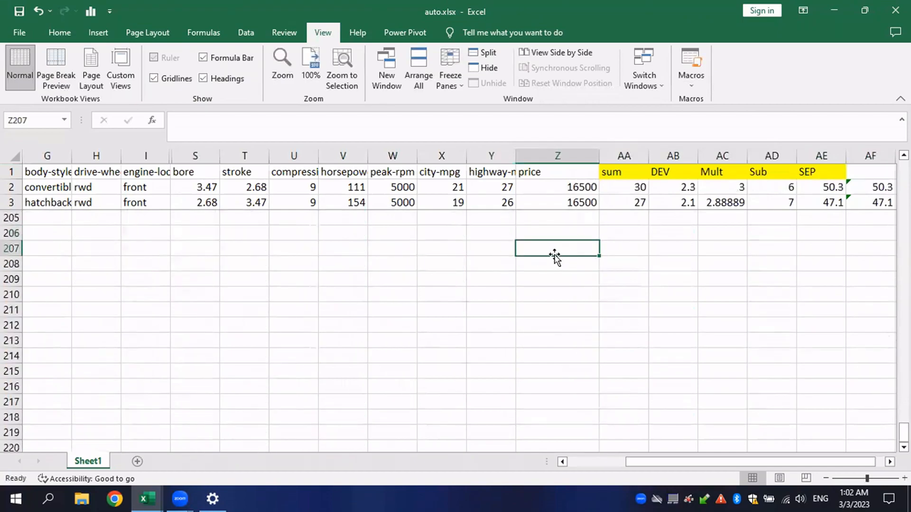
{"action": "type", "text": "="}
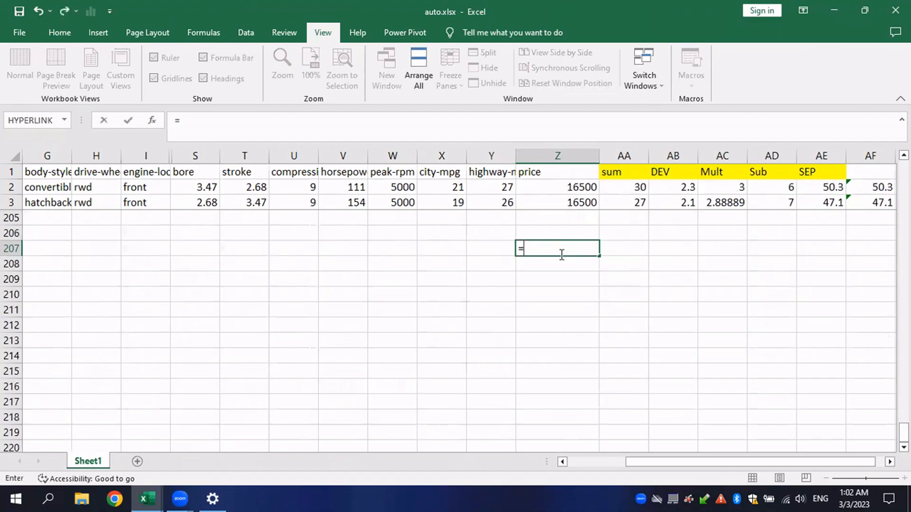
{"action": "scroll", "coordinate": [561, 255], "scroll_direction": "up", "scroll_amount": 2}
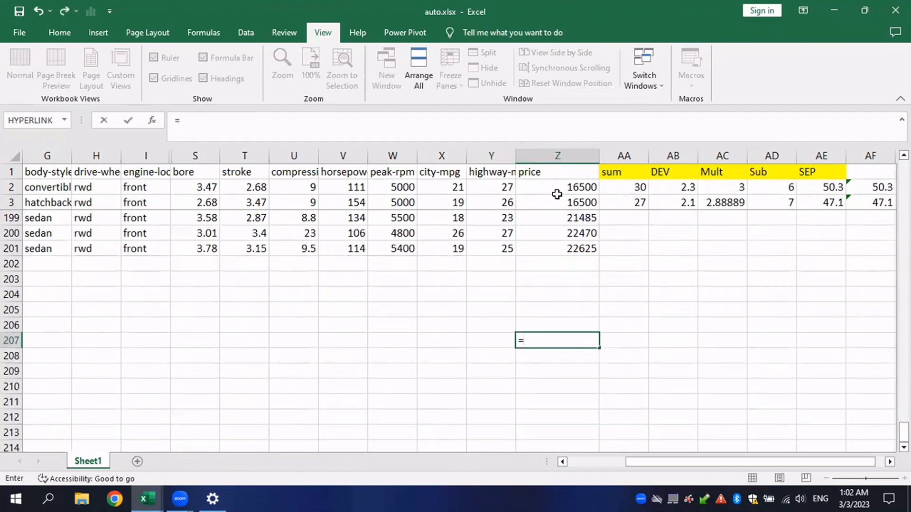
{"action": "type", "text": "su"}
{"action": "key", "text": "BackSpace"}
{"action": "type", "text": "SUM("}
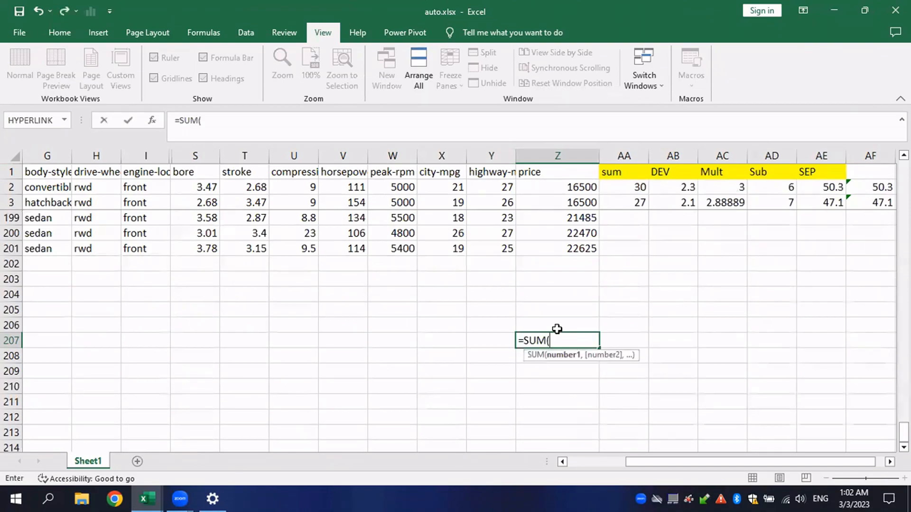
{"action": "type", "text": "Z"}
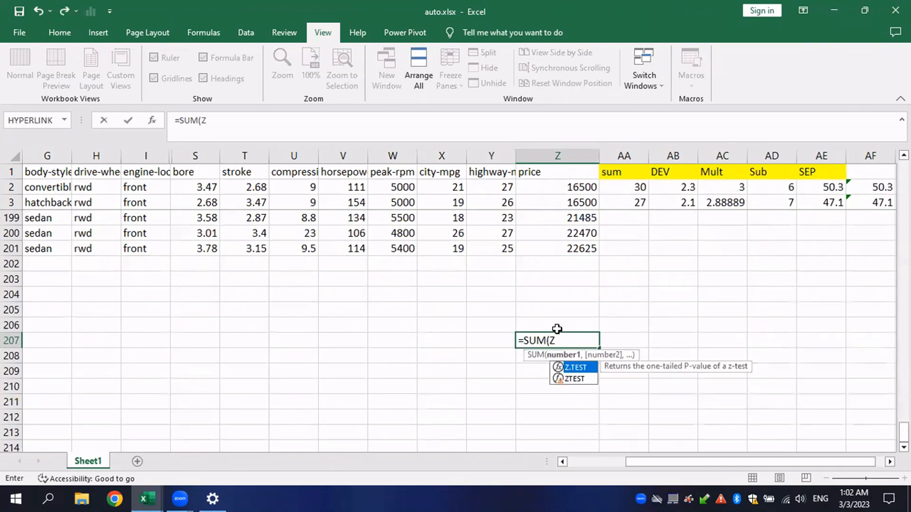
{"action": "left_click", "coordinate": [568, 189]}
{"action": "scroll", "coordinate": [546, 199], "scroll_direction": "up", "scroll_amount": 1}
{"action": "scroll", "coordinate": [546, 199], "scroll_direction": "down", "scroll_amount": 1}
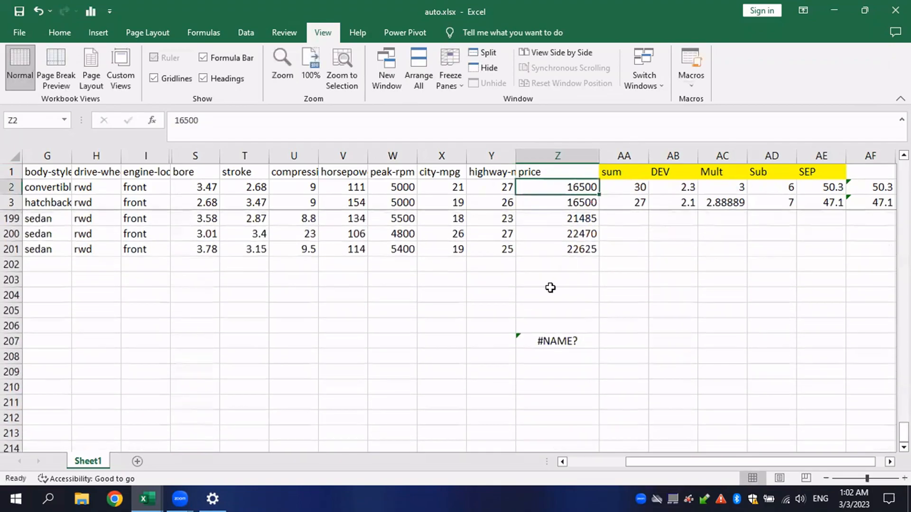
- Correct the formula in Z207 to =SUM(Z2:Z201) so it totals the whole price column
{"action": "double_click", "coordinate": [565, 340]}
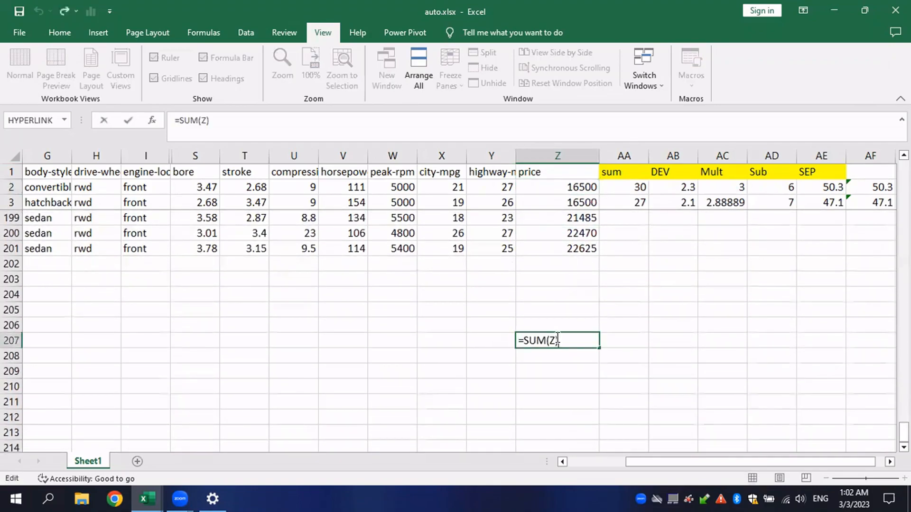
{"action": "left_click", "coordinate": [558, 340]}
{"action": "type", "text": "2:"}
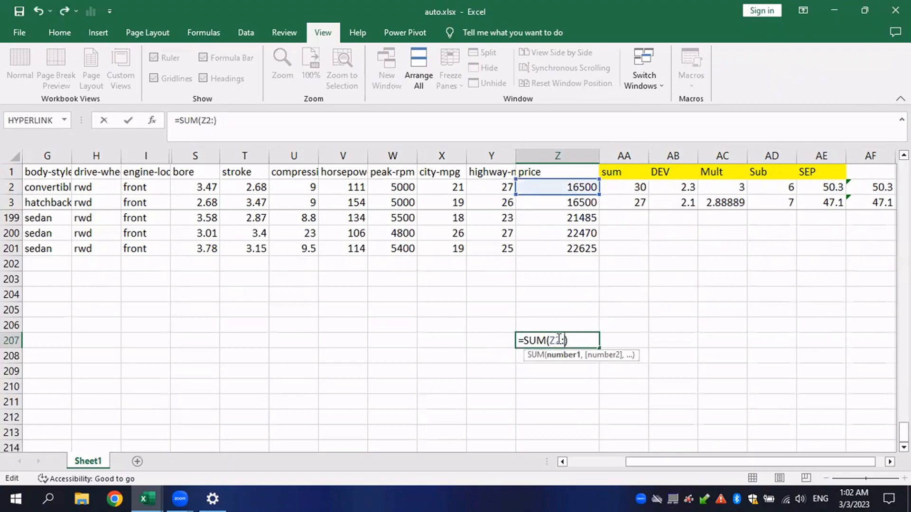
{"action": "left_click", "coordinate": [575, 244]}
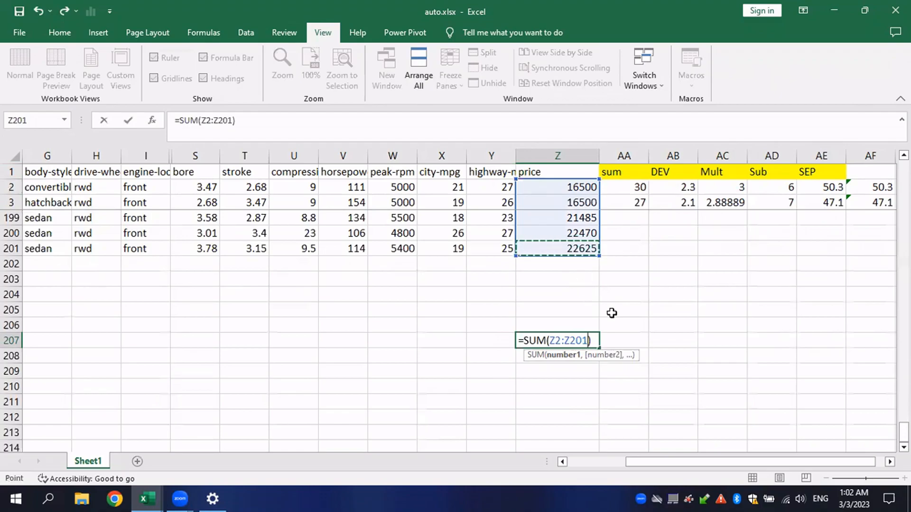
{"action": "key", "text": "Return"}
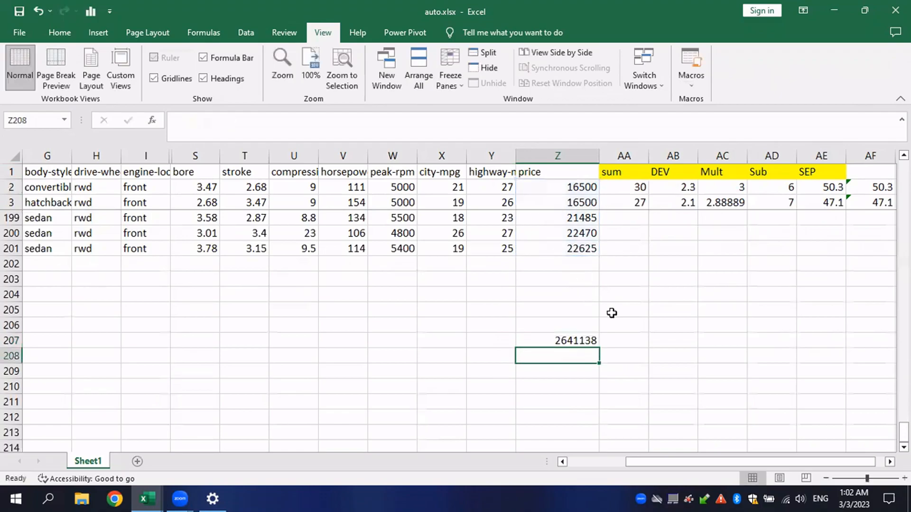
- Review the cell range used by the price total formula in Z207
{"action": "left_click", "coordinate": [555, 341]}
{"action": "scroll", "coordinate": [604, 316], "scroll_direction": "down", "scroll_amount": 1}
{"action": "scroll", "coordinate": [603, 315], "scroll_direction": "down", "scroll_amount": 1}
{"action": "scroll", "coordinate": [593, 313], "scroll_direction": "up", "scroll_amount": 3}
{"action": "scroll", "coordinate": [578, 273], "scroll_direction": "down", "scroll_amount": 4}
{"action": "left_click", "coordinate": [550, 281]}
{"action": "left_click", "coordinate": [563, 252]}
{"action": "double_click", "coordinate": [571, 247]}
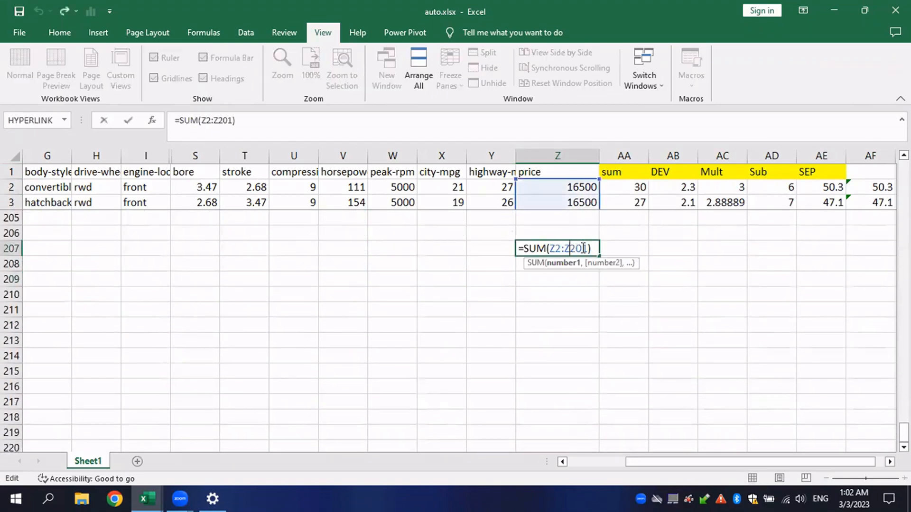
{"action": "key", "text": "Return"}
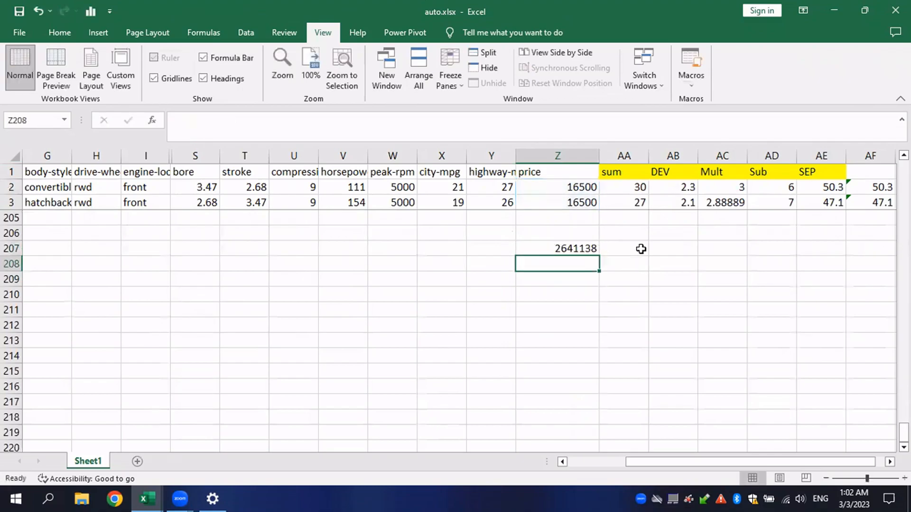
- Fill the price total formula from Z207 across row 207 through column AD
{"action": "left_click", "coordinate": [579, 248]}
{"action": "left_click_drag", "start_coordinate": [601, 255], "coordinate": [799, 255]}
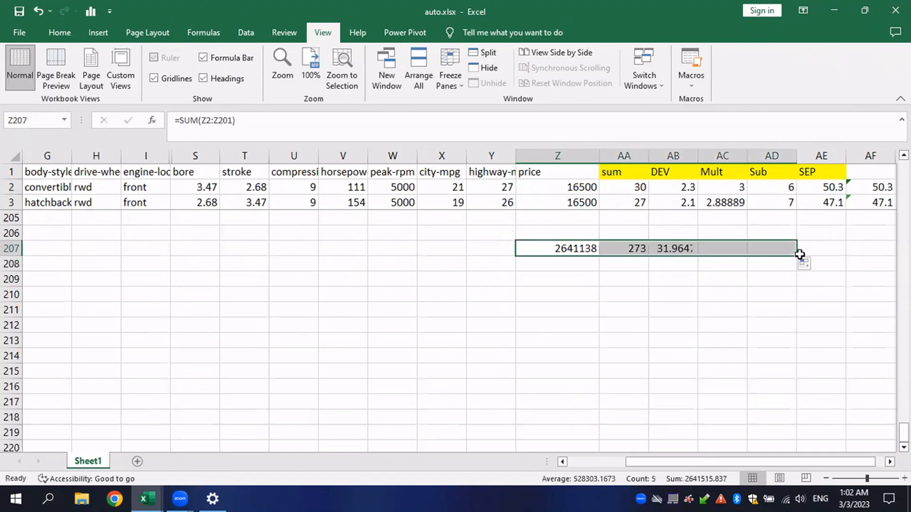
{"action": "scroll", "coordinate": [696, 277], "scroll_direction": "up", "scroll_amount": 2}
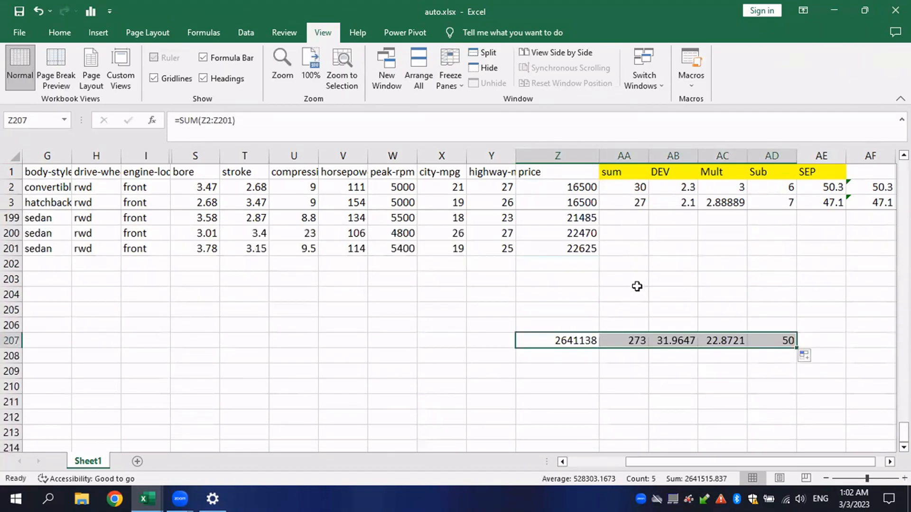
{"action": "scroll", "coordinate": [633, 234], "scroll_direction": "down", "scroll_amount": 1}
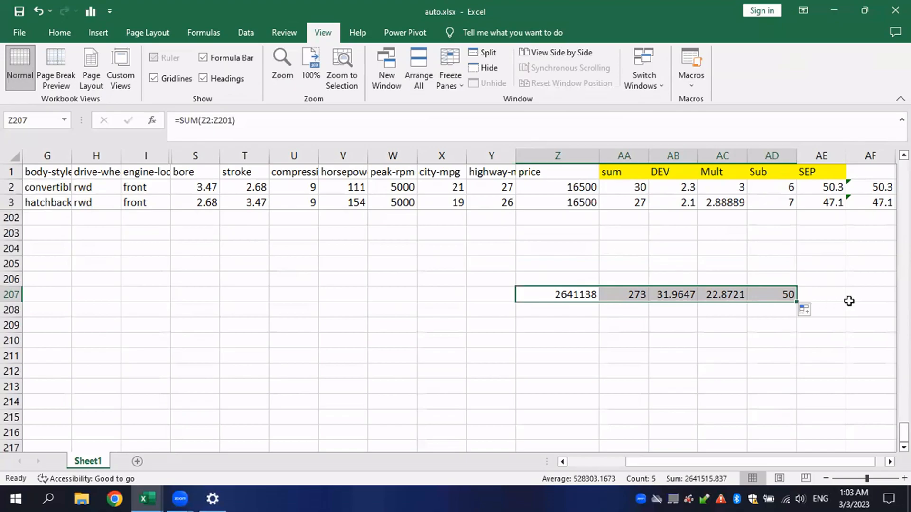
- Calculate 20 percent of the price total in cell Z209 with the formula =Z207*20/100
{"action": "left_click", "coordinate": [568, 328]}
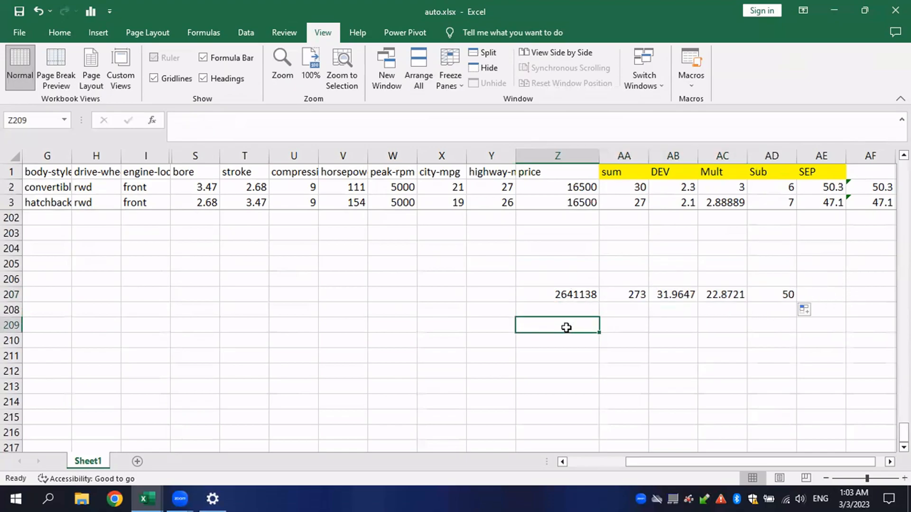
{"action": "left_click", "coordinate": [572, 299]}
{"action": "left_click", "coordinate": [563, 326]}
{"action": "type", "text": "="}
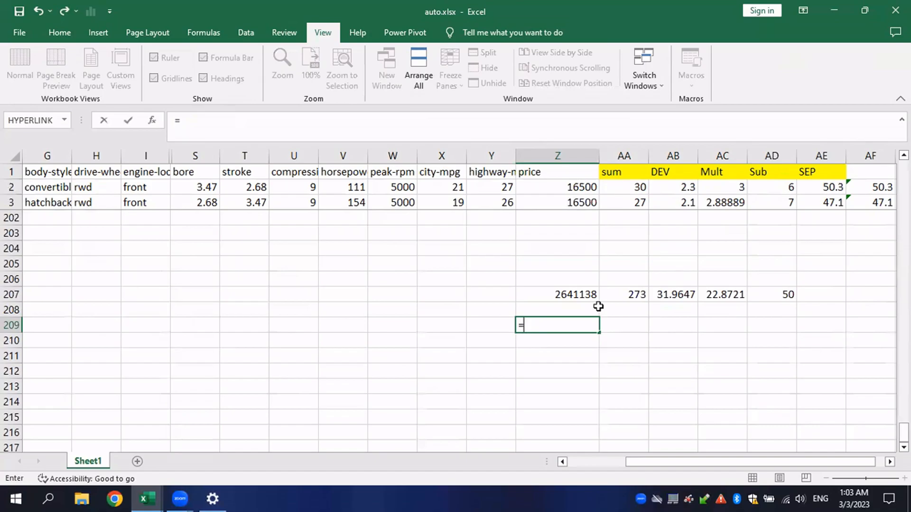
{"action": "left_click", "coordinate": [558, 296]}
{"action": "type", "text": "*"}
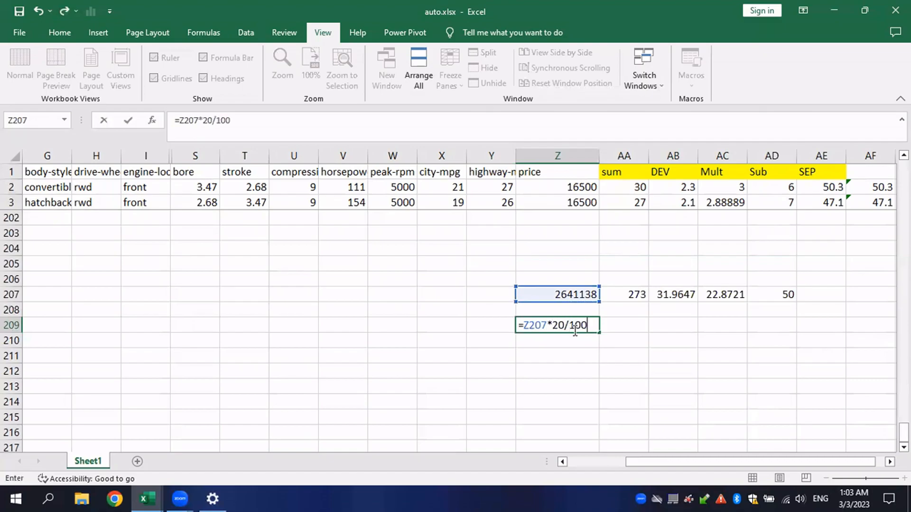
{"action": "key", "text": "Return"}
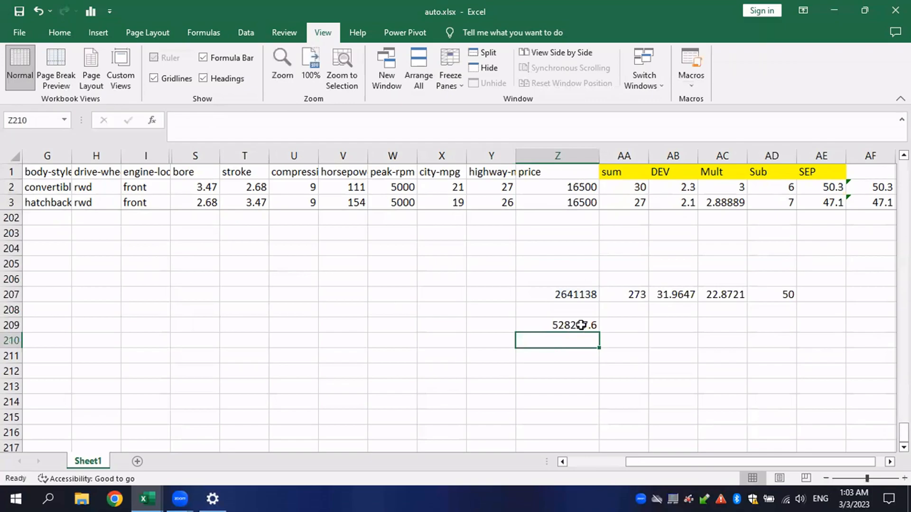
- Fill the percentage formula from Z209 across row 209 through column AD and label the row 20% in cell Y209
{"action": "left_click", "coordinate": [585, 325]}
{"action": "left_click_drag", "start_coordinate": [600, 333], "coordinate": [788, 327]}
{"action": "left_click", "coordinate": [486, 325]}
{"action": "type", "text": "20%"}
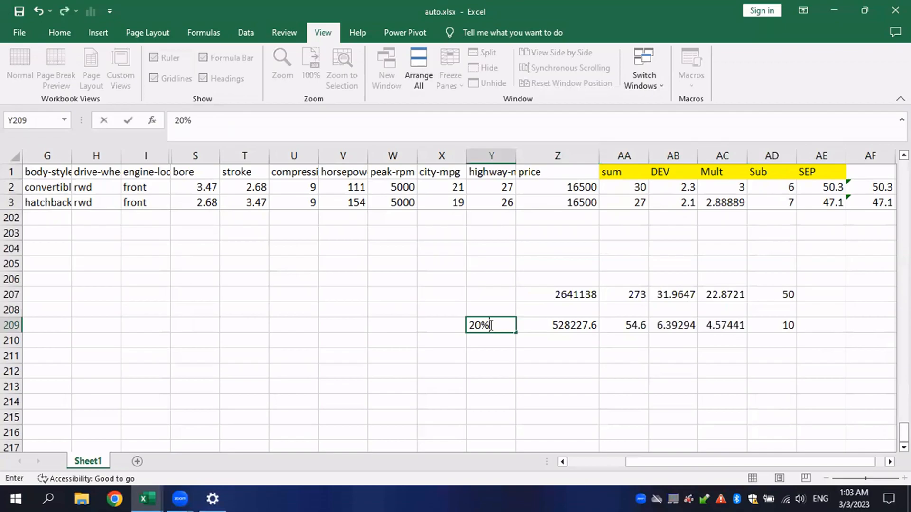
{"action": "left_click", "coordinate": [478, 295]}
{"action": "key", "text": "Tab"}
{"action": "type", "text": "V"}
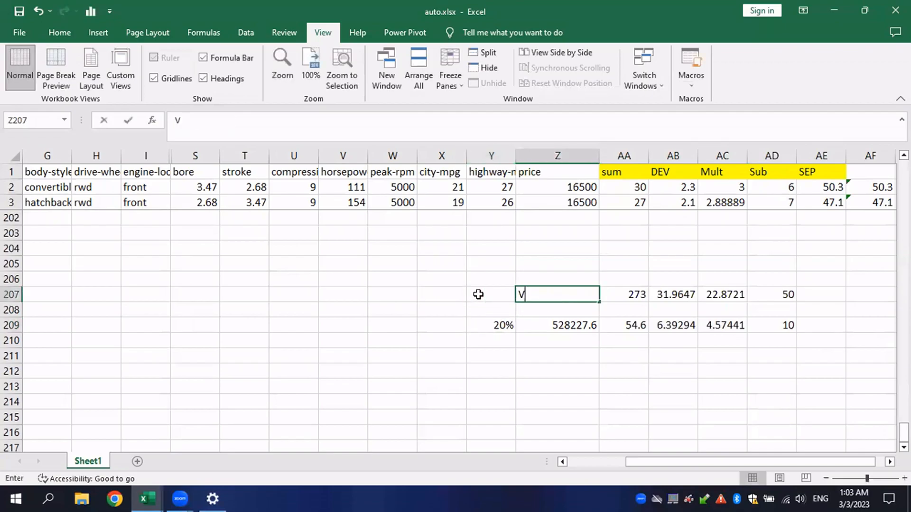
{"action": "key", "text": "ctrl+z"}
{"action": "left_click", "coordinate": [478, 295]}
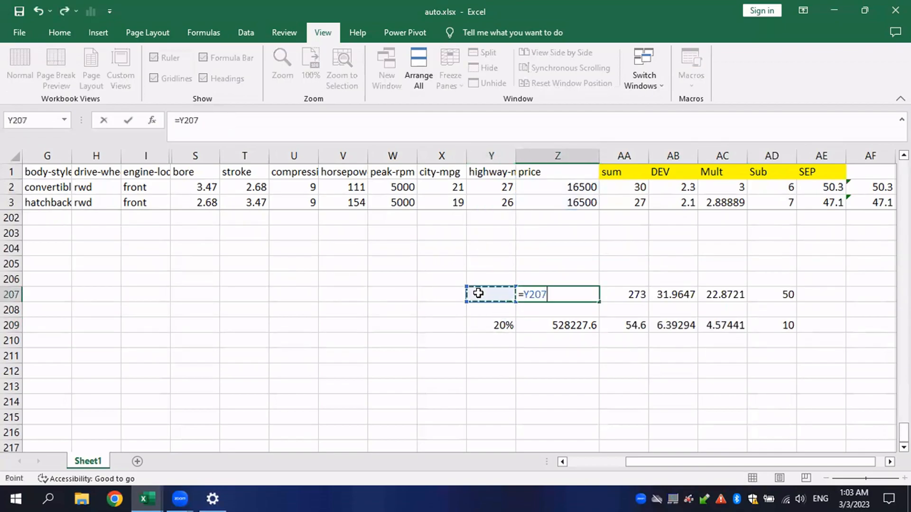
{"action": "key", "text": "Escape"}
- Label the row of totals by entering Value in cell Y207
{"action": "left_click", "coordinate": [477, 293]}
{"action": "type", "text": "vAL"}
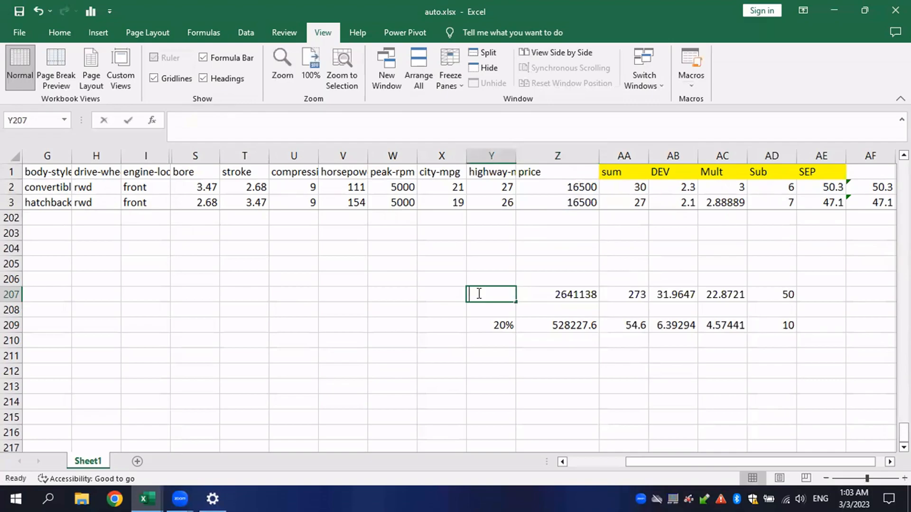
{"action": "key", "text": "BackSpace"}
{"action": "key", "text": "BackSpace"}
{"action": "key", "text": "BackSpace"}
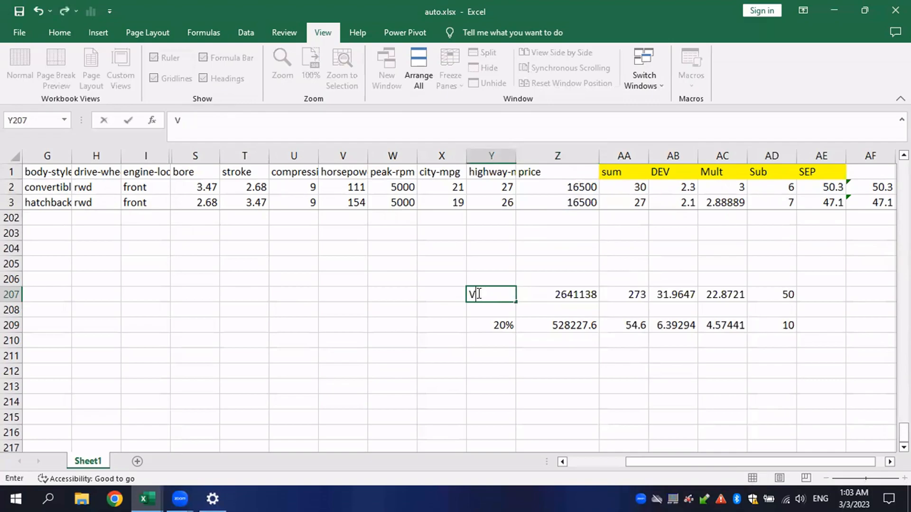
{"action": "key", "text": "Return"}
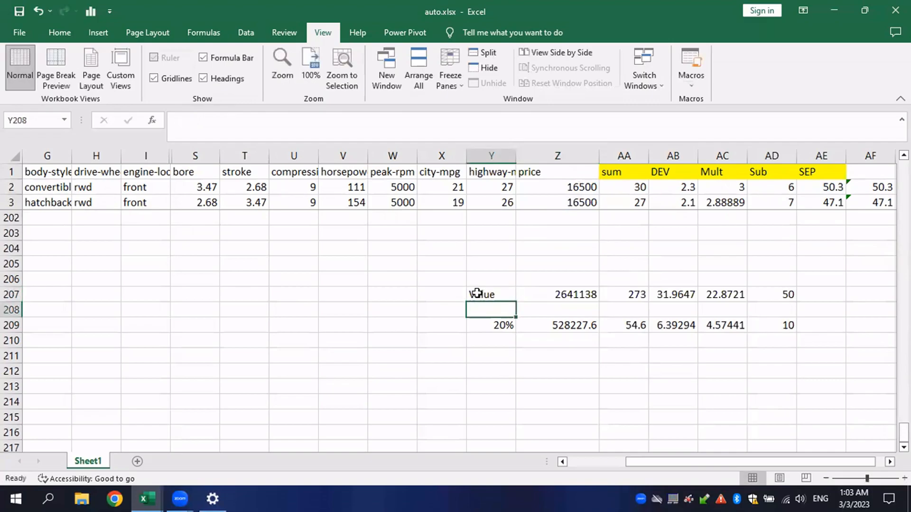
{"action": "left_click", "coordinate": [483, 324]}
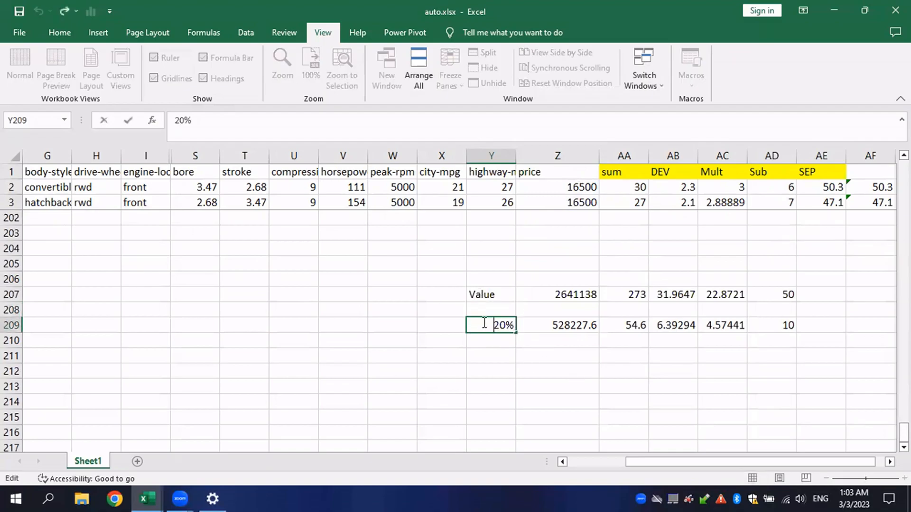
{"action": "left_click", "coordinate": [563, 352]}
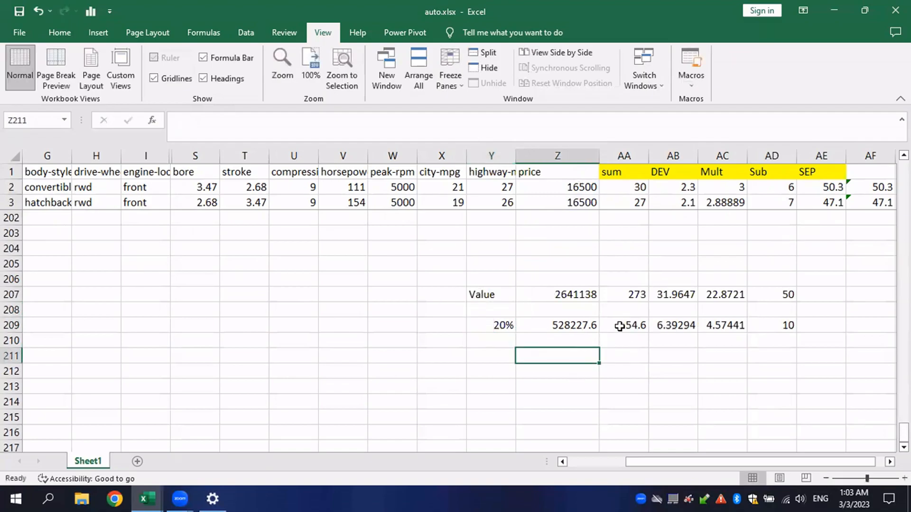